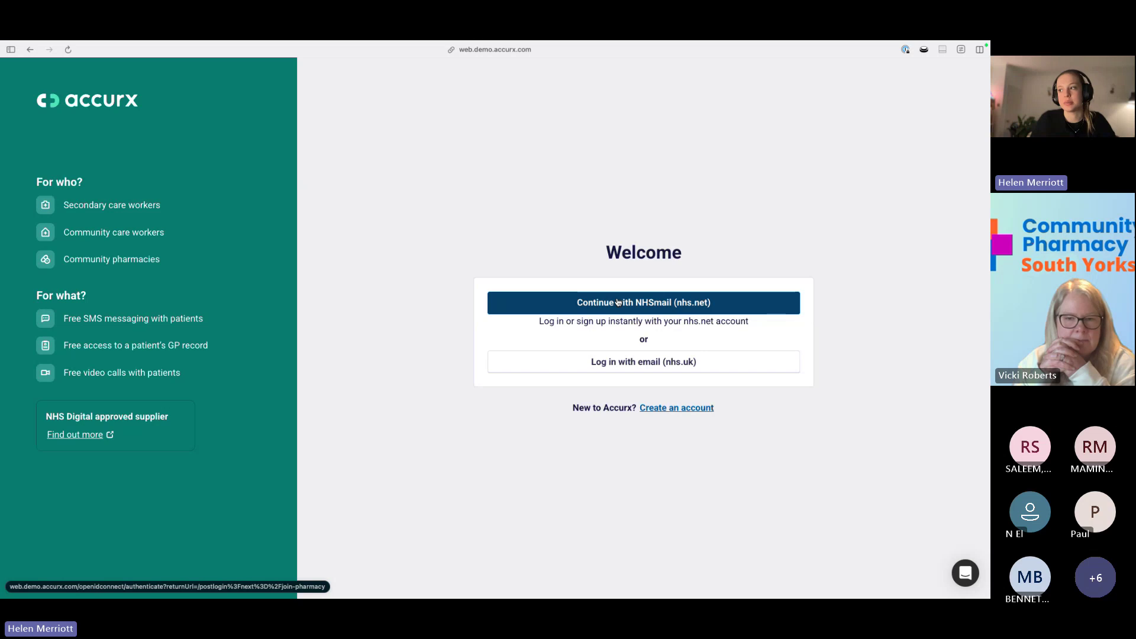
Sign in to Accurx using the 'Continue with NHSmail (nhs.net)' option.
{"action": "left_click", "coordinate": [626, 302]}
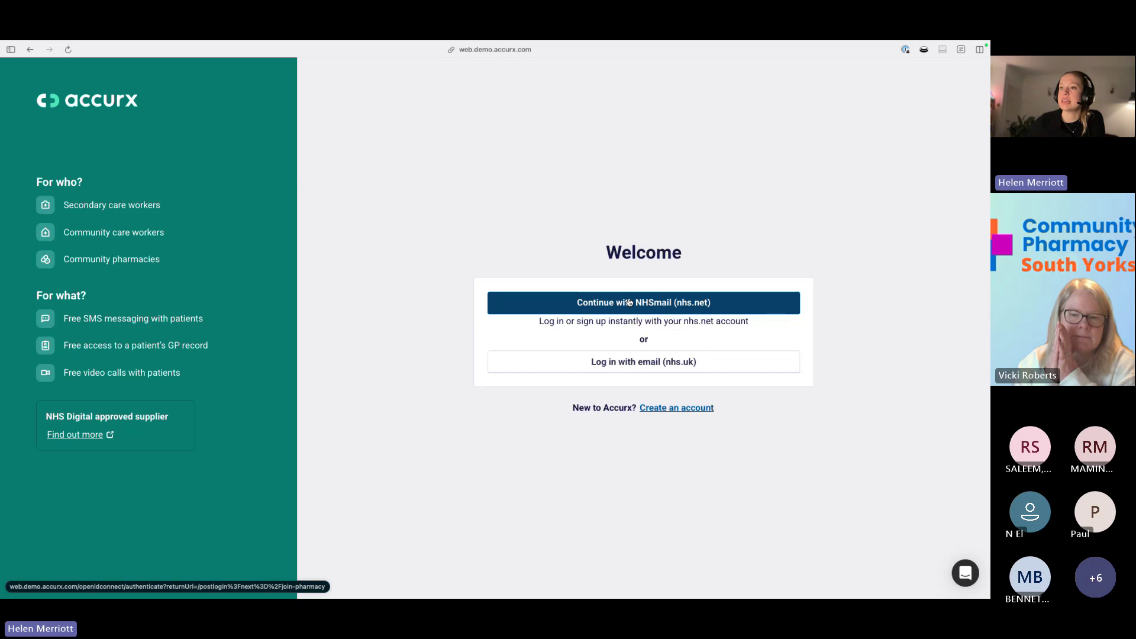
{"action": "left_click", "coordinate": [629, 302]}
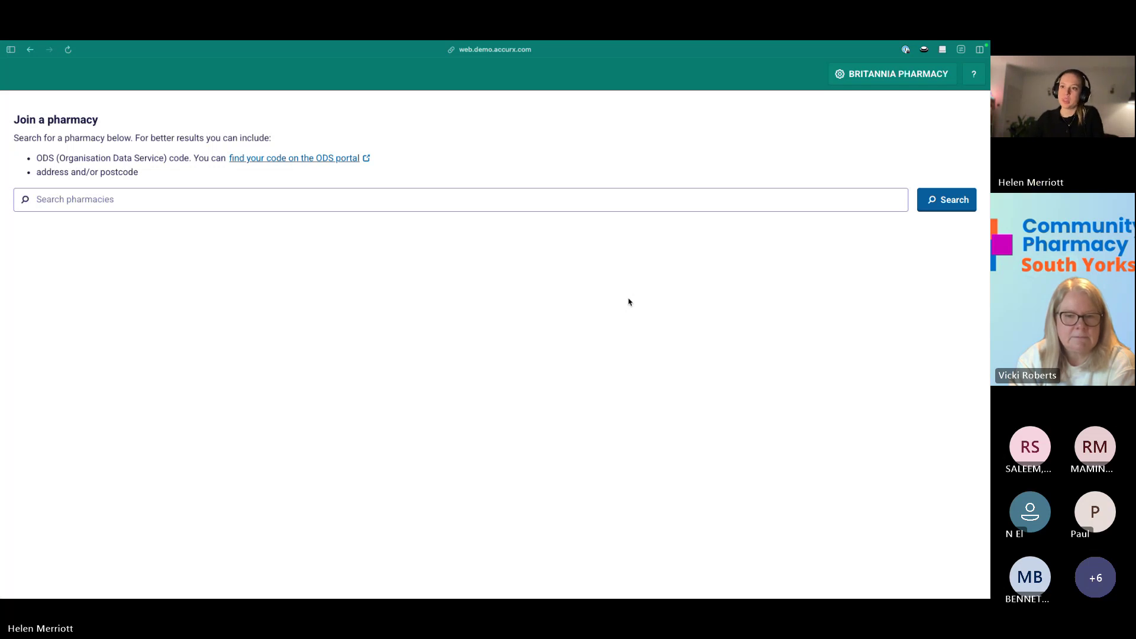
Search pharmacies for 'britannia' and choose Join on the 53 Green Lane branch.
{"action": "left_click", "coordinate": [468, 200]}
{"action": "type", "text": "britannia"}
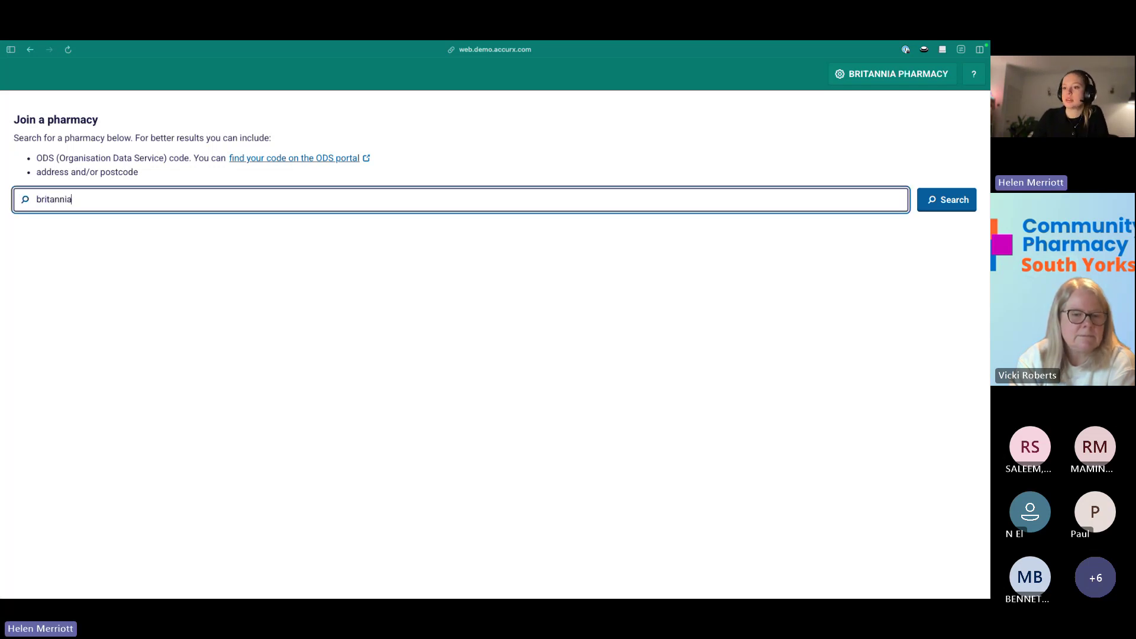
{"action": "key", "text": "Return"}
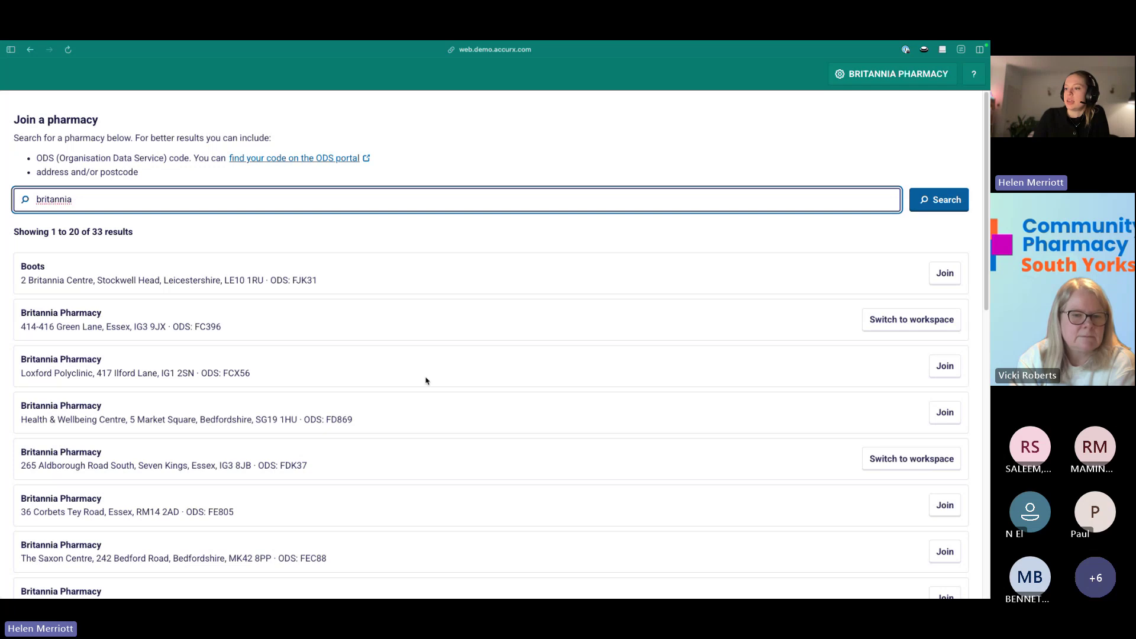
{"action": "scroll", "coordinate": [459, 381], "scroll_direction": "down", "scroll_amount": 5}
{"action": "scroll", "coordinate": [459, 384], "scroll_direction": "down", "scroll_amount": 8}
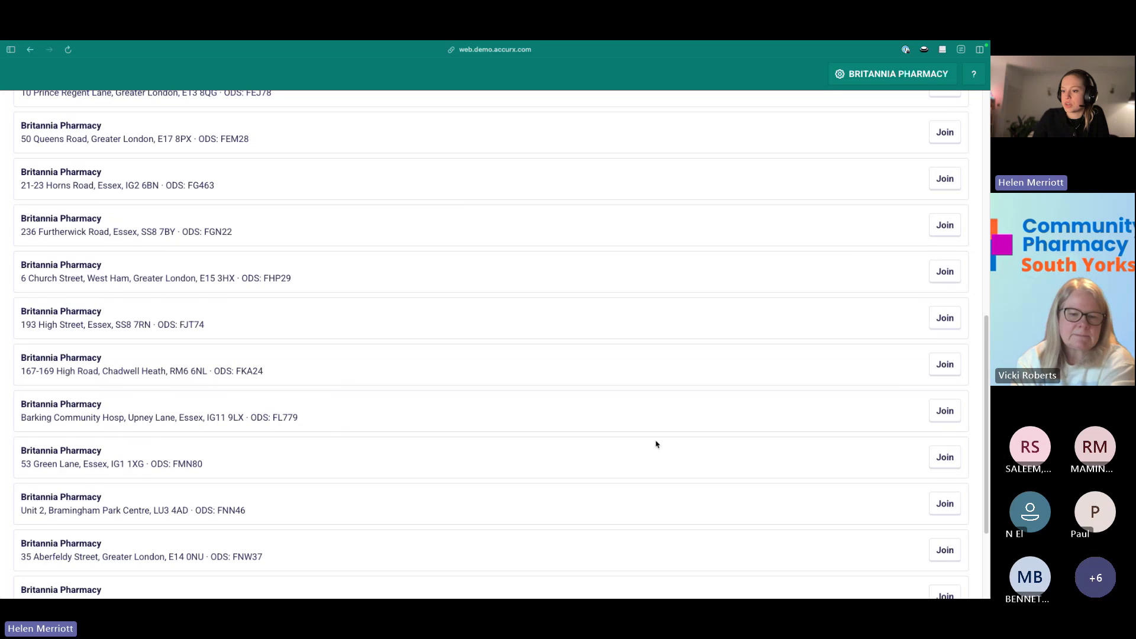
{"action": "left_click", "coordinate": [940, 467]}
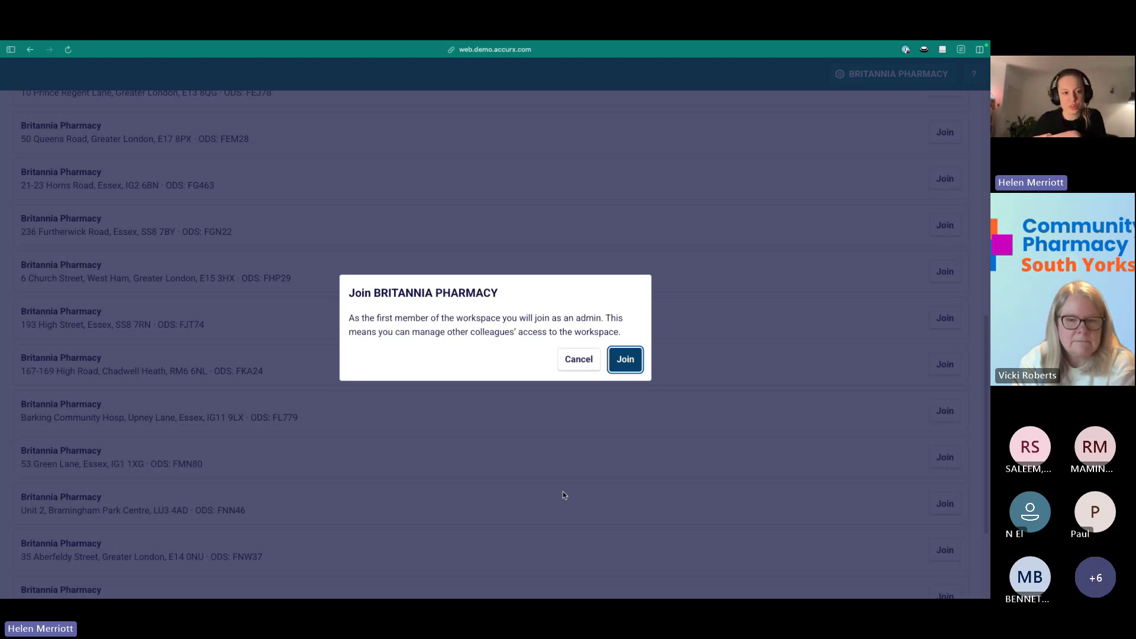
Confirm joining BRITANNIA PHARMACY as its first, admin member.
{"action": "left_click", "coordinate": [626, 357]}
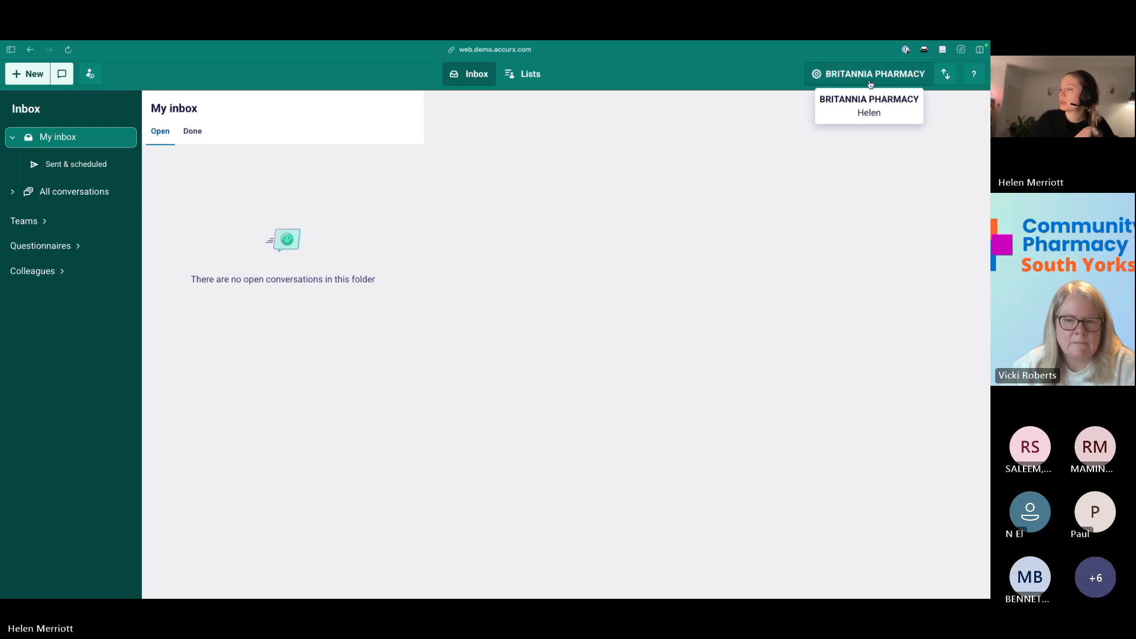
Switch the workspace to Lewis Grove Pharmacy from the workspace list.
{"action": "left_click", "coordinate": [945, 75]}
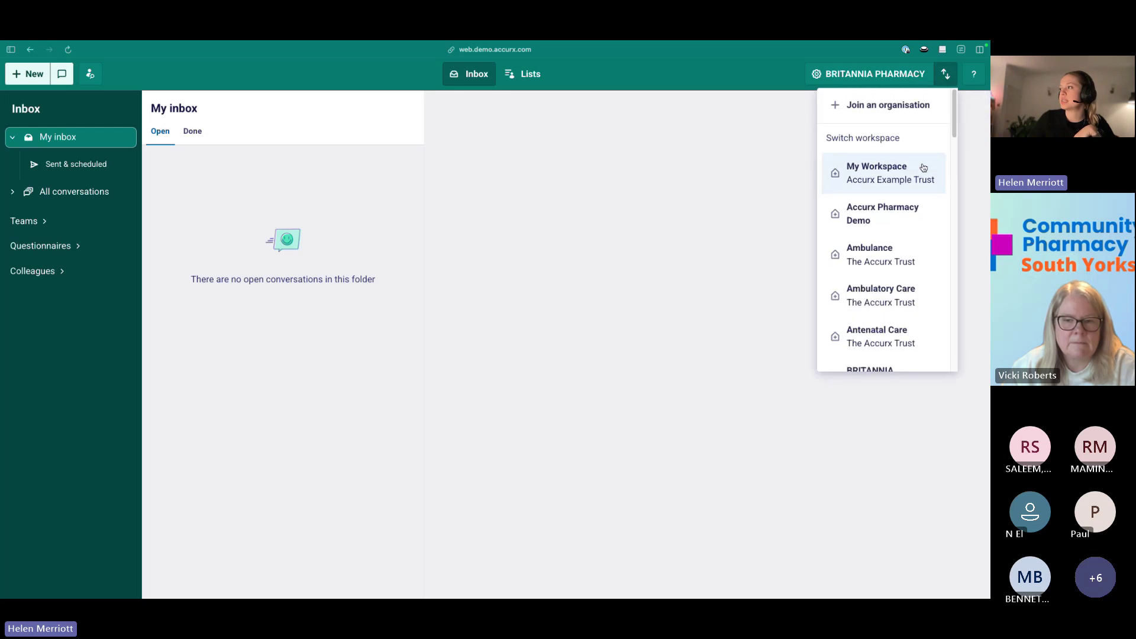
{"action": "scroll", "coordinate": [923, 167], "scroll_direction": "down", "scroll_amount": 5}
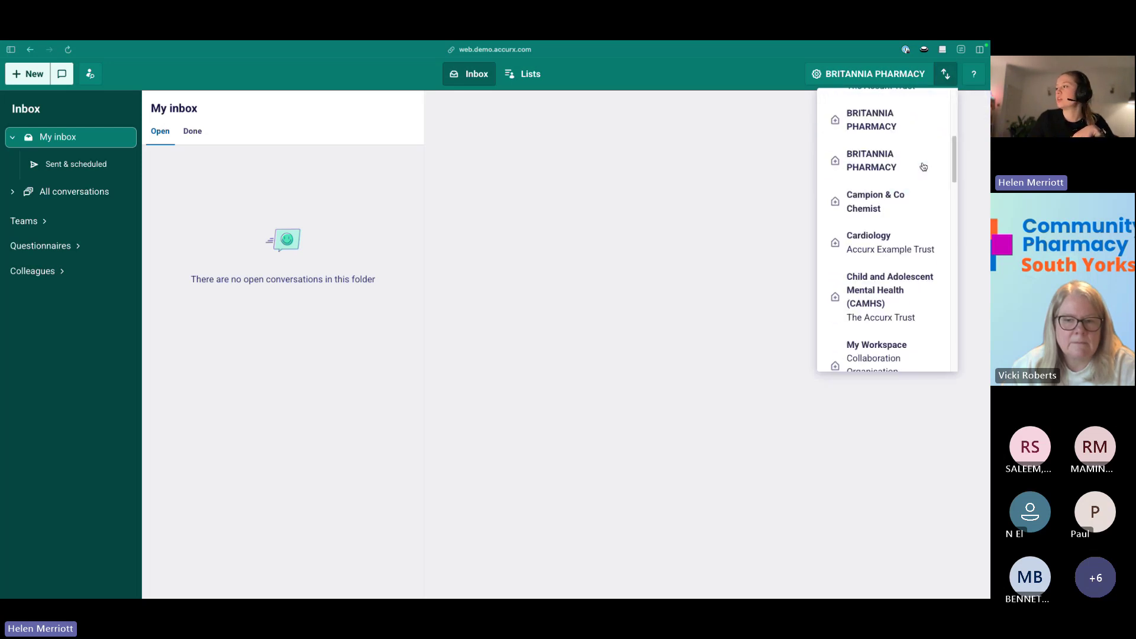
{"action": "scroll", "coordinate": [923, 167], "scroll_direction": "down", "scroll_amount": 10}
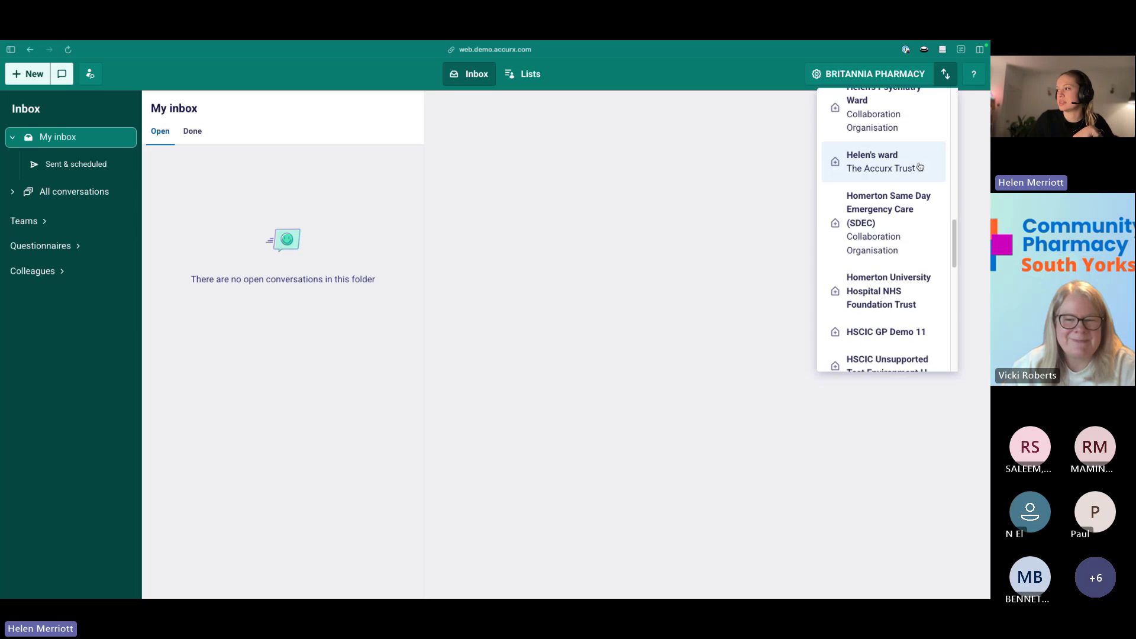
{"action": "scroll", "coordinate": [919, 167], "scroll_direction": "down", "scroll_amount": 9}
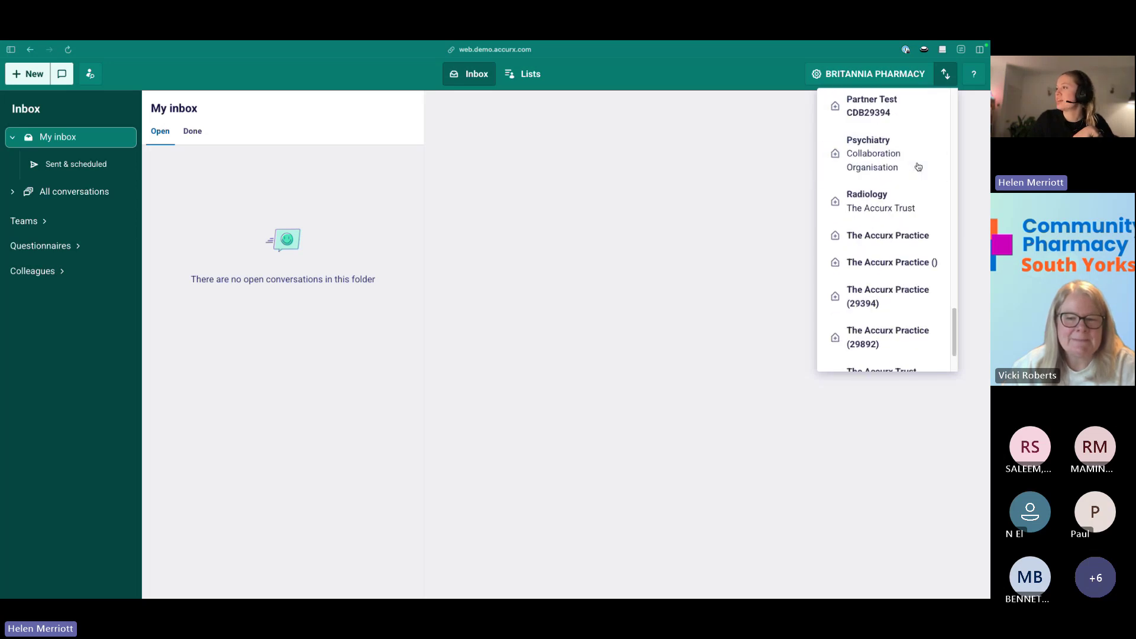
{"action": "scroll", "coordinate": [918, 168], "scroll_direction": "up", "scroll_amount": 20}
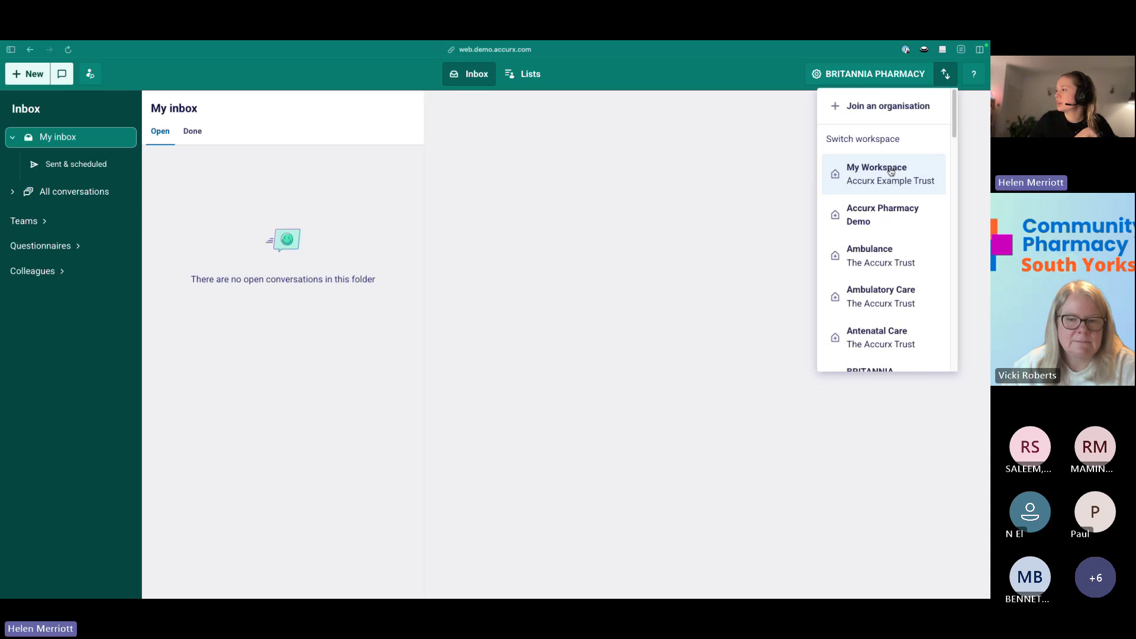
{"action": "scroll", "coordinate": [914, 180], "scroll_direction": "down", "scroll_amount": 6}
{"action": "scroll", "coordinate": [917, 189], "scroll_direction": "down", "scroll_amount": 5}
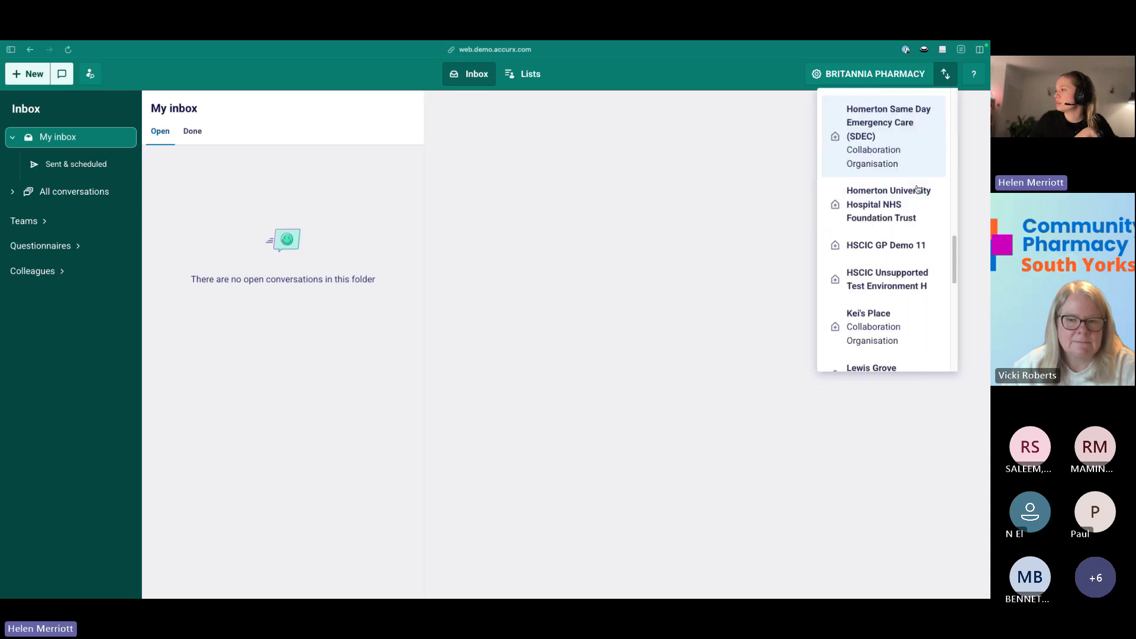
{"action": "left_click", "coordinate": [880, 219]}
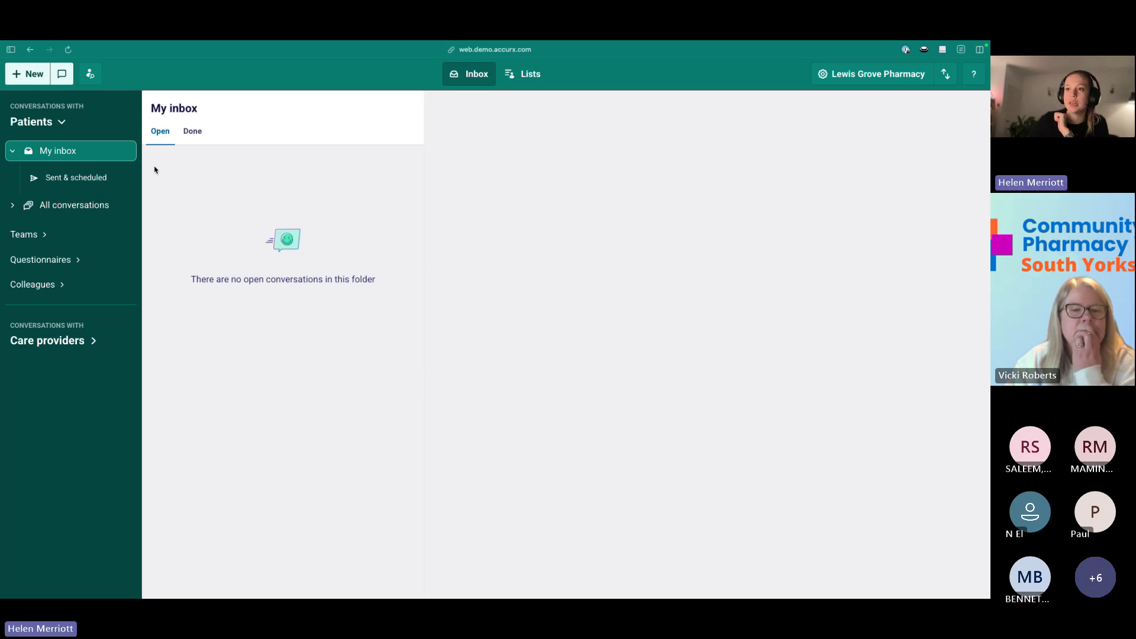
Start a new conversation of type Message GP.
{"action": "left_click", "coordinate": [47, 79]}
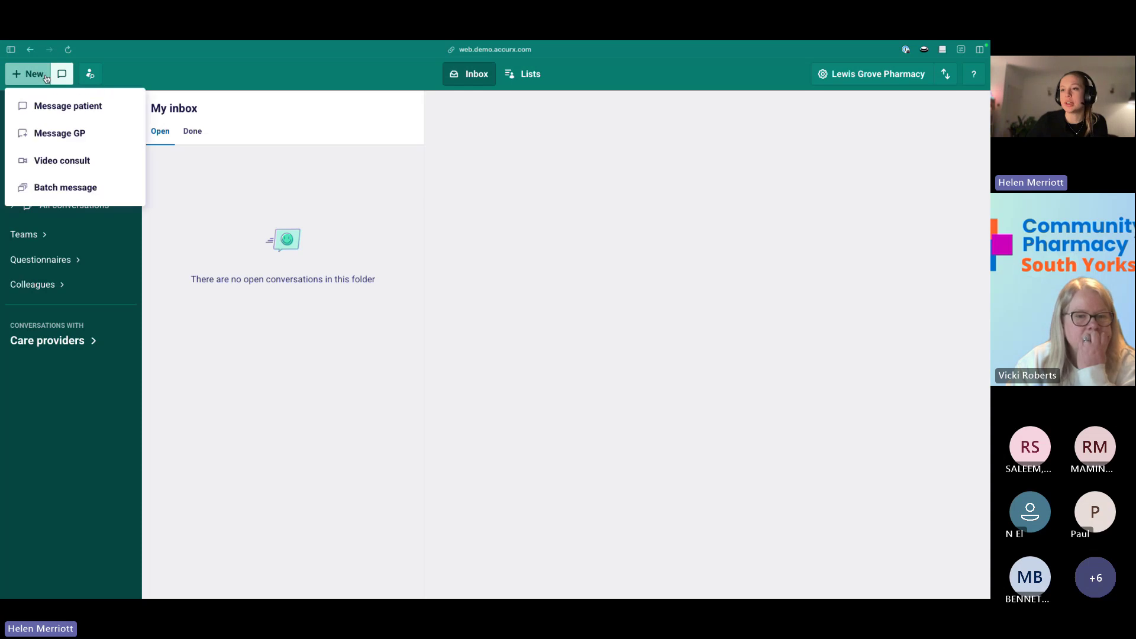
{"action": "left_click", "coordinate": [108, 143]}
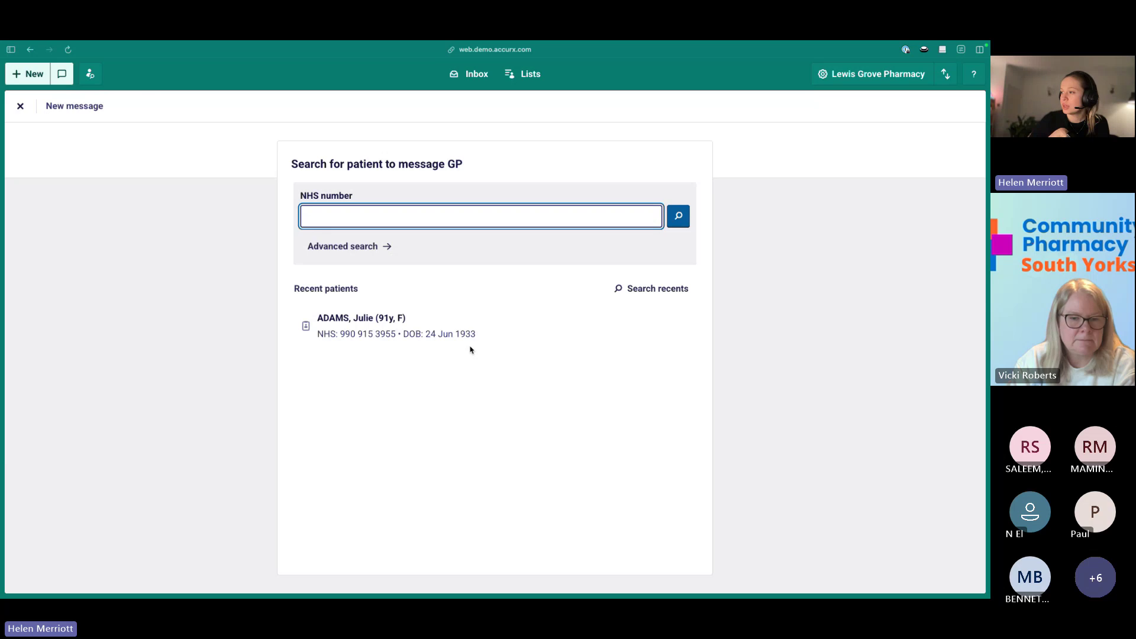
Choose the recent 91-year-old patient and add a blank line below the RE: line.
{"action": "left_click", "coordinate": [672, 289]}
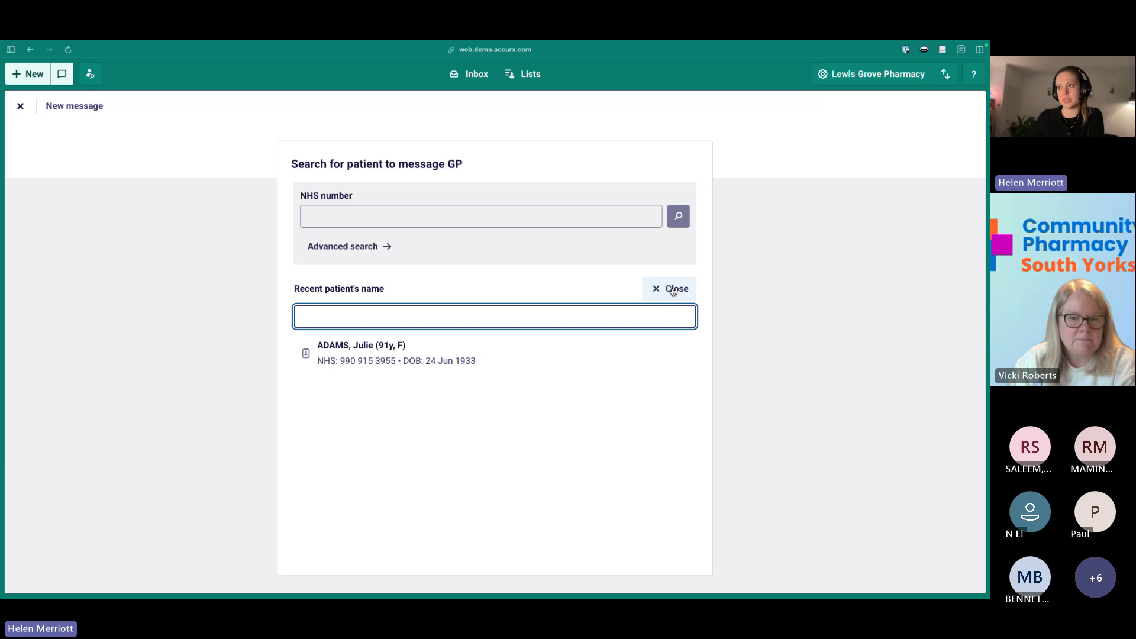
{"action": "left_click", "coordinate": [515, 361]}
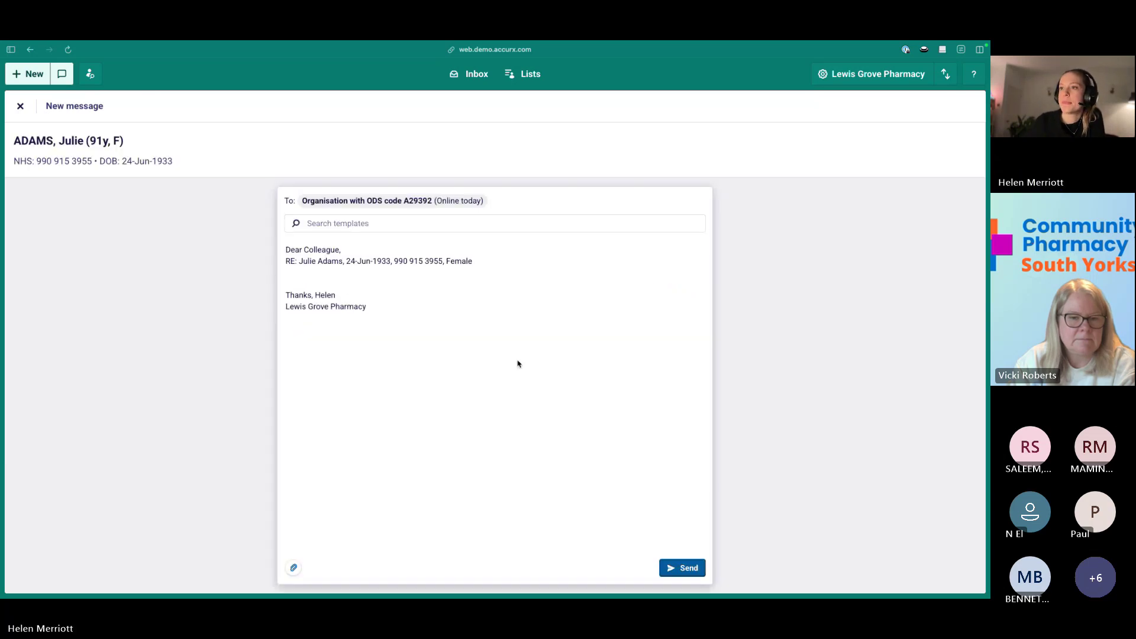
{"action": "left_click", "coordinate": [360, 275]}
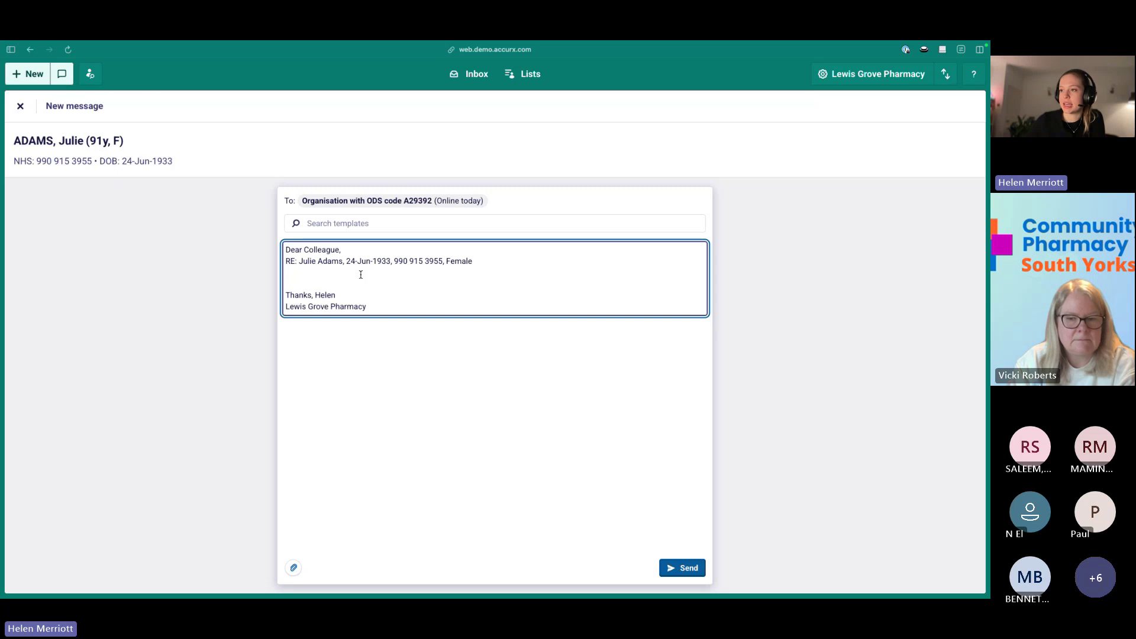
{"action": "key", "text": "Return"}
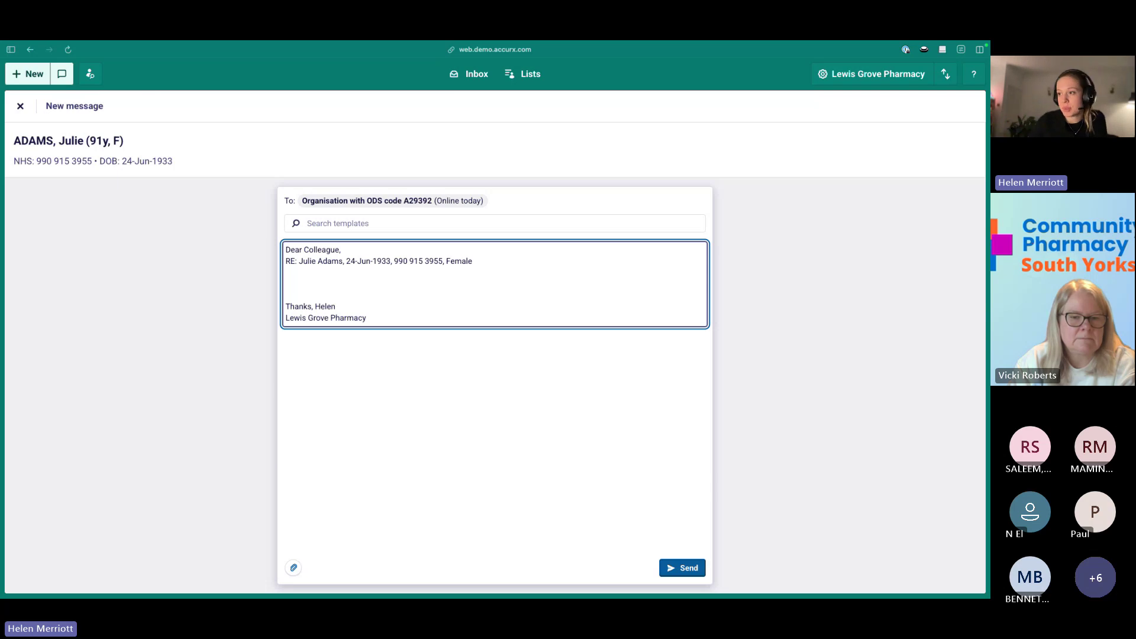
Replace the draft body with the Out of Stock template found by searching 'out of s'.
{"action": "left_click", "coordinate": [392, 224]}
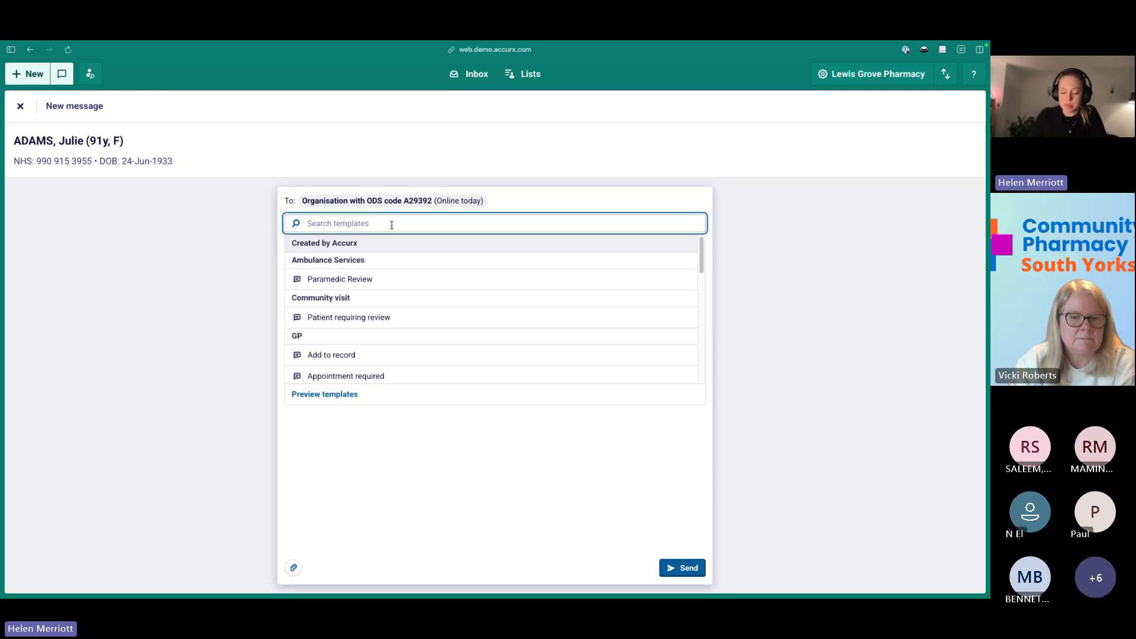
{"action": "type", "text": "out of s"}
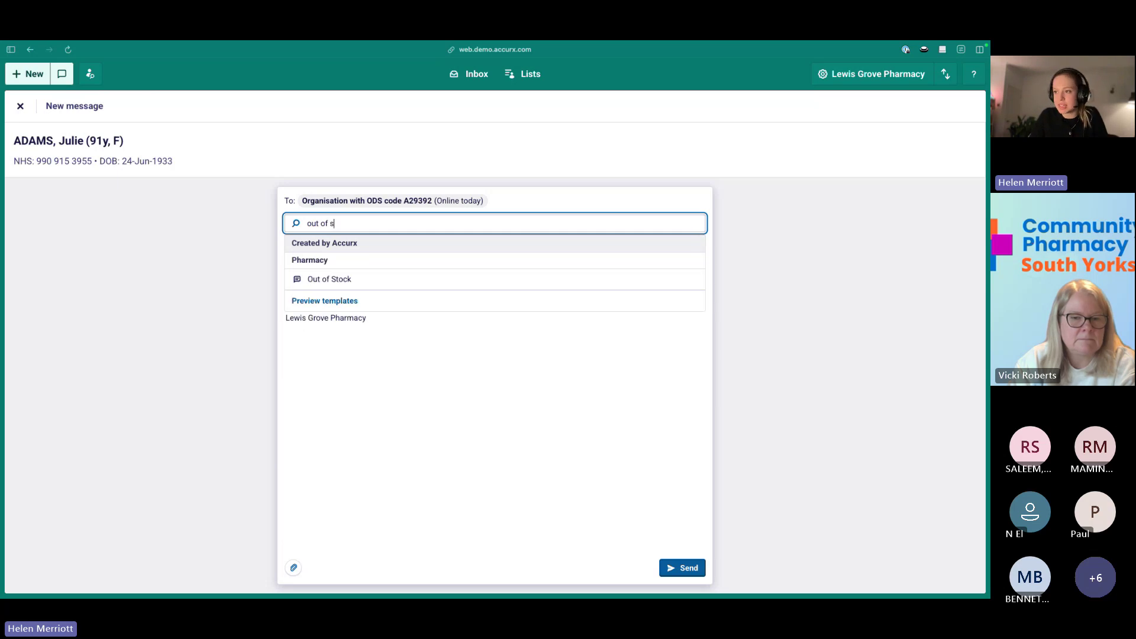
{"action": "left_click", "coordinate": [402, 287]}
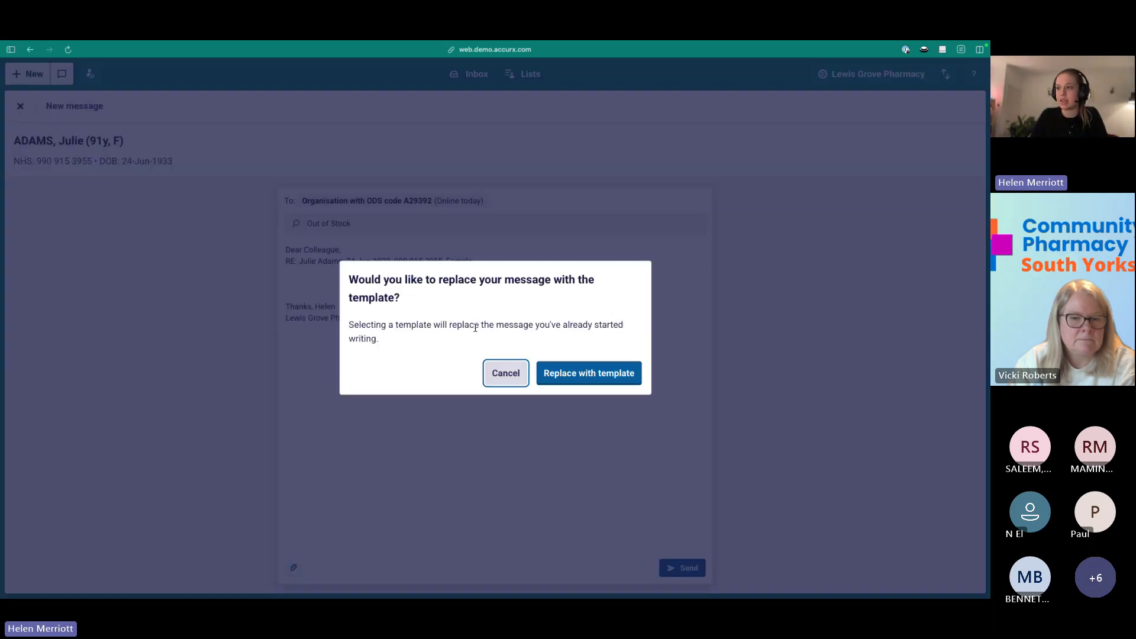
{"action": "left_click", "coordinate": [578, 375]}
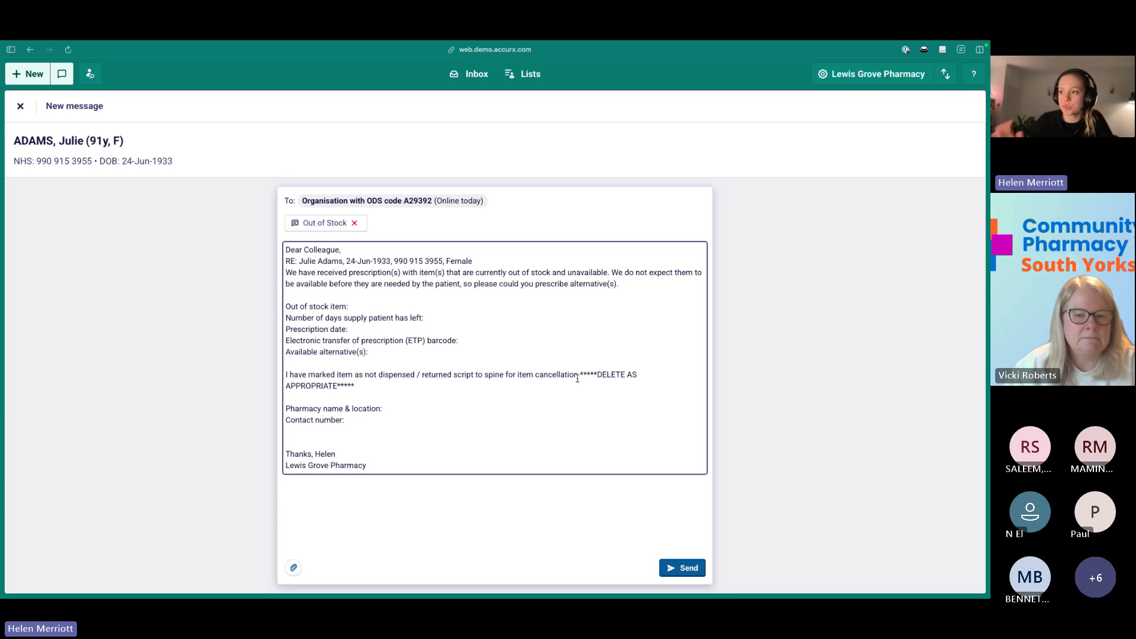
Fill the template fields: item Y, prescription date Z, ETP barcode 123456, alternatives Z.
{"action": "left_click", "coordinate": [370, 307]}
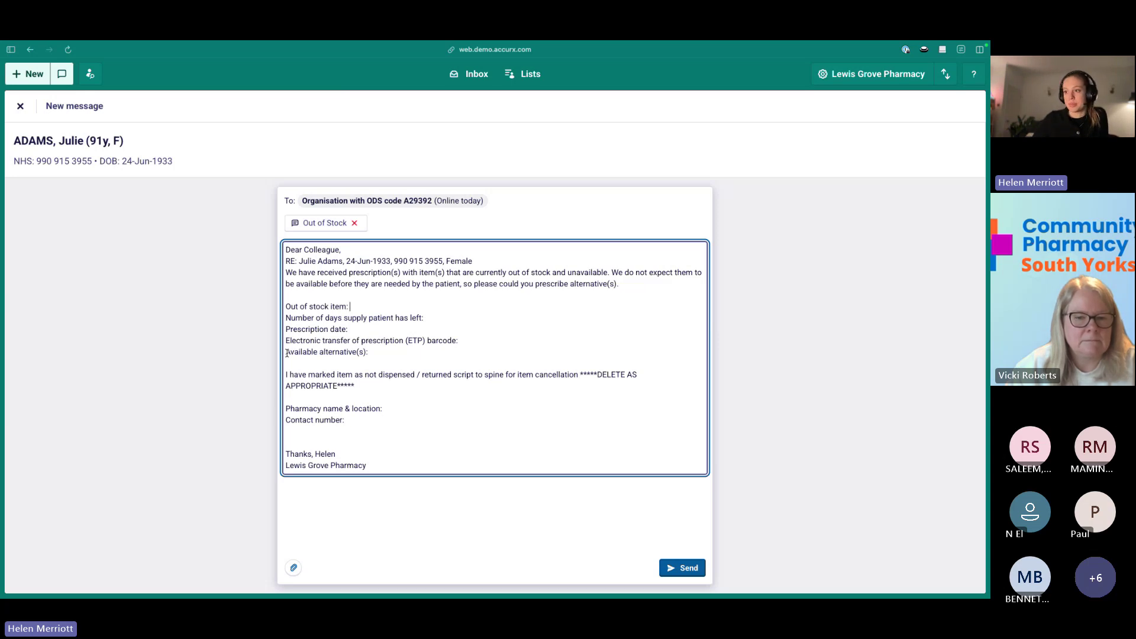
{"action": "left_click_drag", "start_coordinate": [461, 382], "coordinate": [415, 377]}
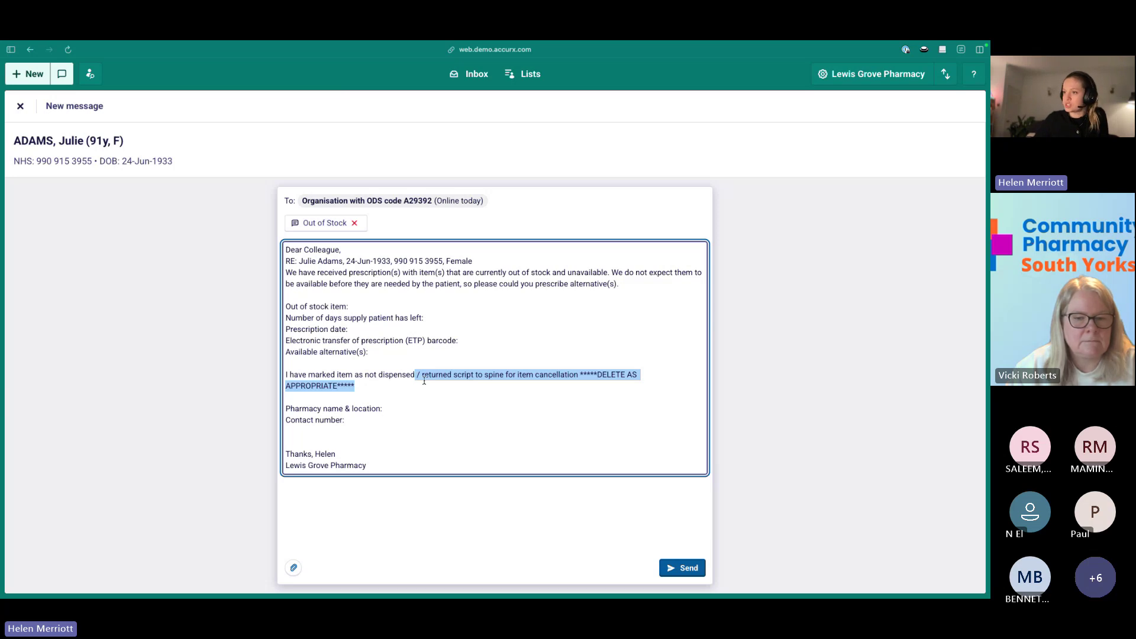
{"action": "left_click", "coordinate": [399, 303]}
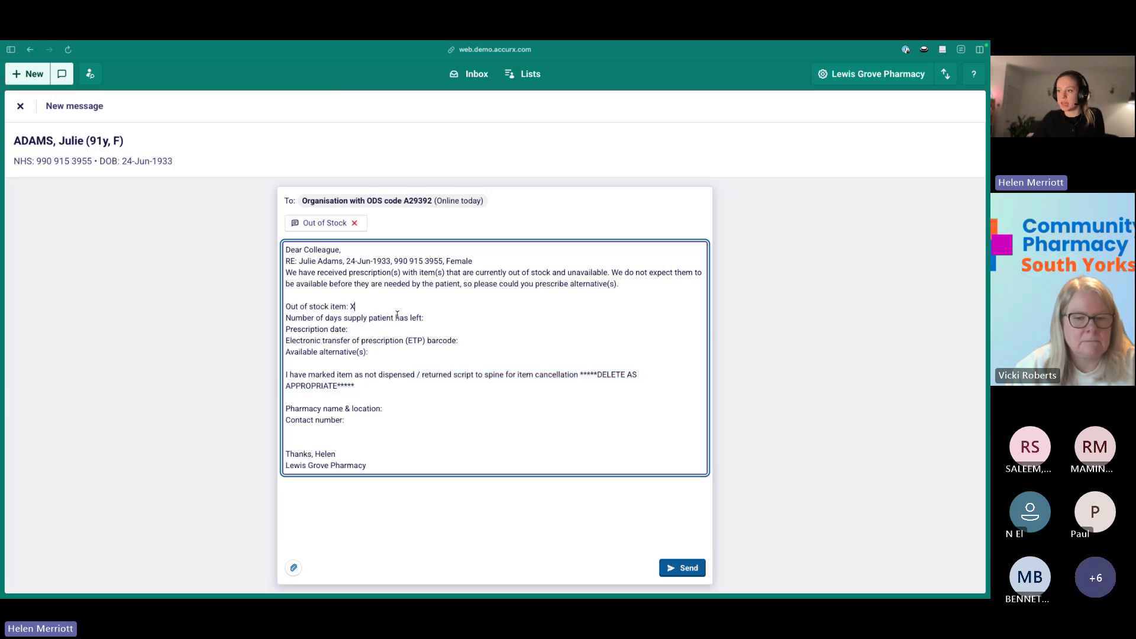
{"action": "type", "text": "Y"}
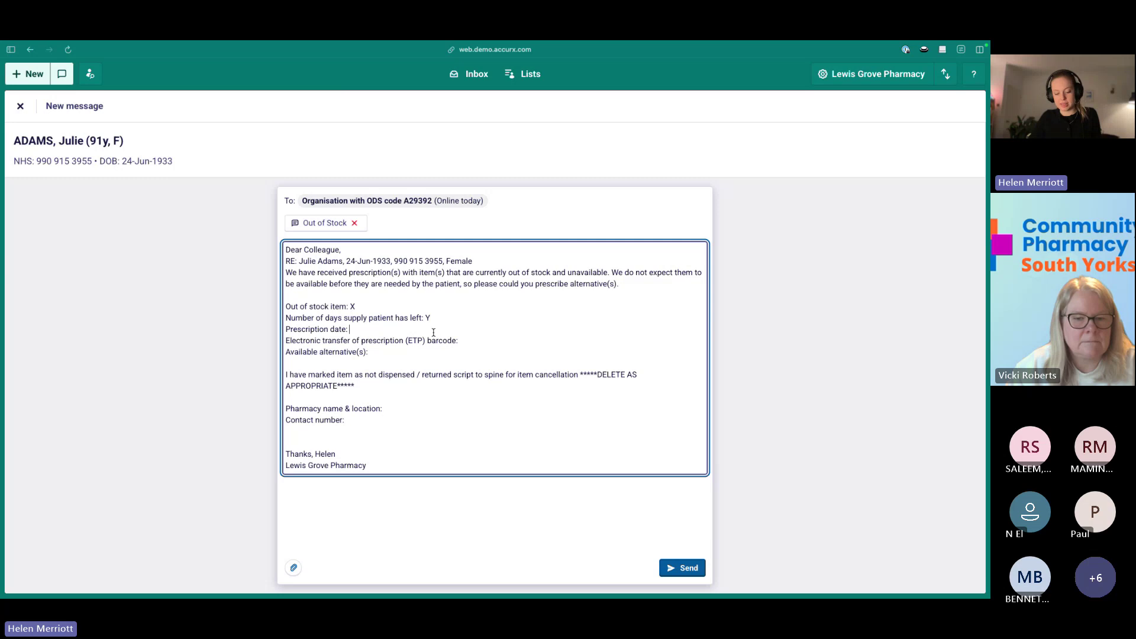
{"action": "left_click", "coordinate": [436, 332]}
{"action": "type", "text": "Z"}
{"action": "left_click", "coordinate": [530, 341]}
{"action": "type", "text": "123456"}
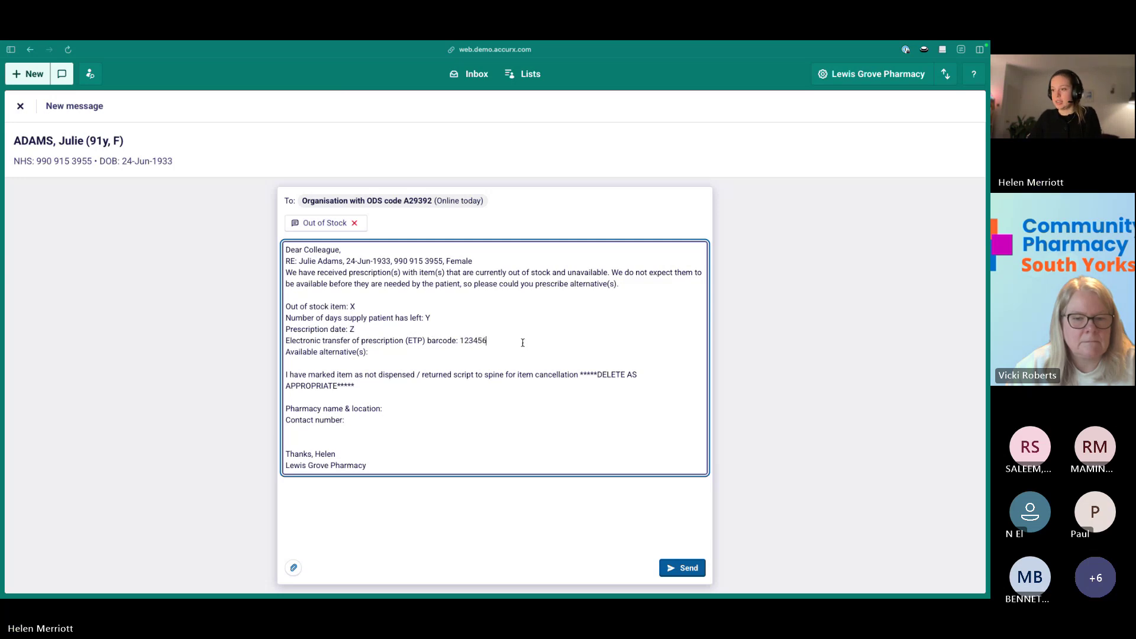
{"action": "left_click", "coordinate": [436, 354]}
{"action": "type", "text": "Z"}
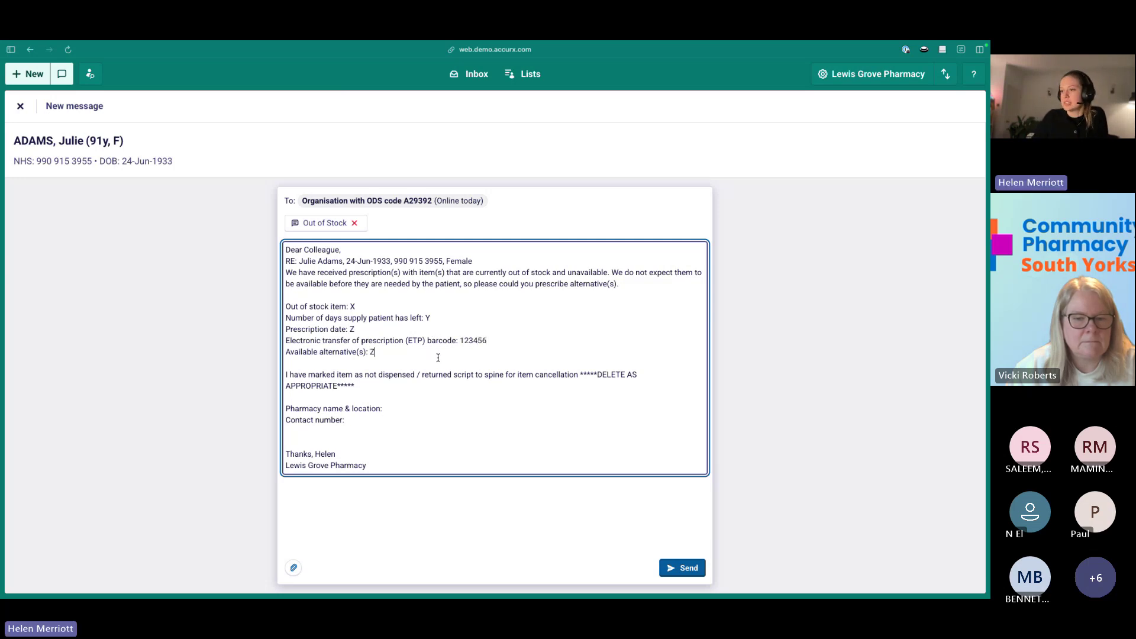
Delete the returned-script wording, keeping only the not-dispensed sentence.
{"action": "left_click", "coordinate": [462, 382]}
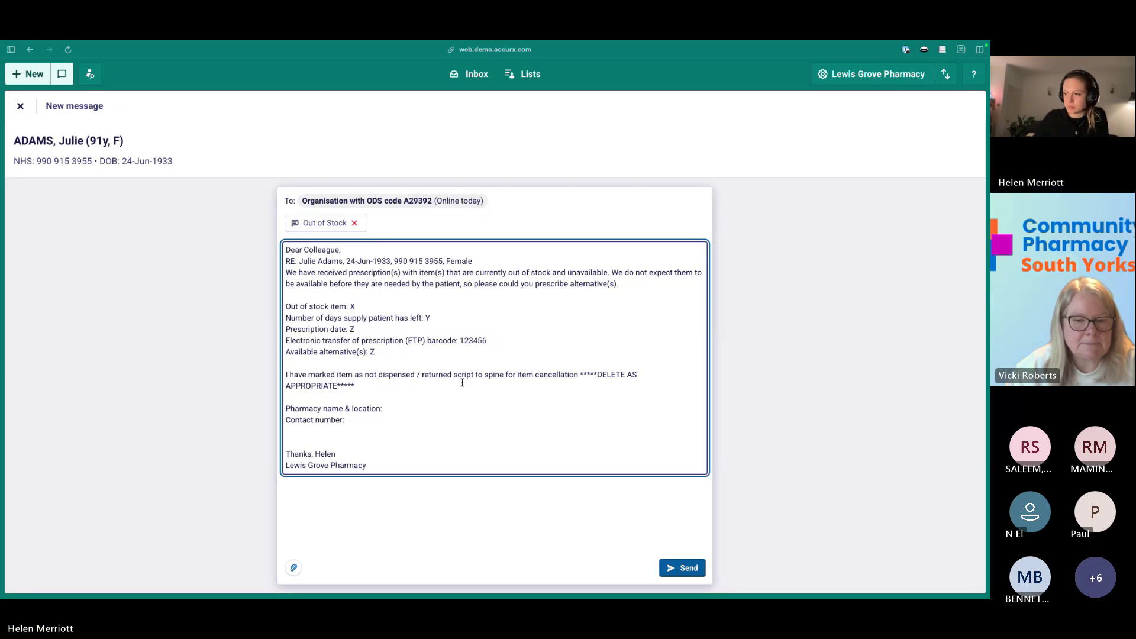
{"action": "left_click_drag", "start_coordinate": [462, 382], "coordinate": [417, 375]}
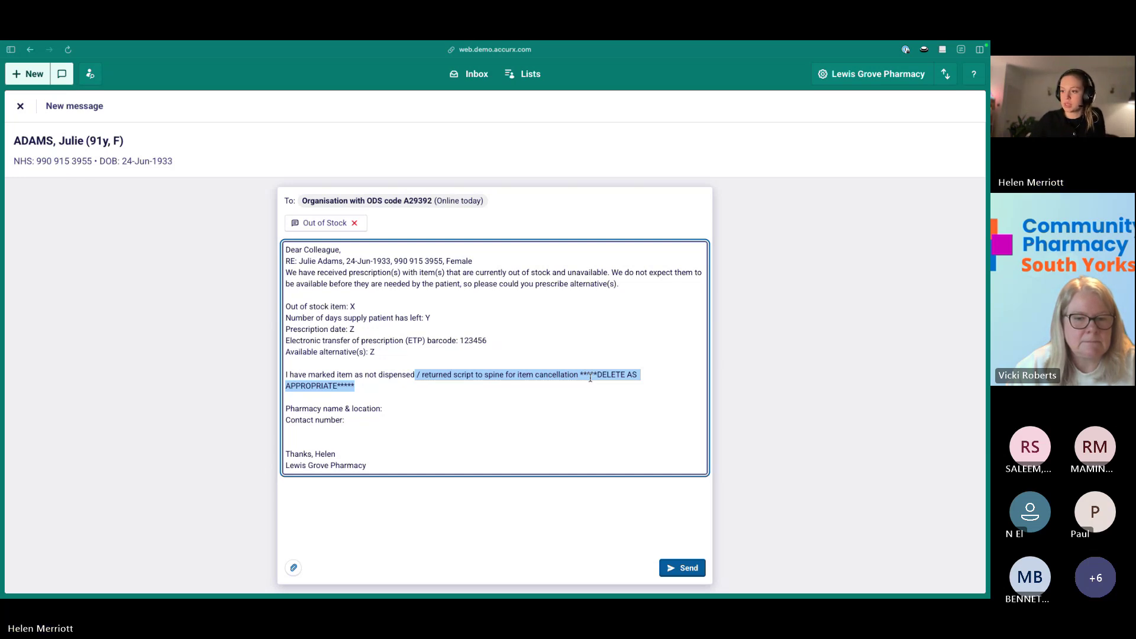
{"action": "key", "text": "BackSpace"}
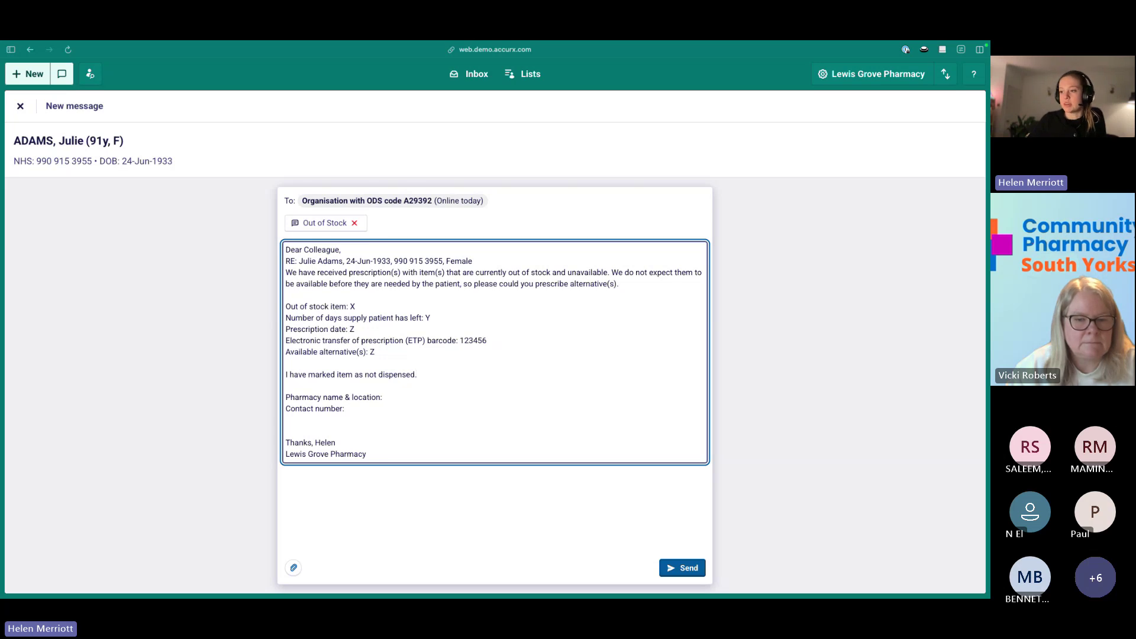
{"action": "key", "text": "Return"}
{"action": "key", "text": "Return"}
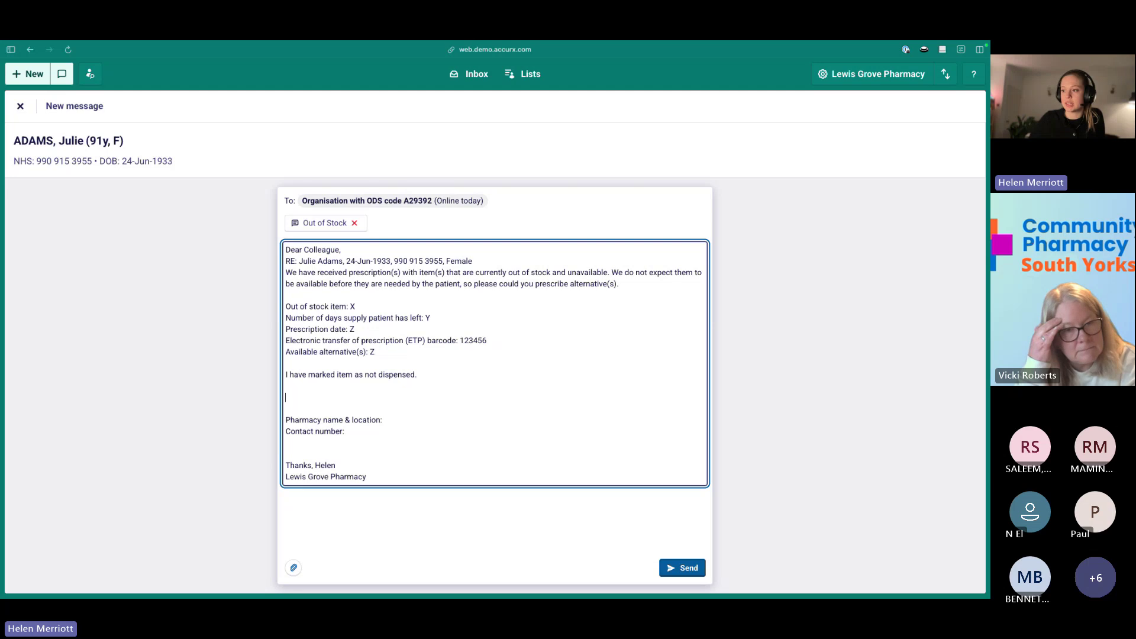
Set the pharmacy location to xyz, fill in a contact number, and remove an extra blank line.
{"action": "left_click", "coordinate": [469, 422]}
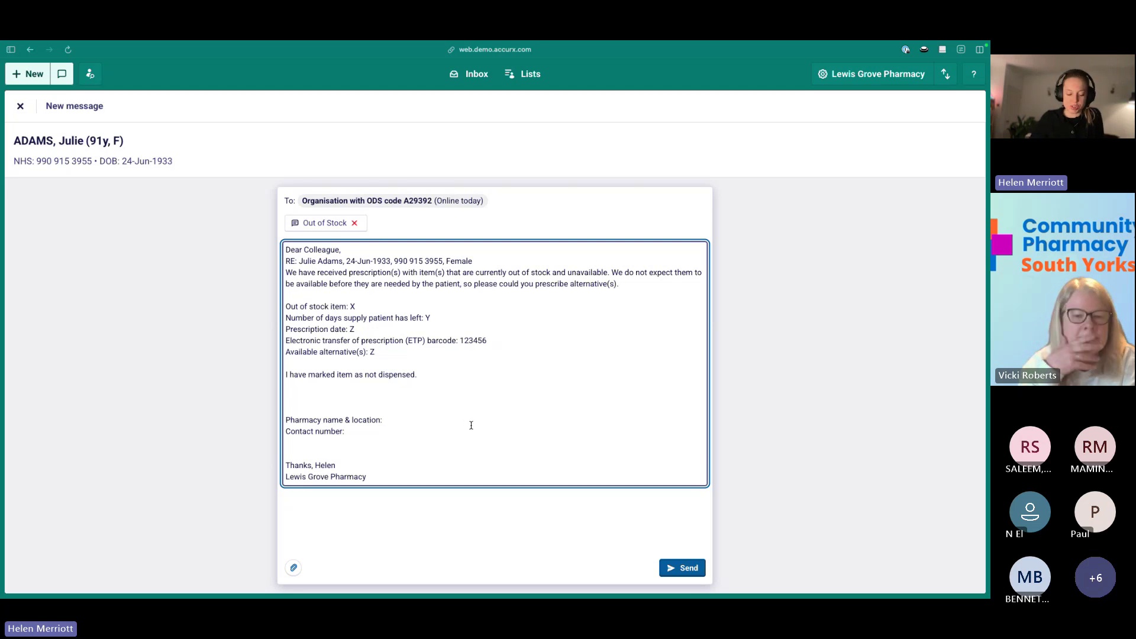
{"action": "type", "text": "xyz"}
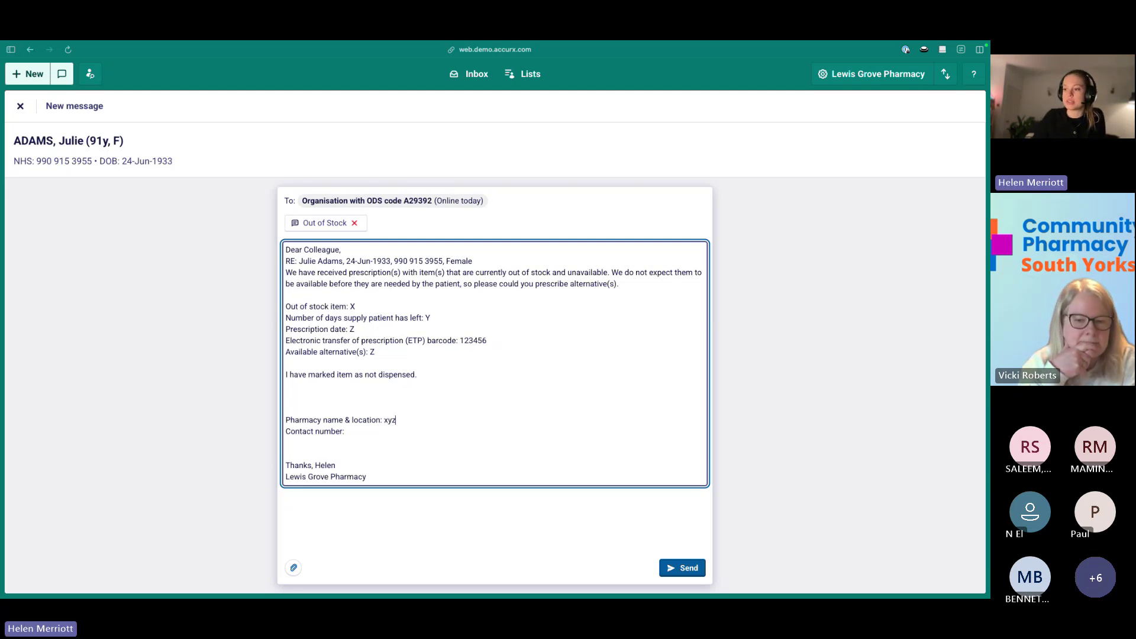
{"action": "left_click", "coordinate": [455, 438]}
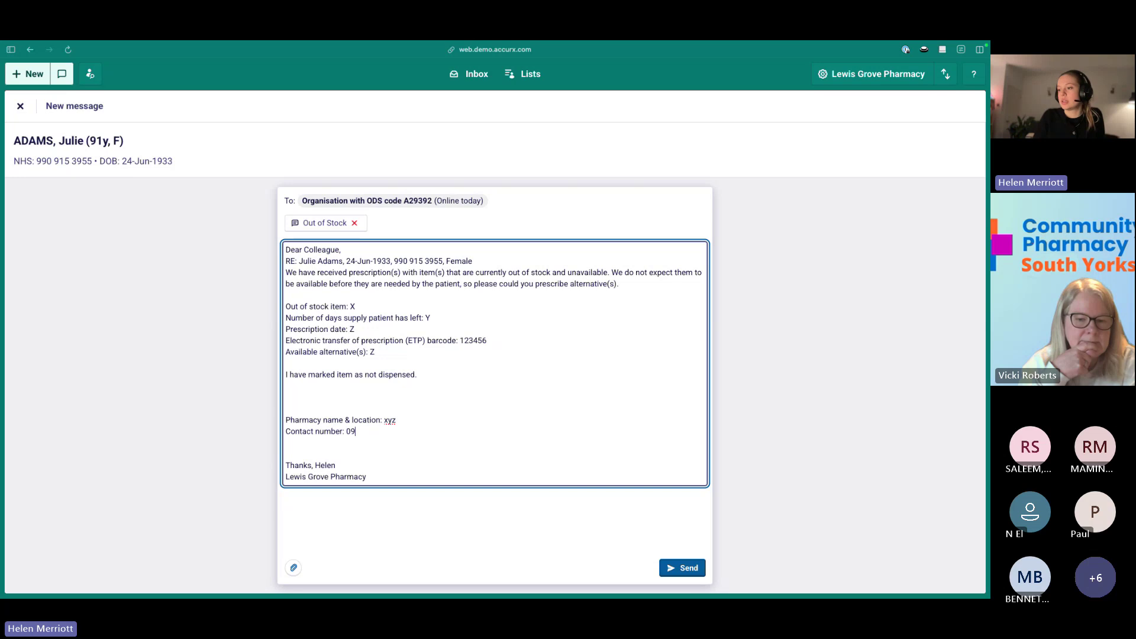
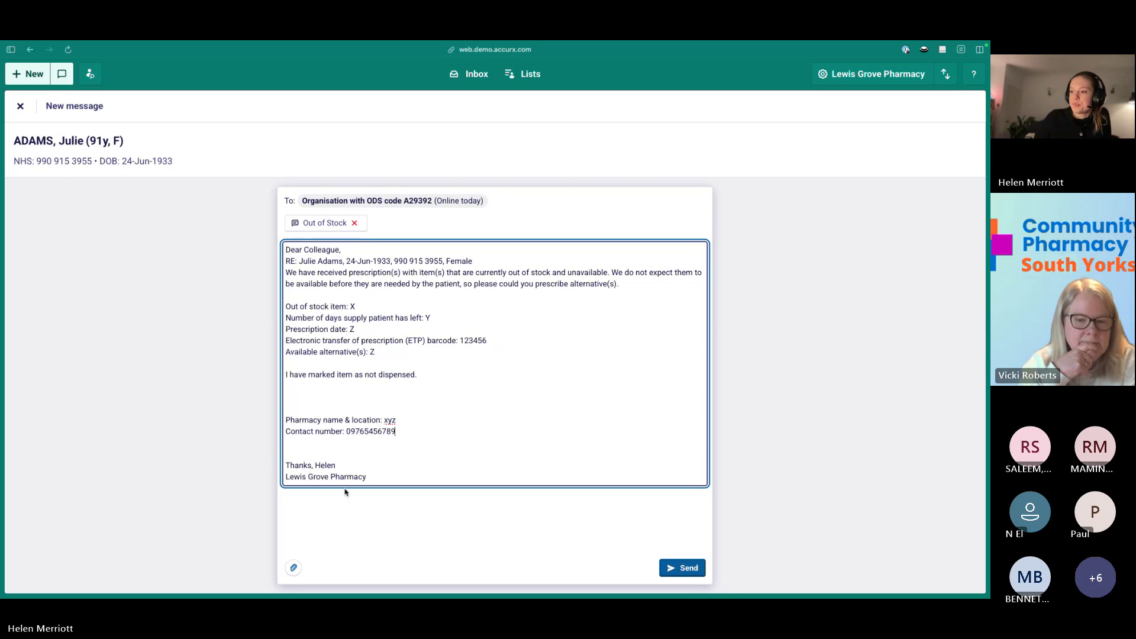
{"action": "key", "text": "Up"}
{"action": "key", "text": "Up"}
{"action": "key", "text": "Up"}
{"action": "key", "text": "BackSpace"}
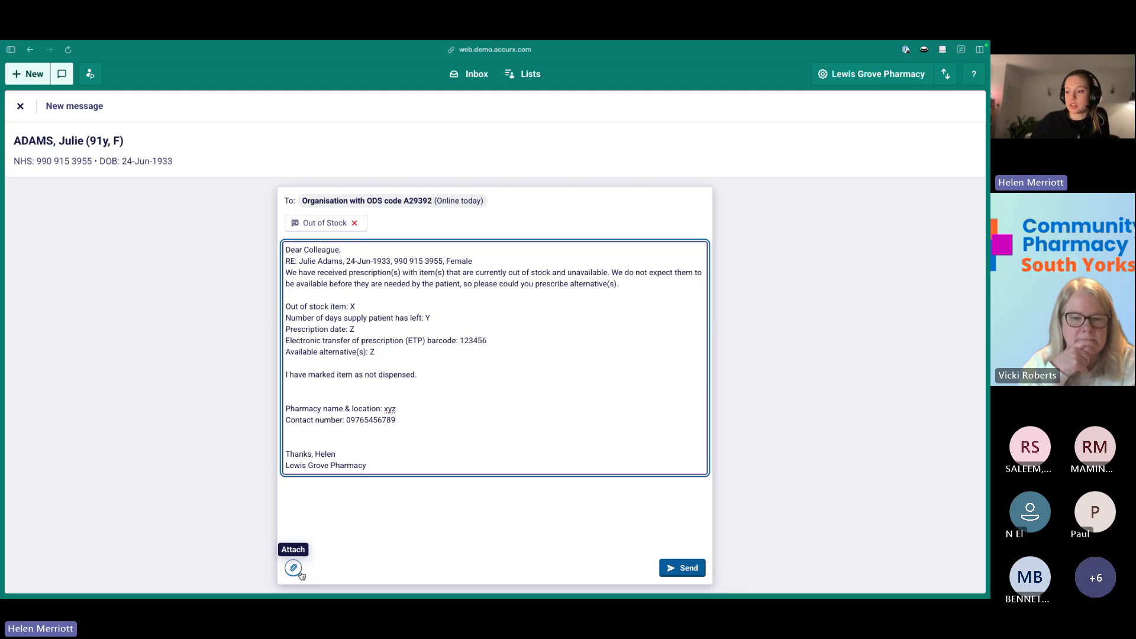
Attach Medication OOS Notice (1).pdf from Downloads and send the message to The Accurx Practice.
{"action": "left_click", "coordinate": [295, 570]}
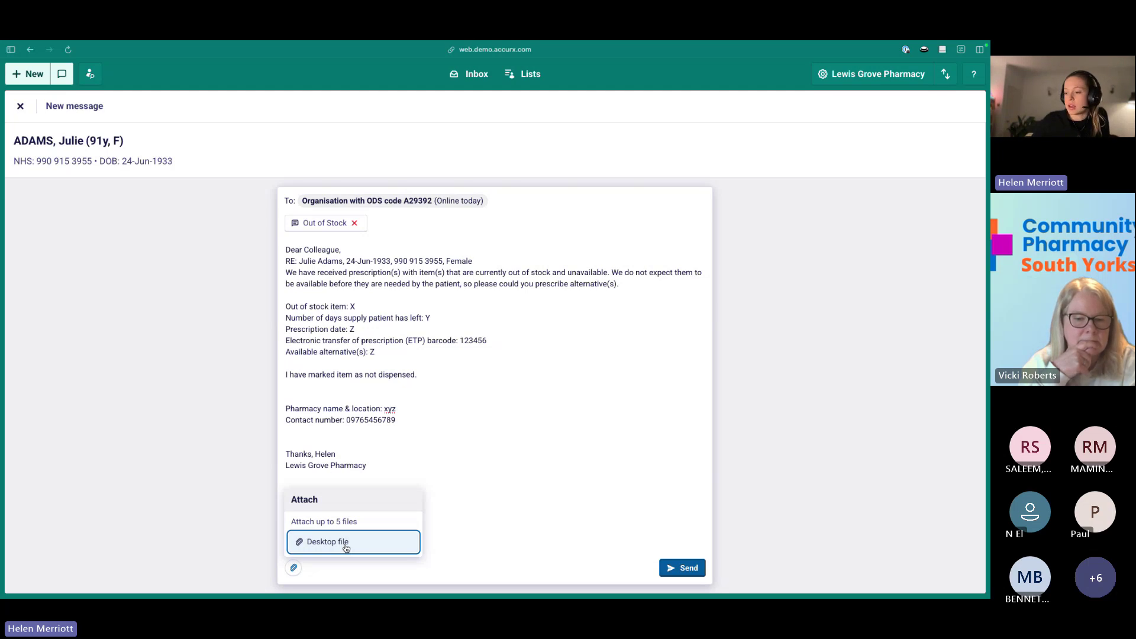
{"action": "left_click", "coordinate": [354, 543]}
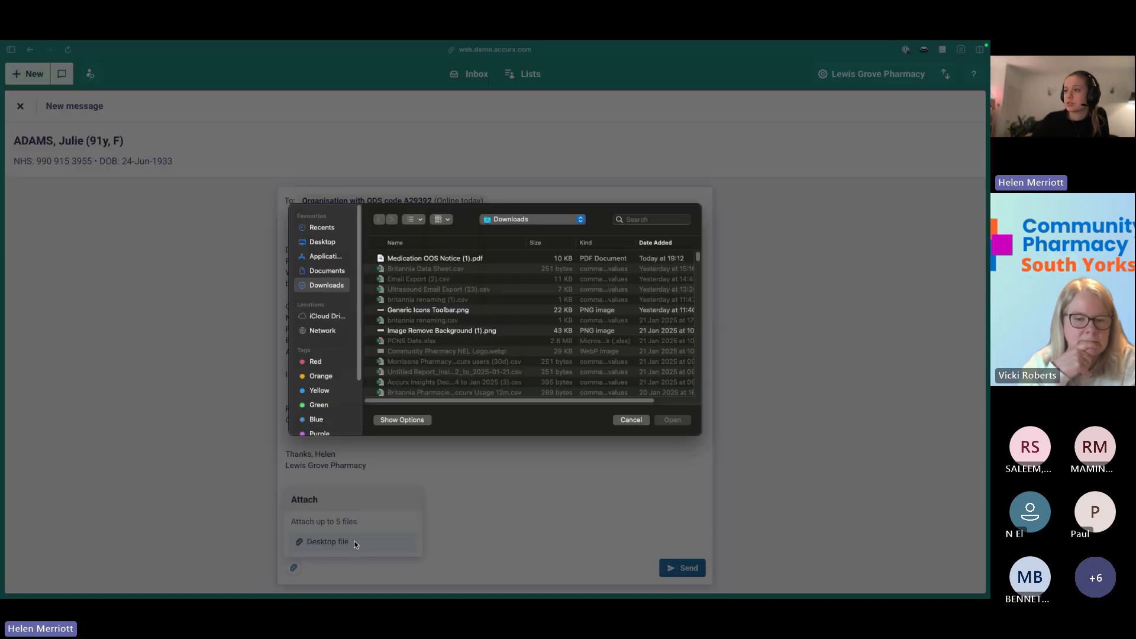
{"action": "left_click", "coordinate": [481, 260]}
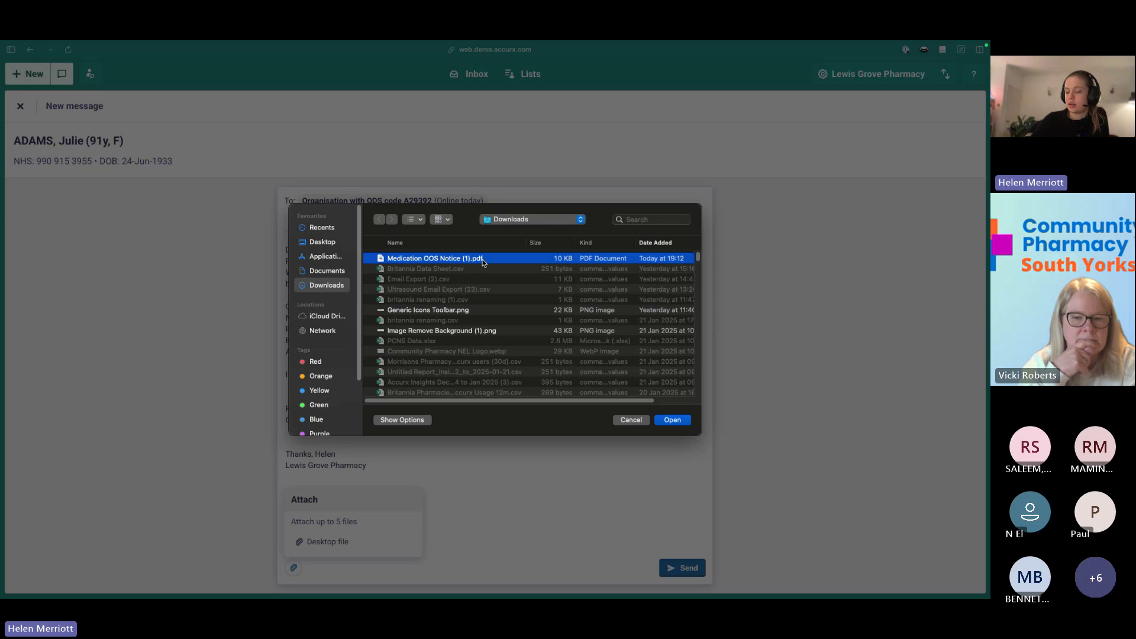
{"action": "double_click", "coordinate": [482, 259]}
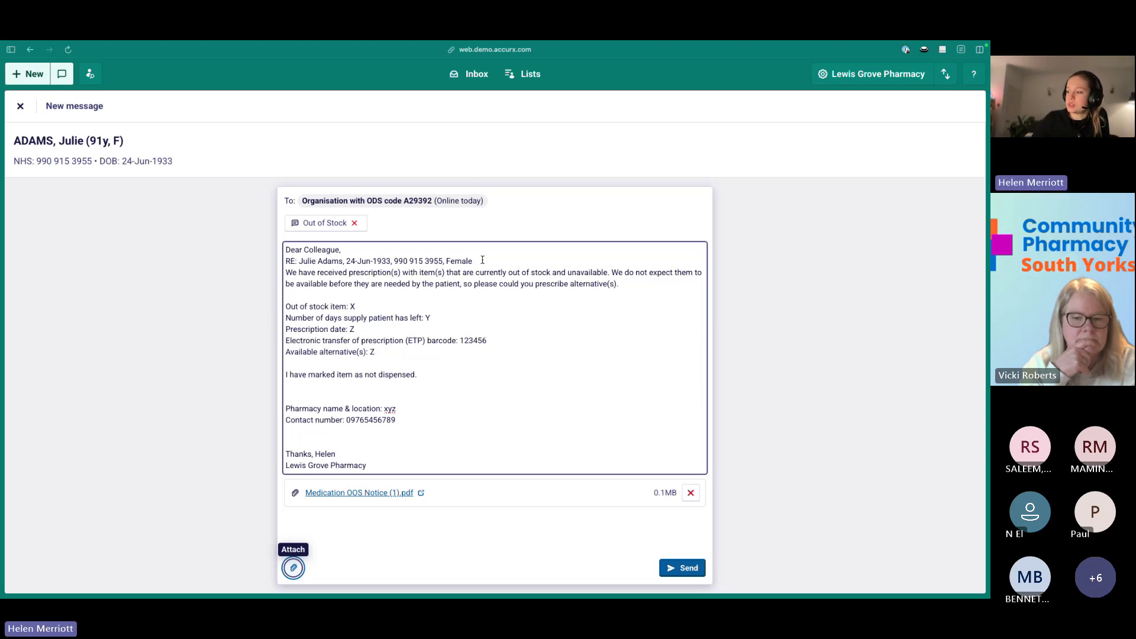
{"action": "left_click", "coordinate": [688, 567]}
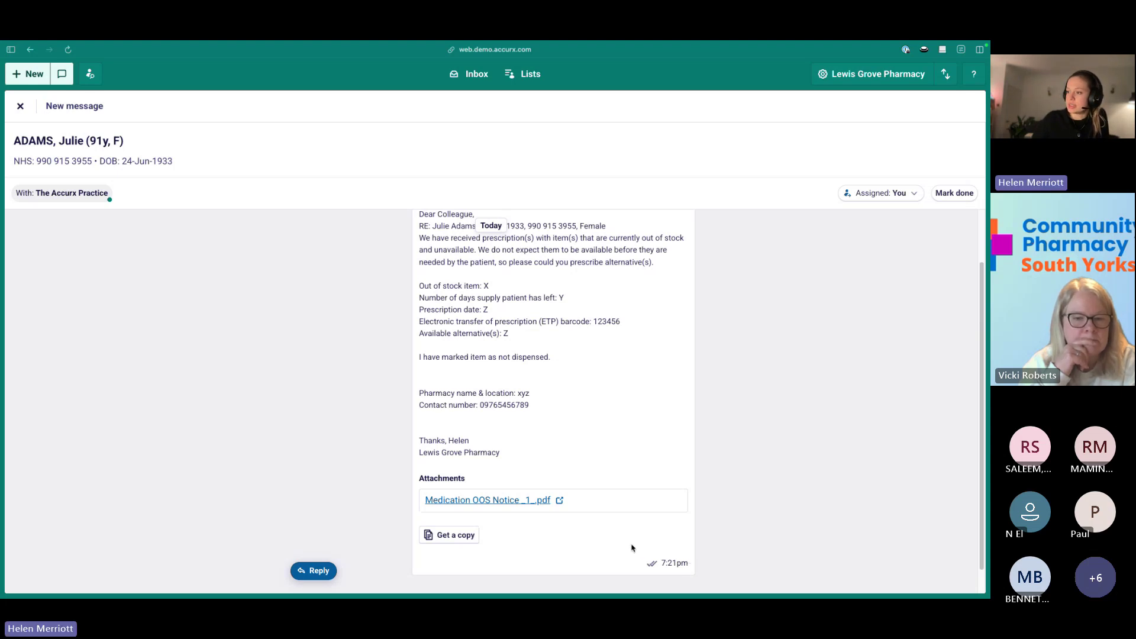
{"action": "scroll", "coordinate": [632, 548], "scroll_direction": "down", "scroll_amount": 1}
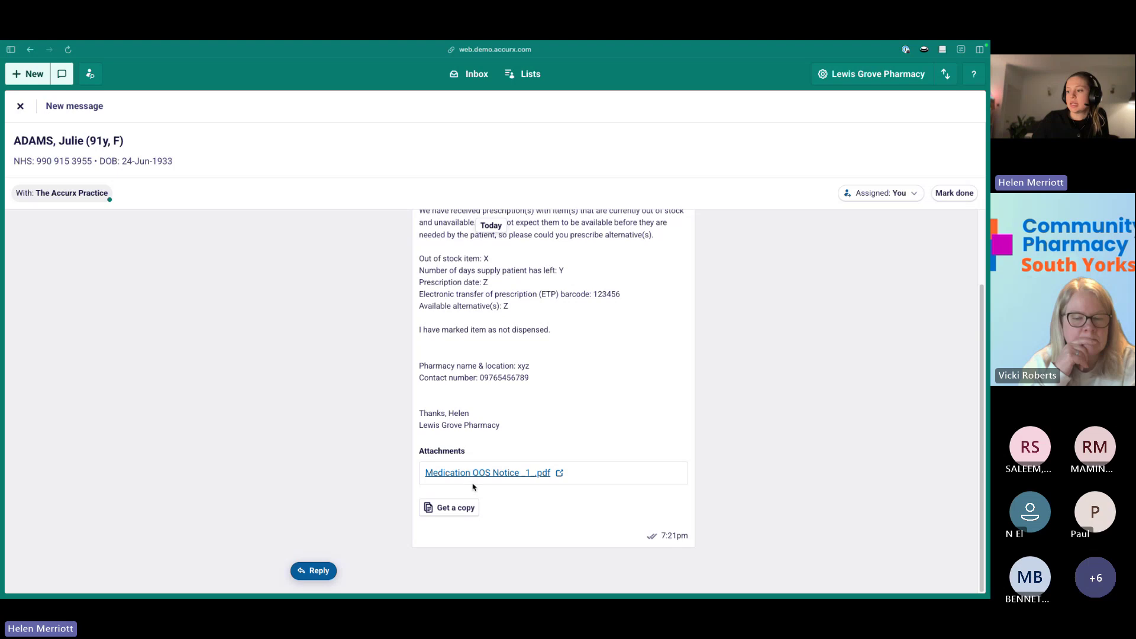
{"action": "left_click", "coordinate": [446, 507]}
{"action": "left_click", "coordinate": [446, 507]}
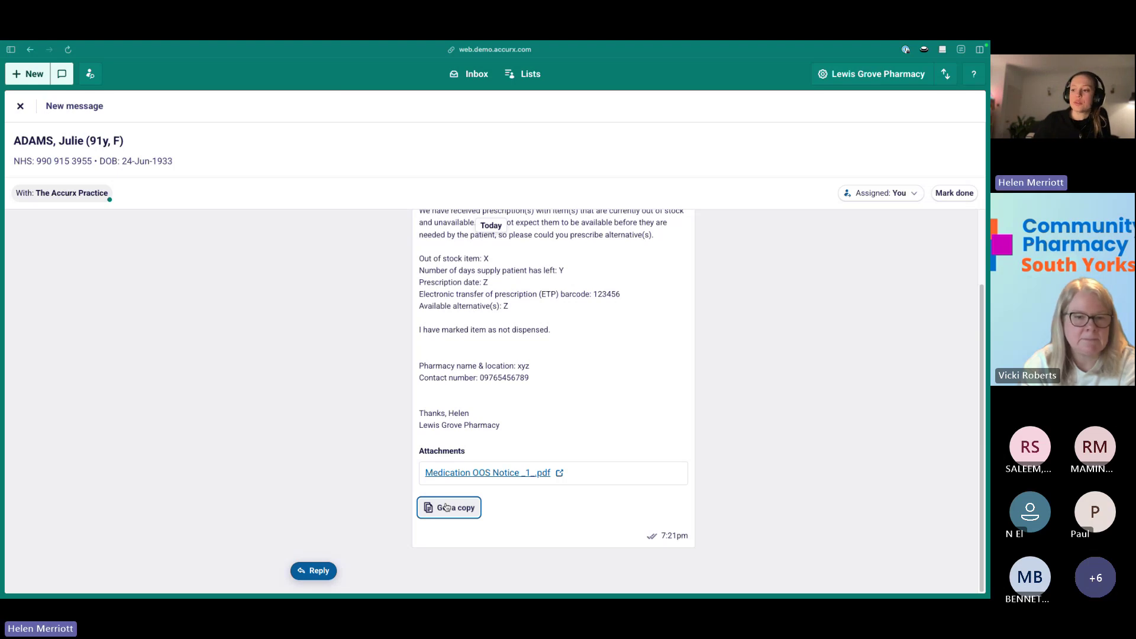
{"action": "left_click", "coordinate": [315, 571]}
{"action": "left_click", "coordinate": [432, 515]}
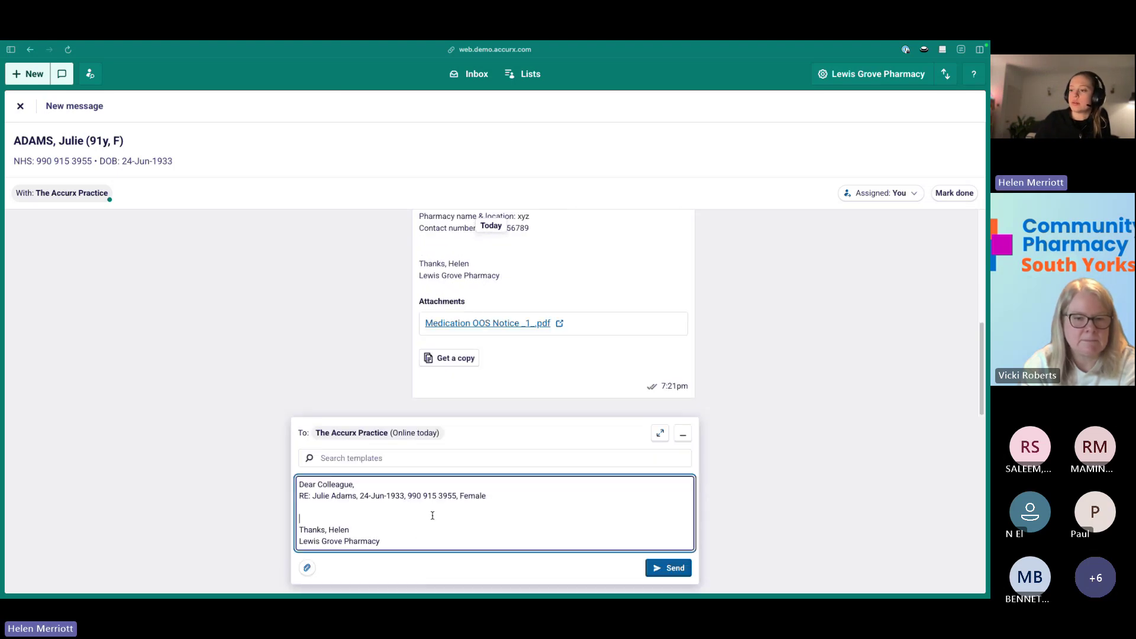
{"action": "left_click", "coordinate": [683, 435]}
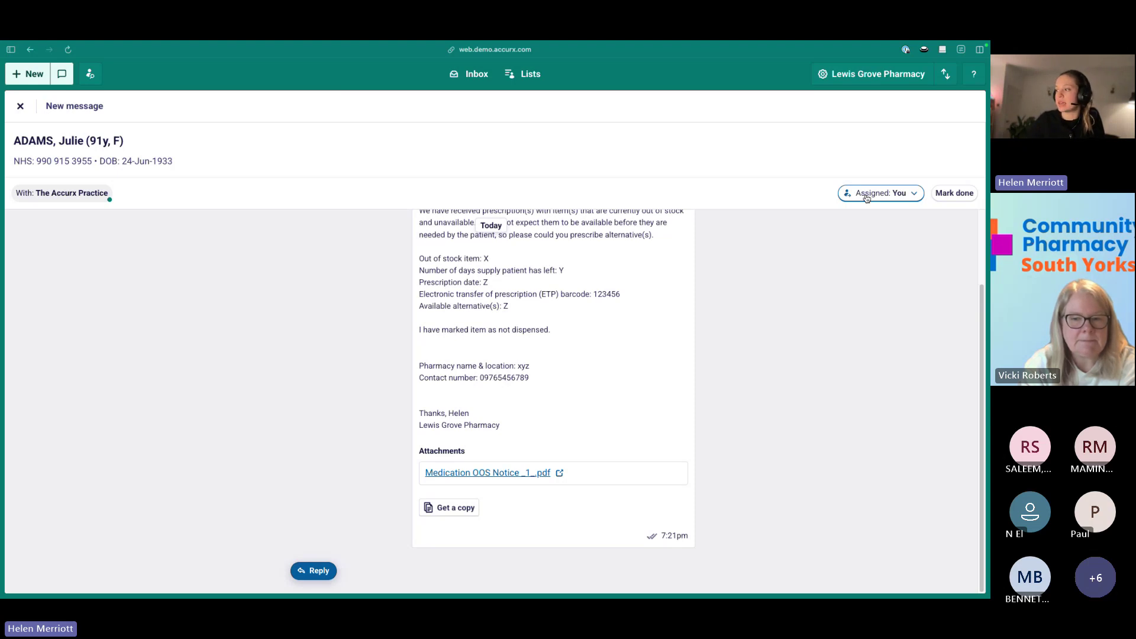
Cancel reassigning the conversation to a colleague, then return to the empty My inbox.
{"action": "left_click", "coordinate": [866, 197]}
{"action": "left_click", "coordinate": [871, 358]}
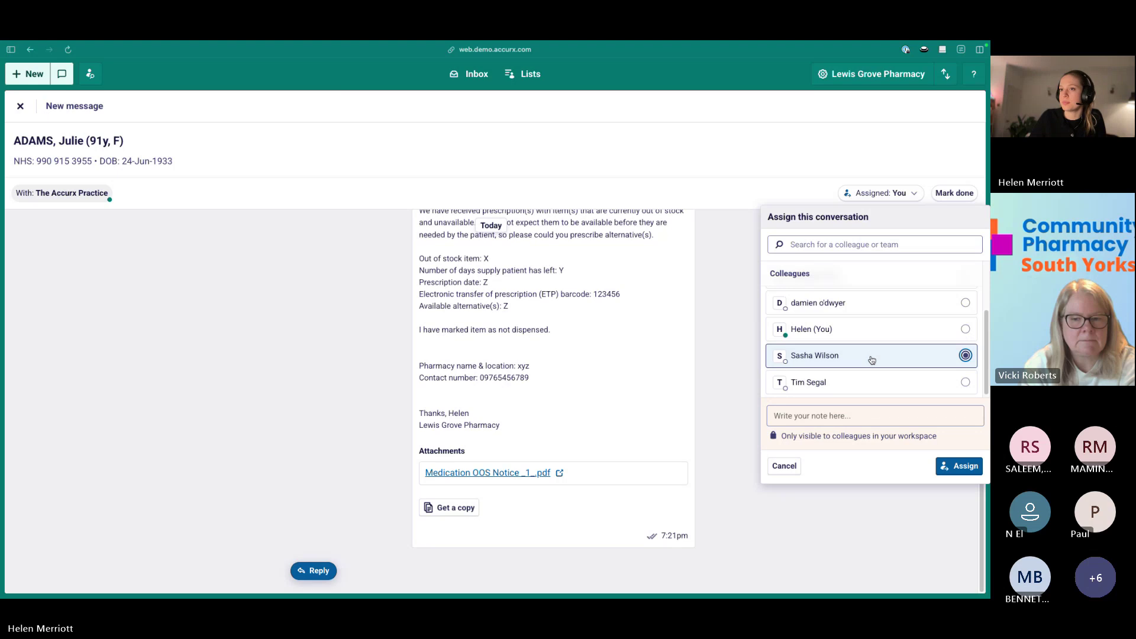
{"action": "key", "text": "Escape"}
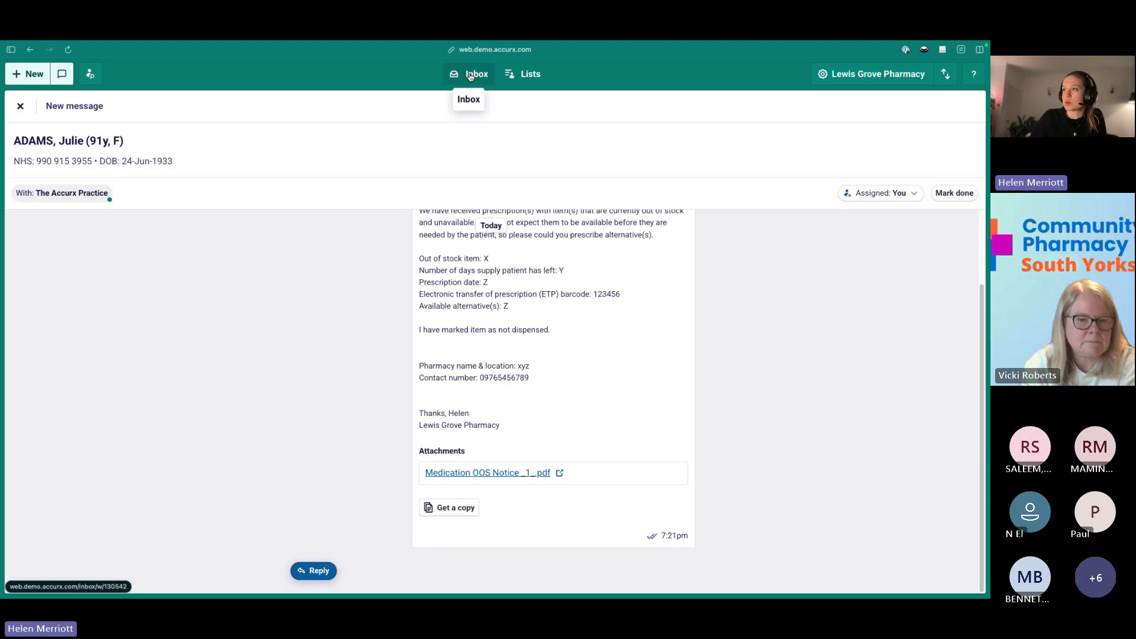
{"action": "left_click", "coordinate": [471, 76]}
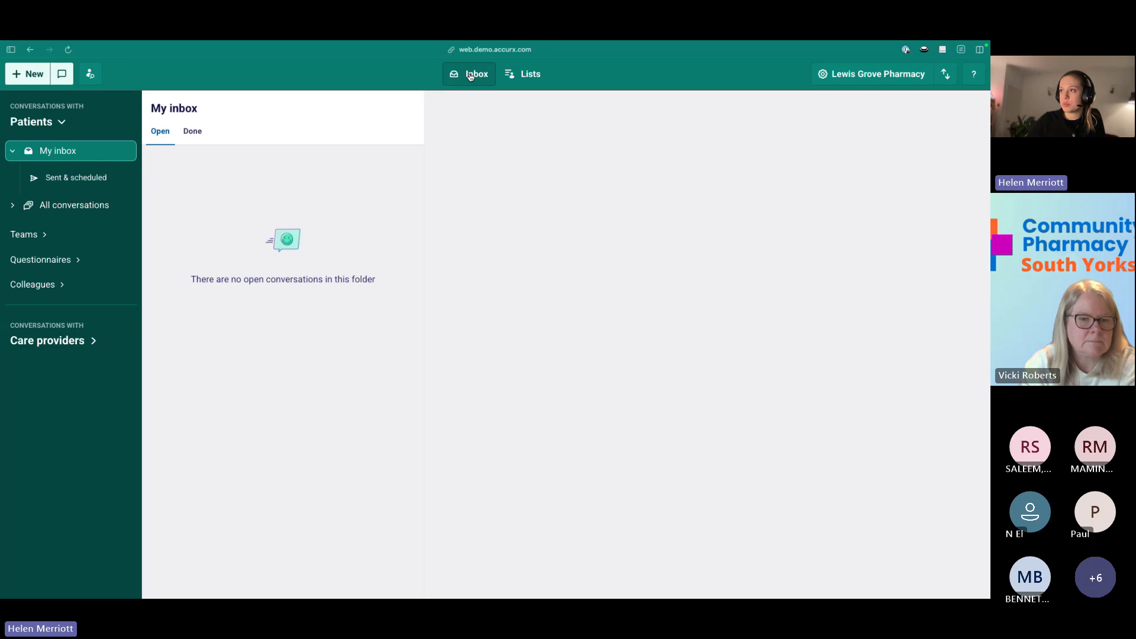
Go to the care-provider inbox, view the 7.21pm GP practice conversation, then open the Wed 15 Jan one.
{"action": "left_click", "coordinate": [122, 328]}
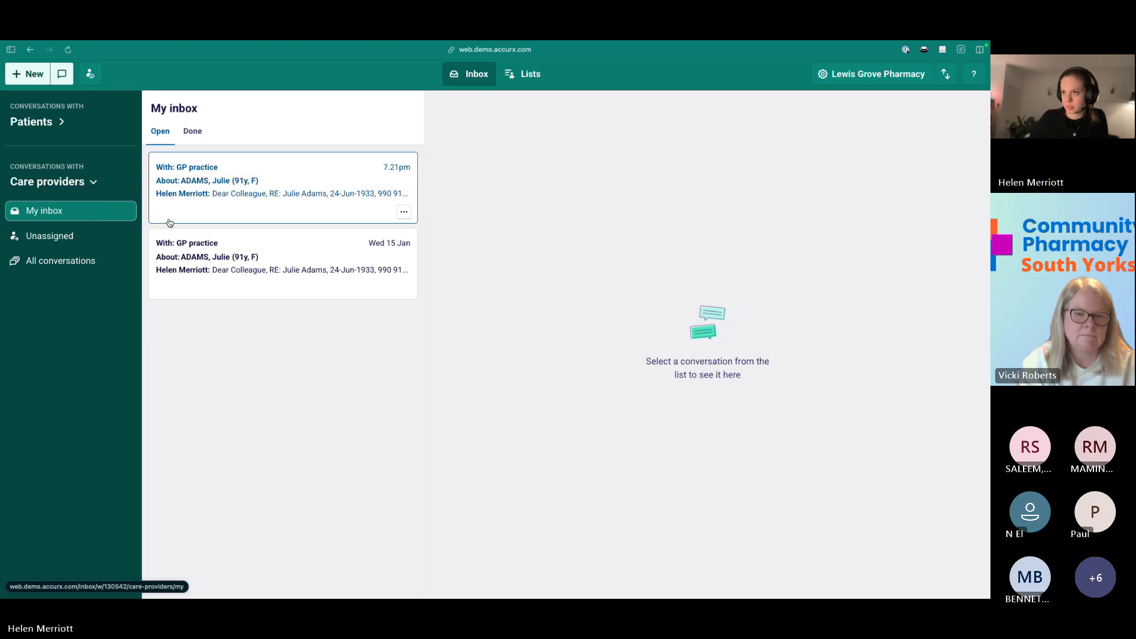
{"action": "left_click", "coordinate": [283, 179]}
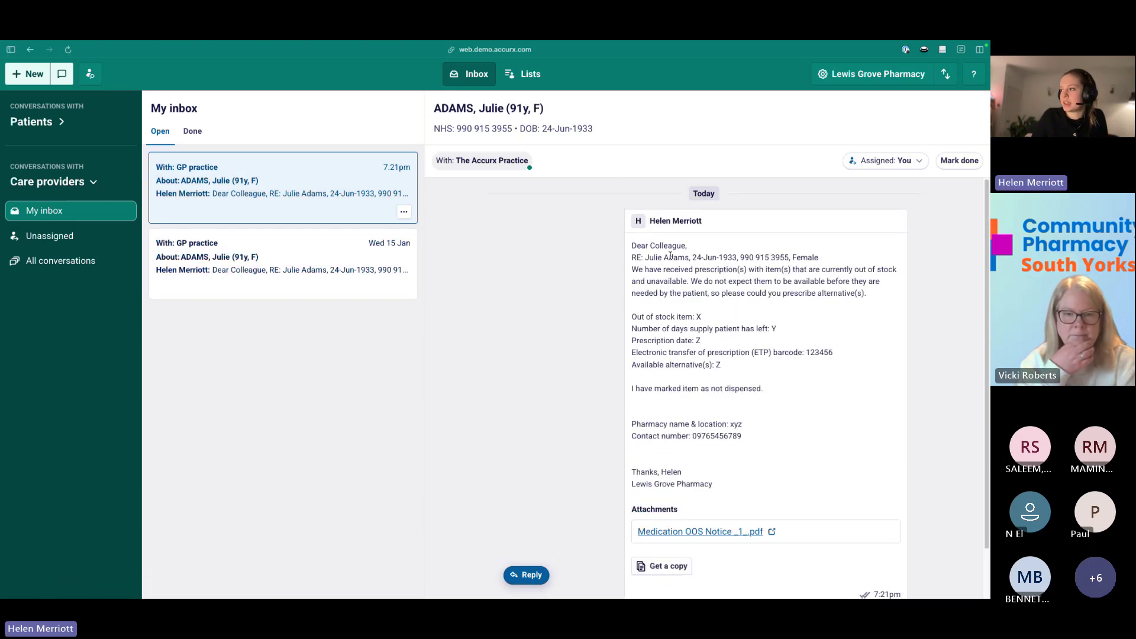
{"action": "mouse_move", "coordinate": [479, 163]}
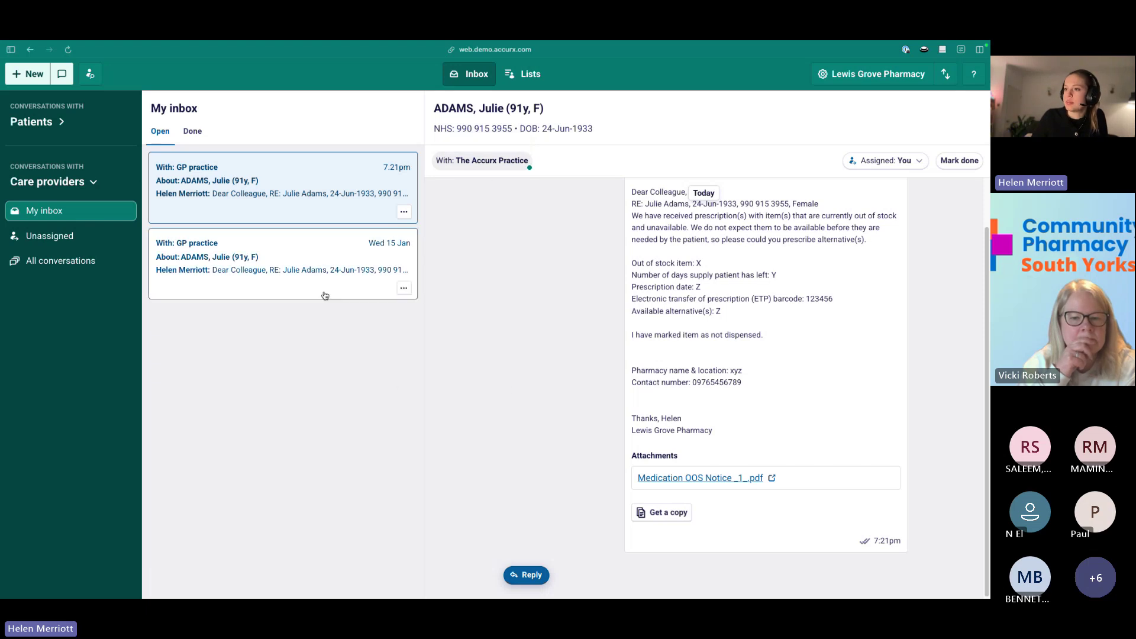
{"action": "left_click", "coordinate": [284, 256]}
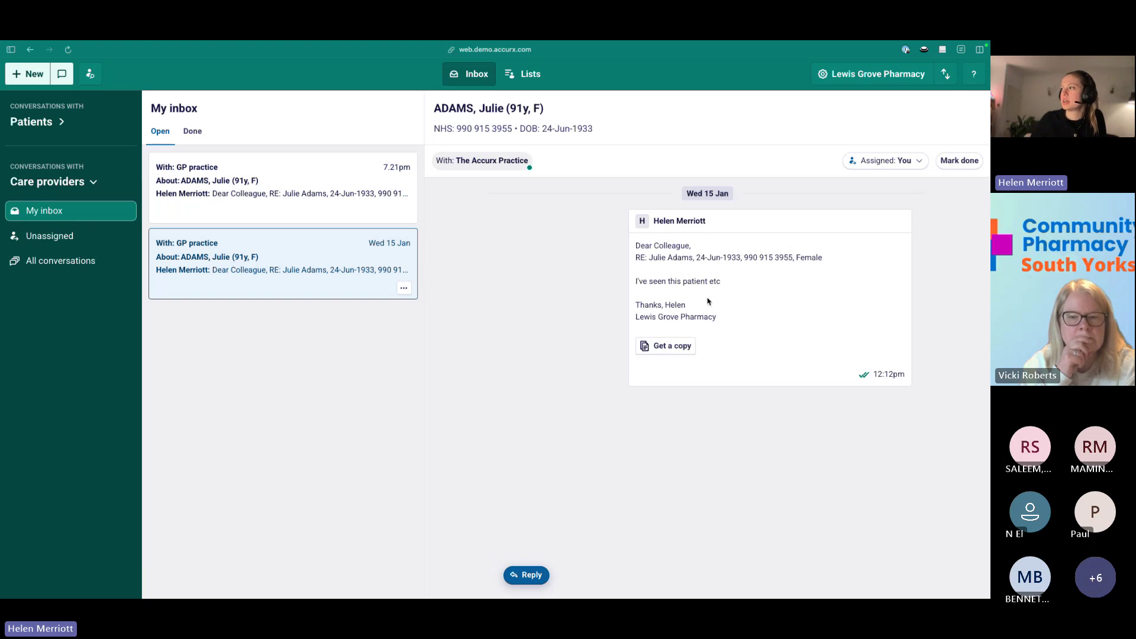
Mark the Wed 15 Jan conversation done, check it under Done, then return to Open conversations.
{"action": "left_click", "coordinate": [959, 161]}
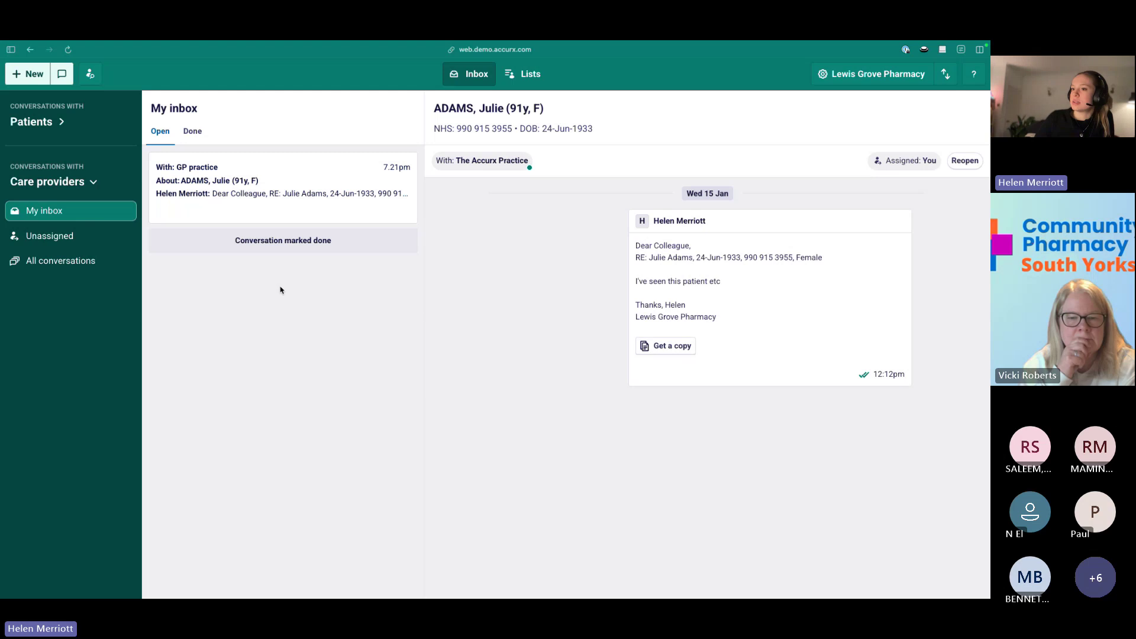
{"action": "left_click", "coordinate": [193, 131]}
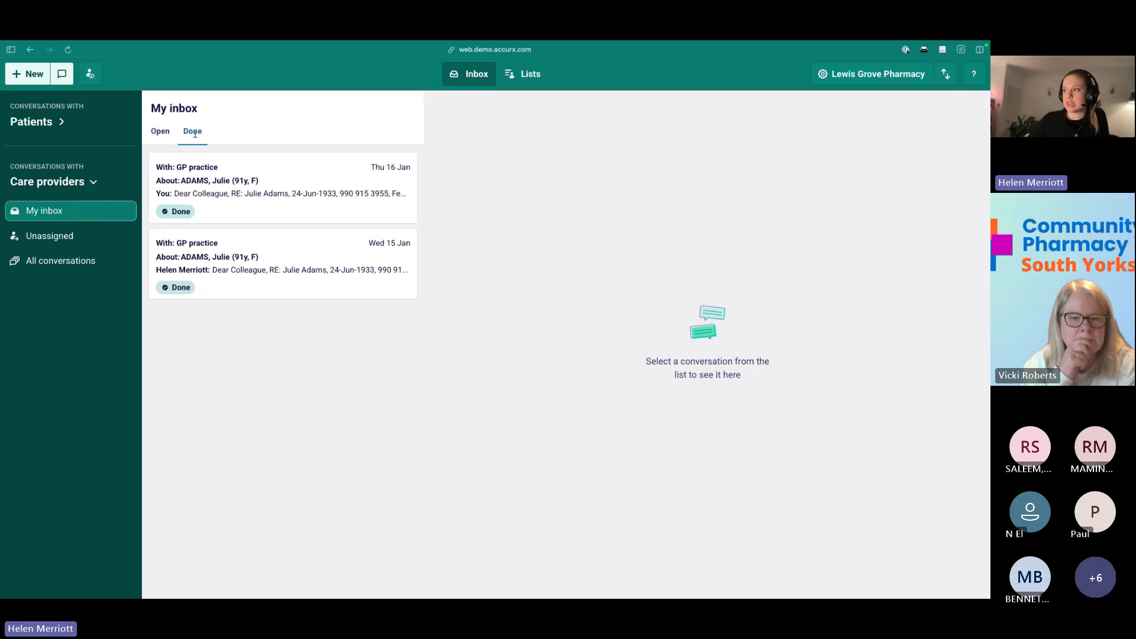
{"action": "left_click", "coordinate": [192, 269]}
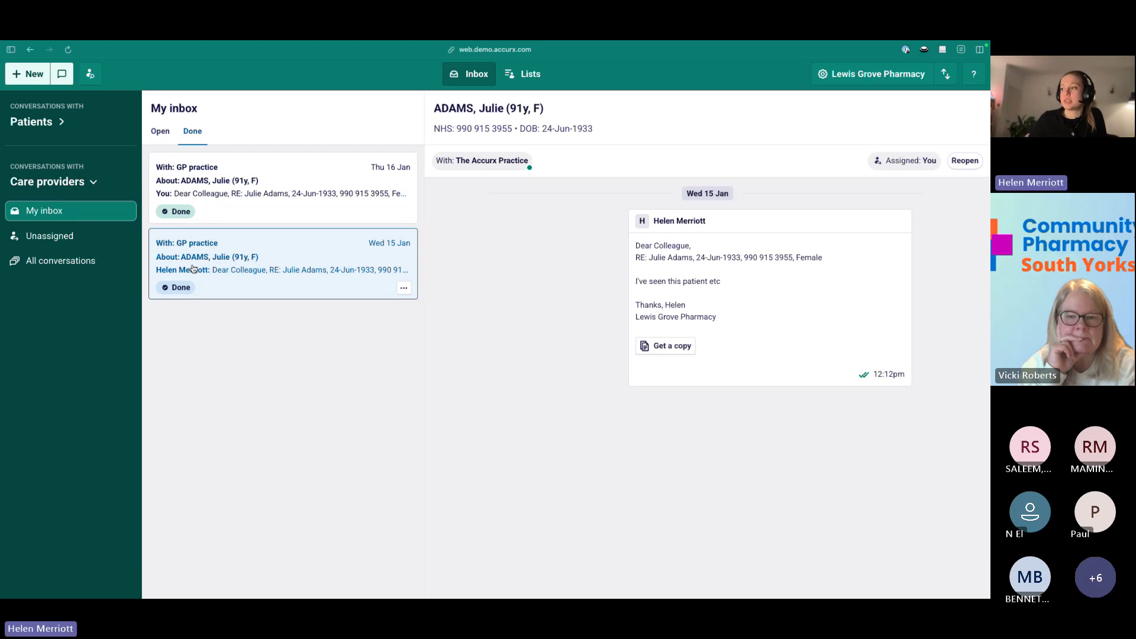
{"action": "left_click", "coordinate": [168, 141]}
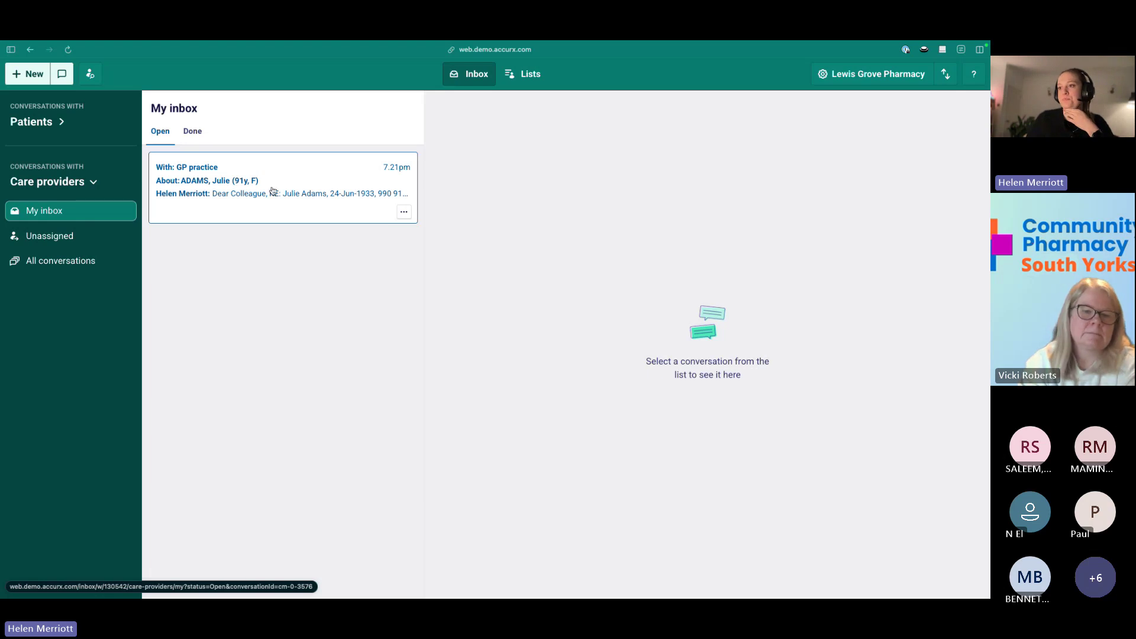
{"action": "left_click", "coordinate": [282, 205]}
{"action": "scroll", "coordinate": [752, 308], "scroll_direction": "up", "scroll_amount": 1}
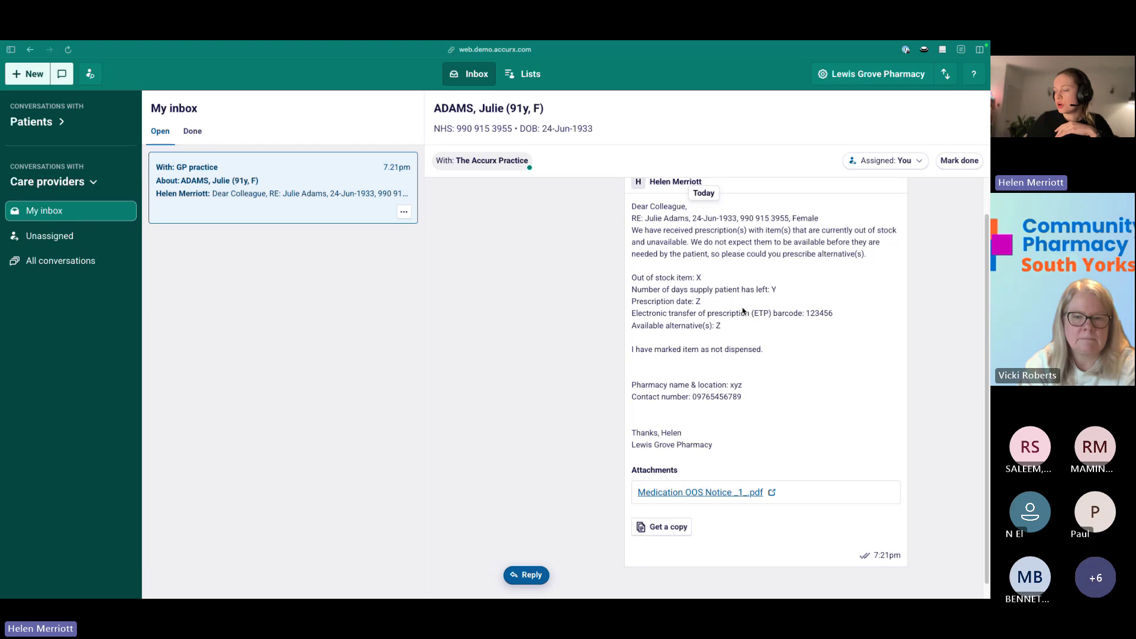
{"action": "scroll", "coordinate": [745, 307], "scroll_direction": "up", "scroll_amount": 1}
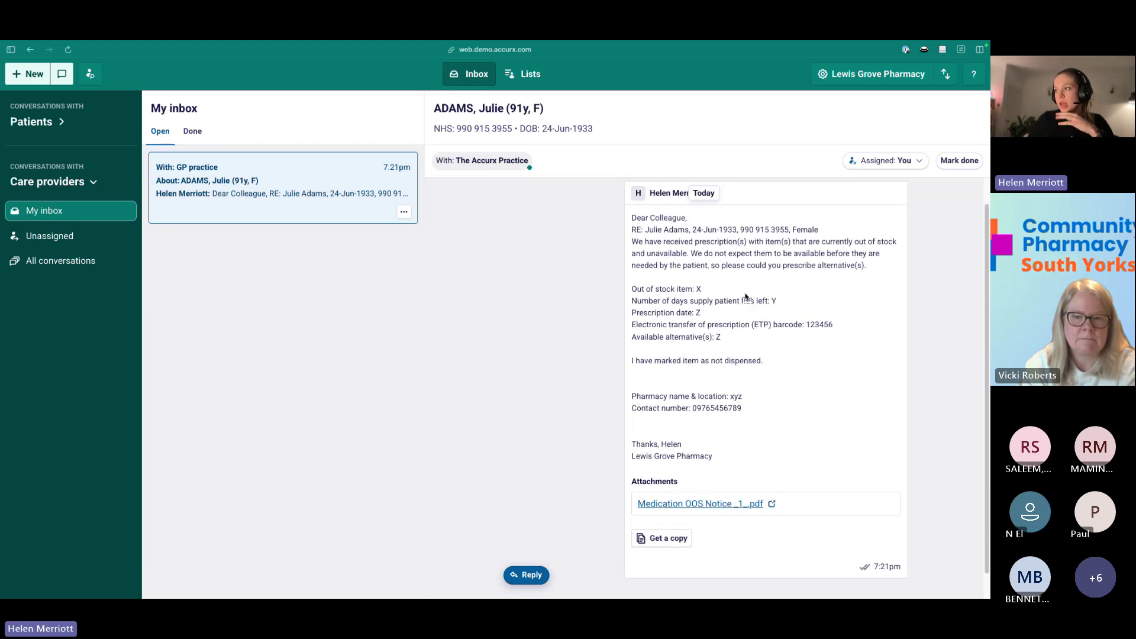
{"action": "scroll", "coordinate": [746, 298], "scroll_direction": "down", "scroll_amount": 1}
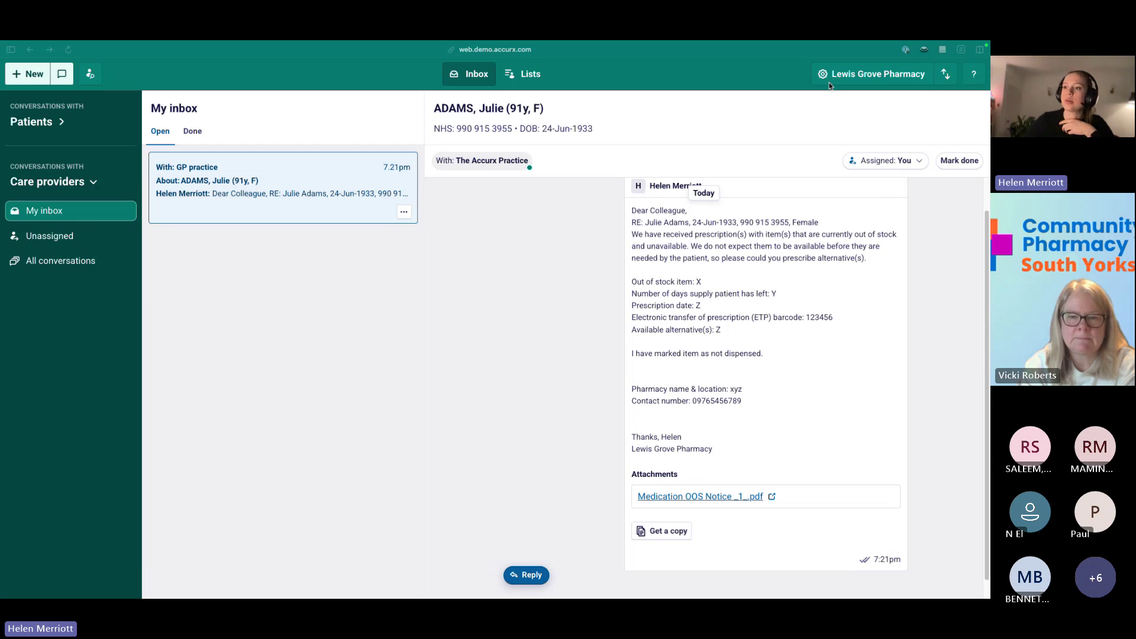
Switch the care-provider view to All conversations and scroll through the pharmacy's open GP conversations.
{"action": "left_click", "coordinate": [61, 260]}
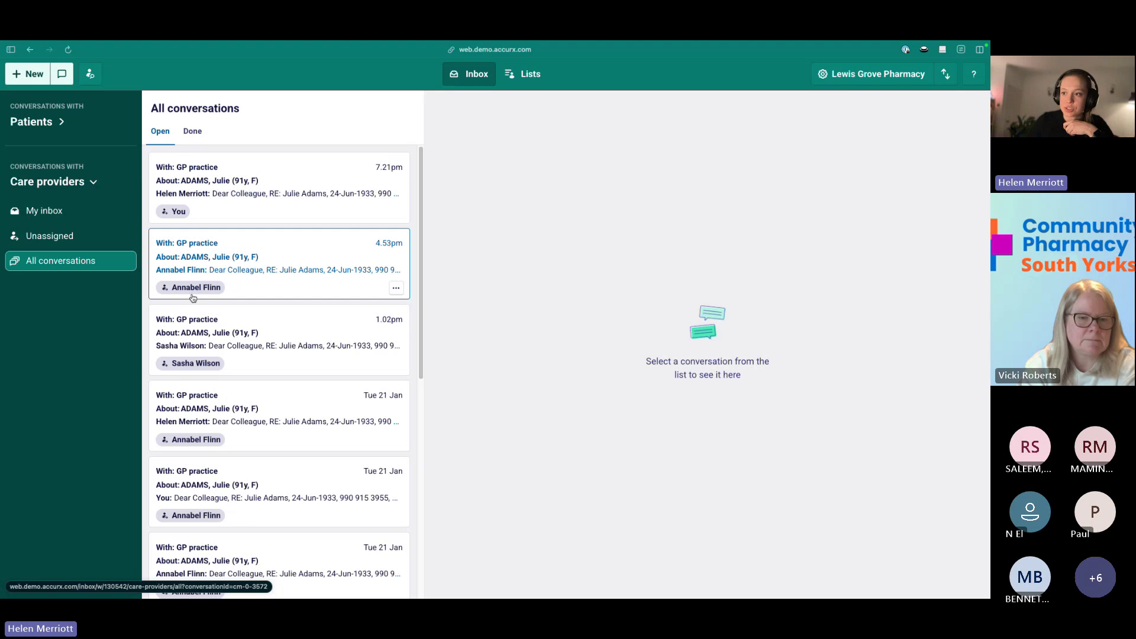
{"action": "scroll", "coordinate": [193, 297], "scroll_direction": "down", "scroll_amount": 1}
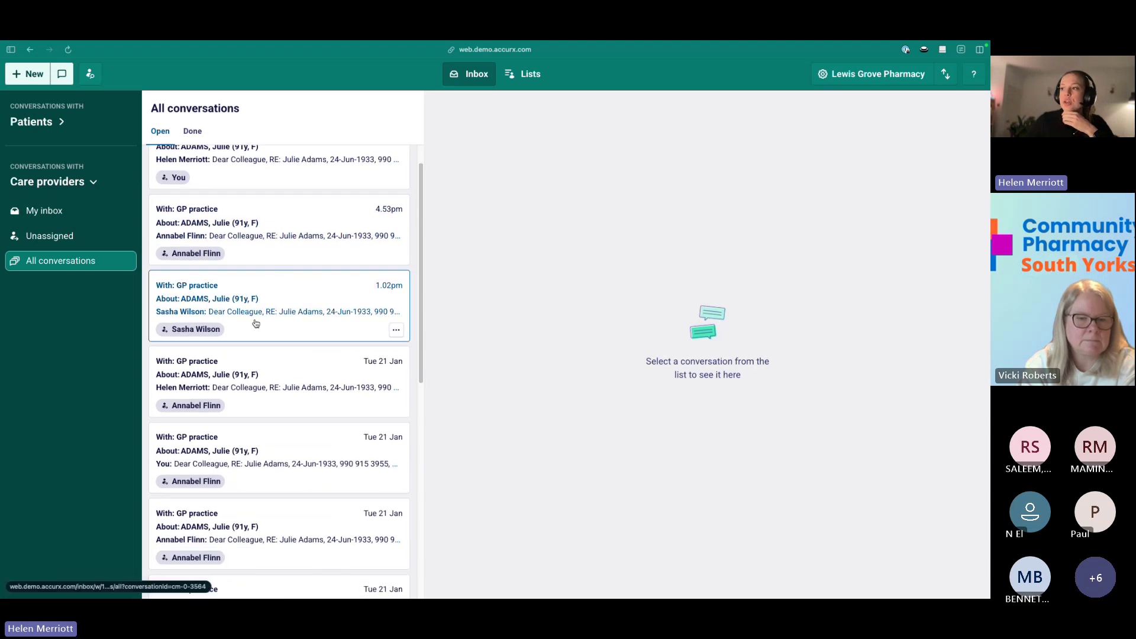
{"action": "scroll", "coordinate": [260, 322], "scroll_direction": "up", "scroll_amount": 1}
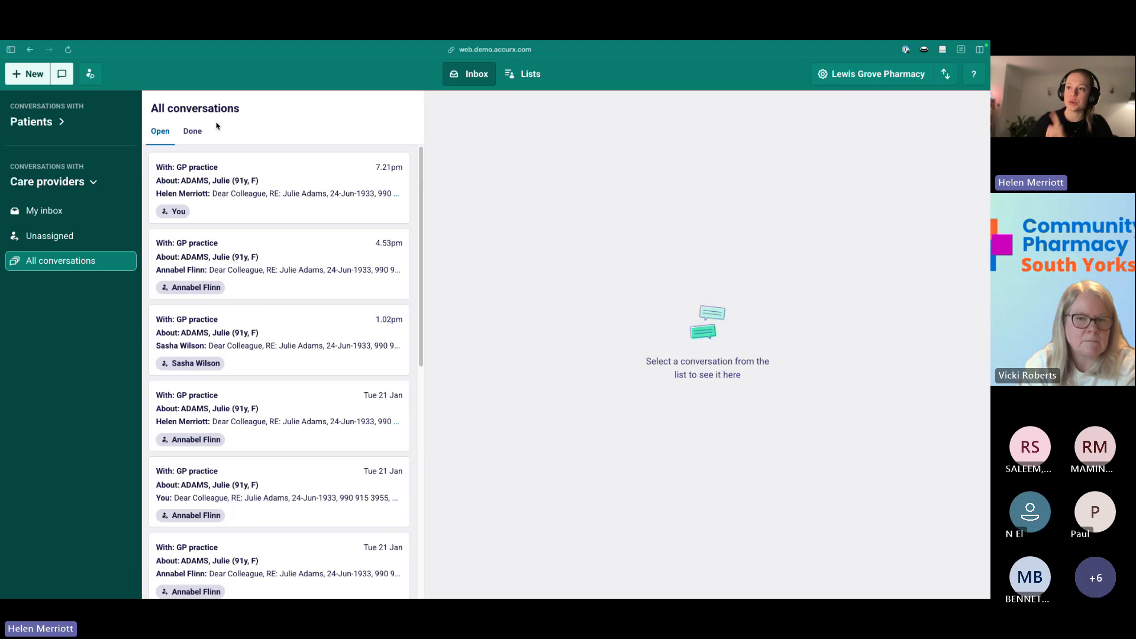
Find the recent patient through patient search and open her full profile with the GP practice overview.
{"action": "left_click", "coordinate": [93, 77]}
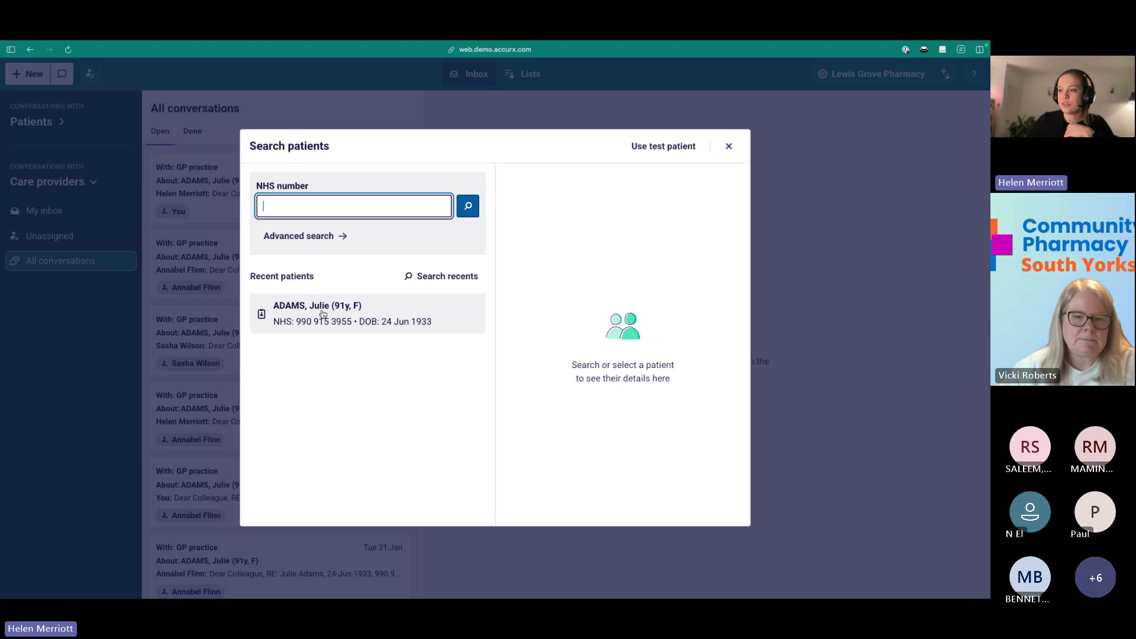
{"action": "left_click", "coordinate": [329, 314]}
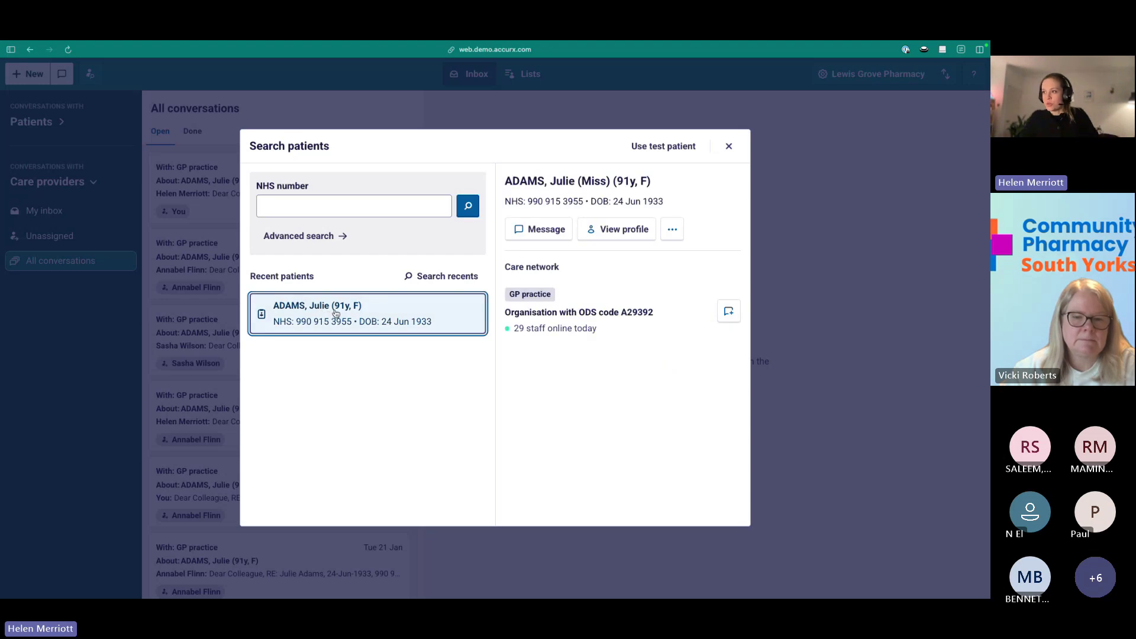
{"action": "left_click", "coordinate": [630, 235]}
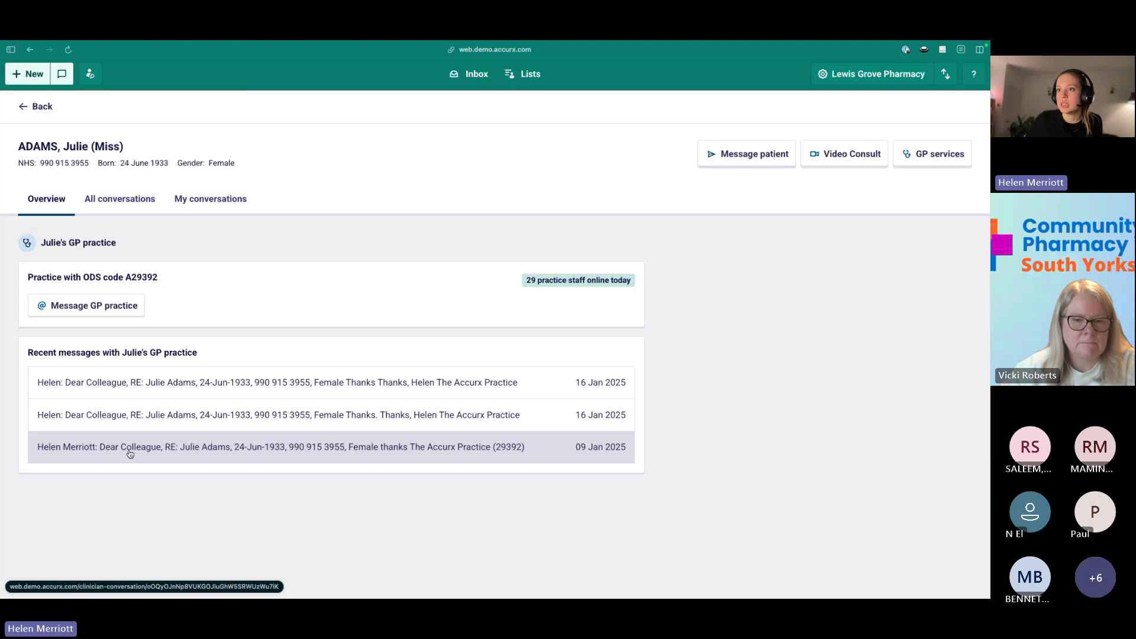
Show the patient profile's All conversations tab listing her notes, replies and sent messages.
{"action": "left_click", "coordinate": [135, 203]}
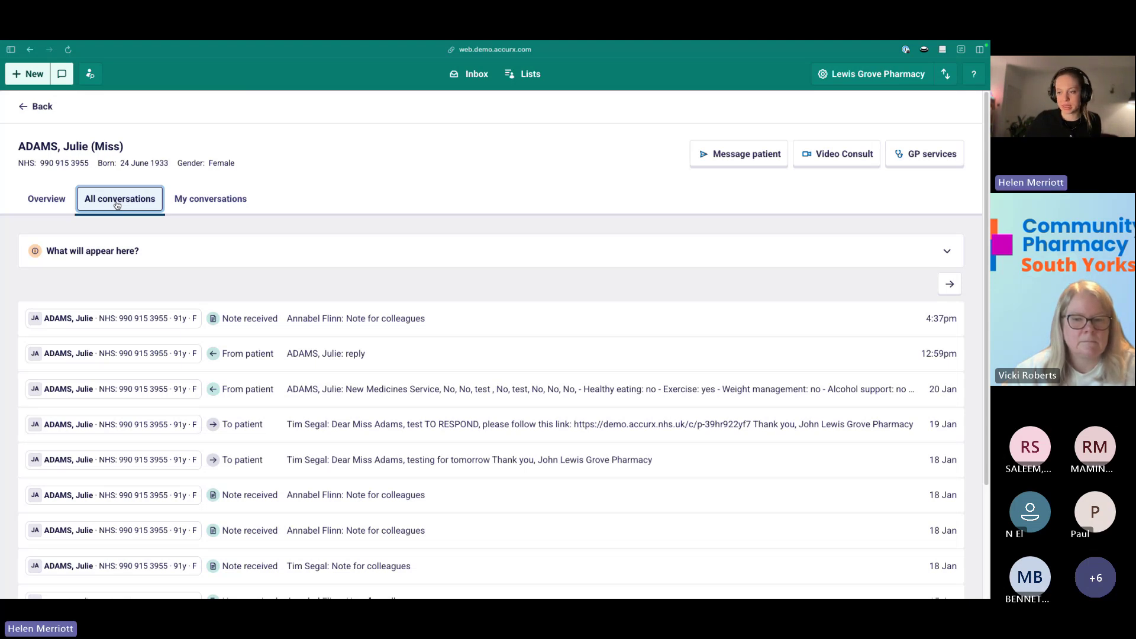
Return to the patient's Overview, then go back to the empty Lewis Grove Pharmacy patient inbox.
{"action": "key", "text": "Left"}
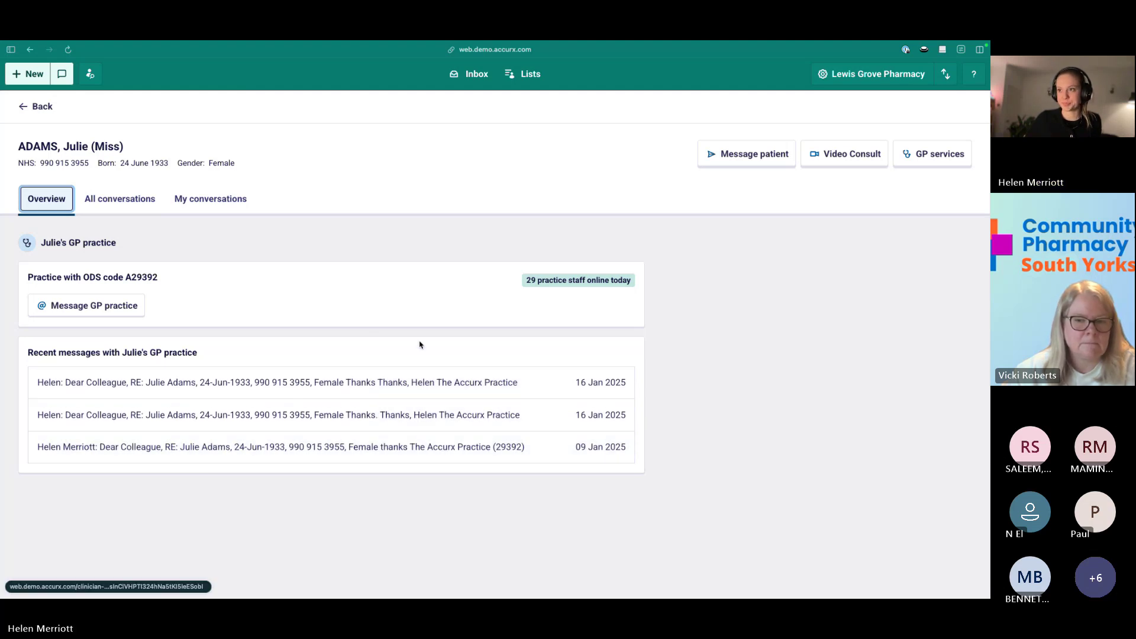
{"action": "left_click", "coordinate": [470, 76]}
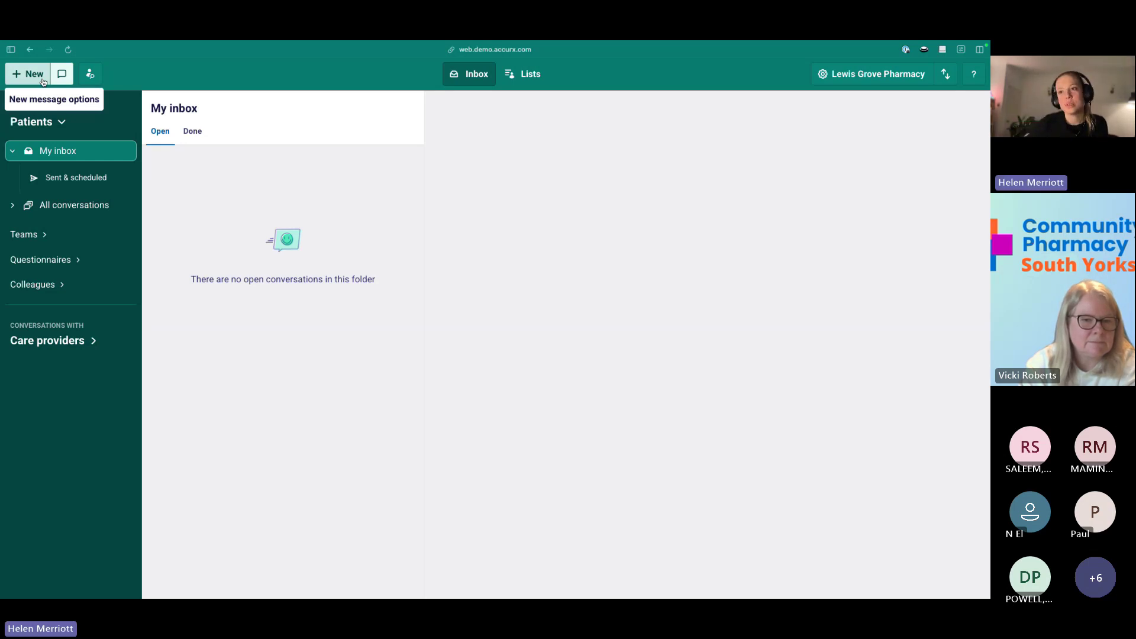
Start a new patient message addressed to the recent patient, prefilled with greeting and sign-off.
{"action": "left_click", "coordinate": [43, 81]}
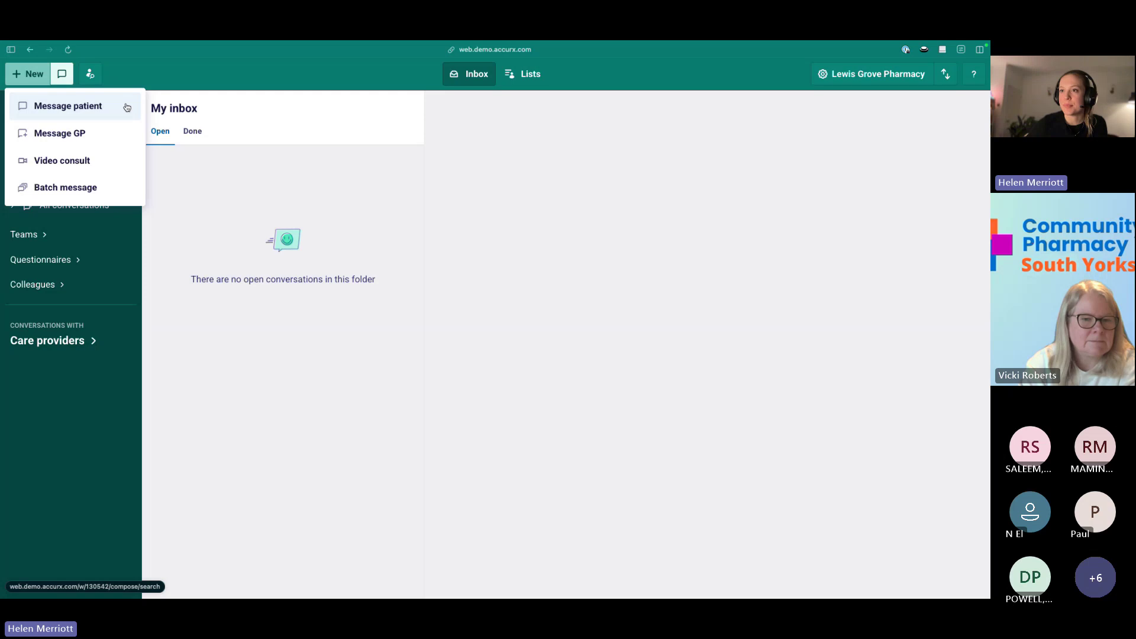
{"action": "left_click", "coordinate": [127, 107]}
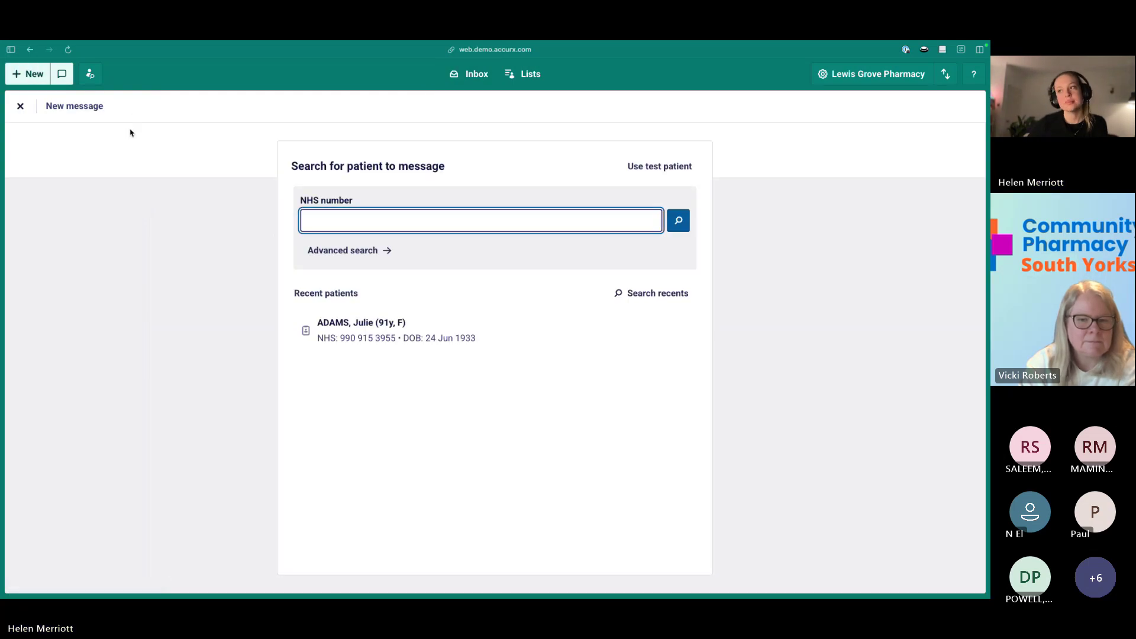
{"action": "left_click", "coordinate": [470, 334]}
Add a blank line above the sign-off and bring up the templates and questionnaires list.
{"action": "left_click", "coordinate": [311, 262]}
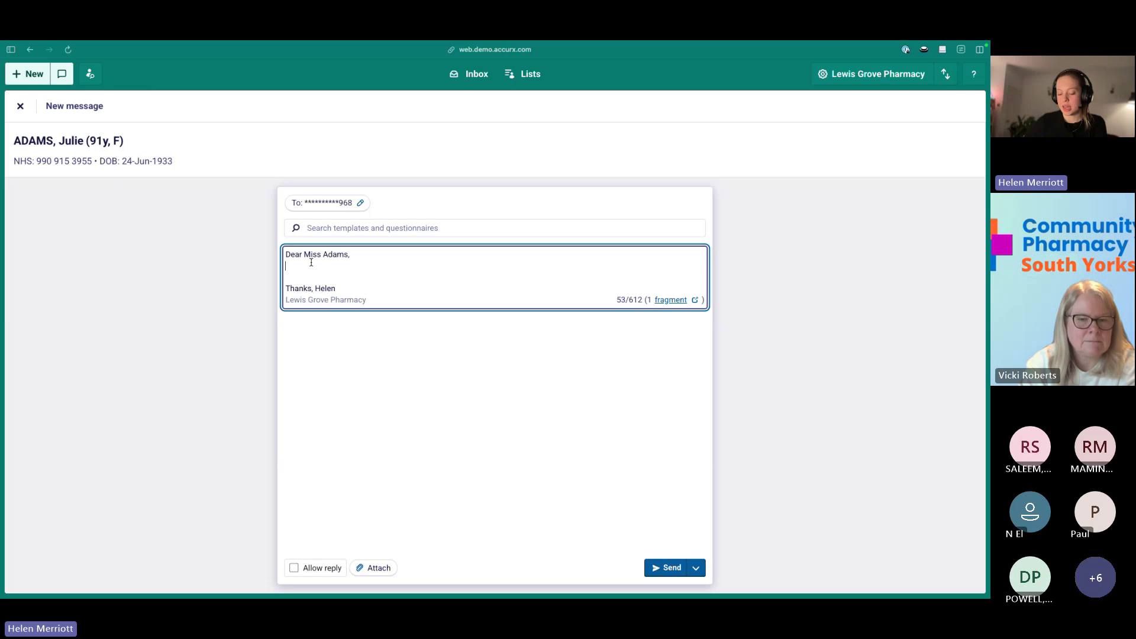
{"action": "key", "text": "Return"}
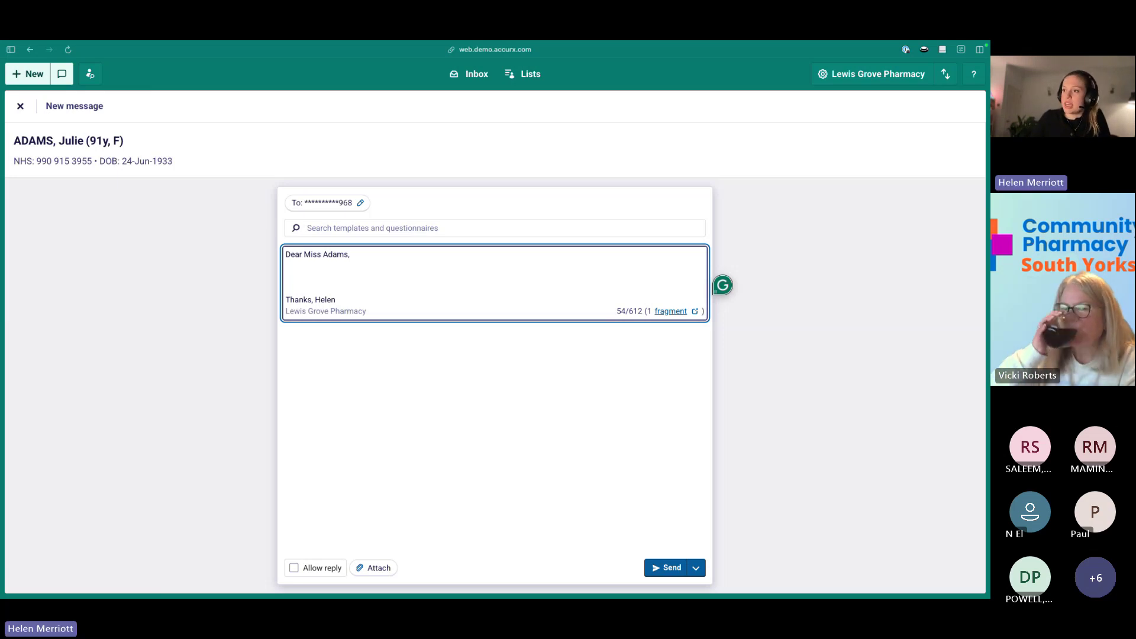
{"action": "left_click", "coordinate": [360, 227]}
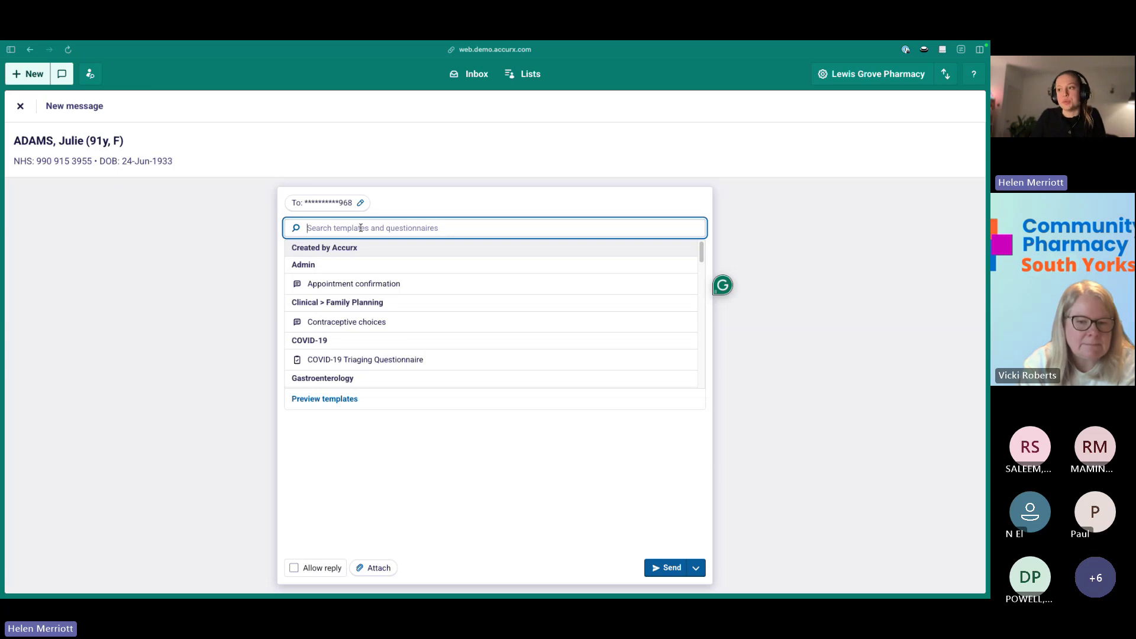
Filter the template list by 'pharmacy' and browse the Pharmacy templates such as Collection reminder.
{"action": "type", "text": "pharmacy"}
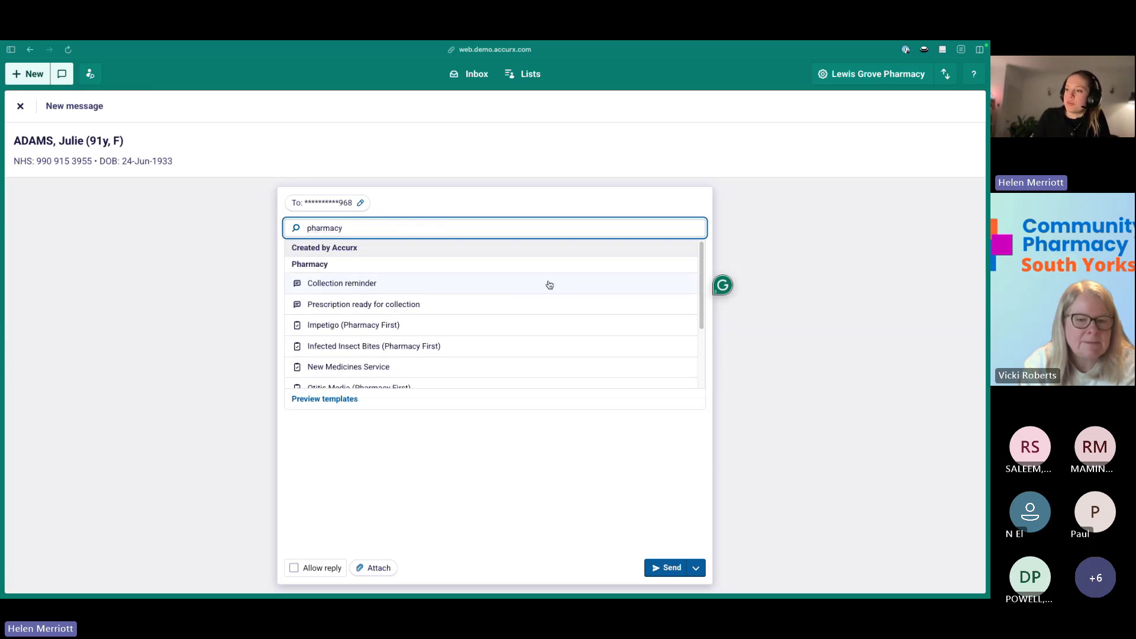
{"action": "scroll", "coordinate": [545, 283], "scroll_direction": "down", "scroll_amount": 1}
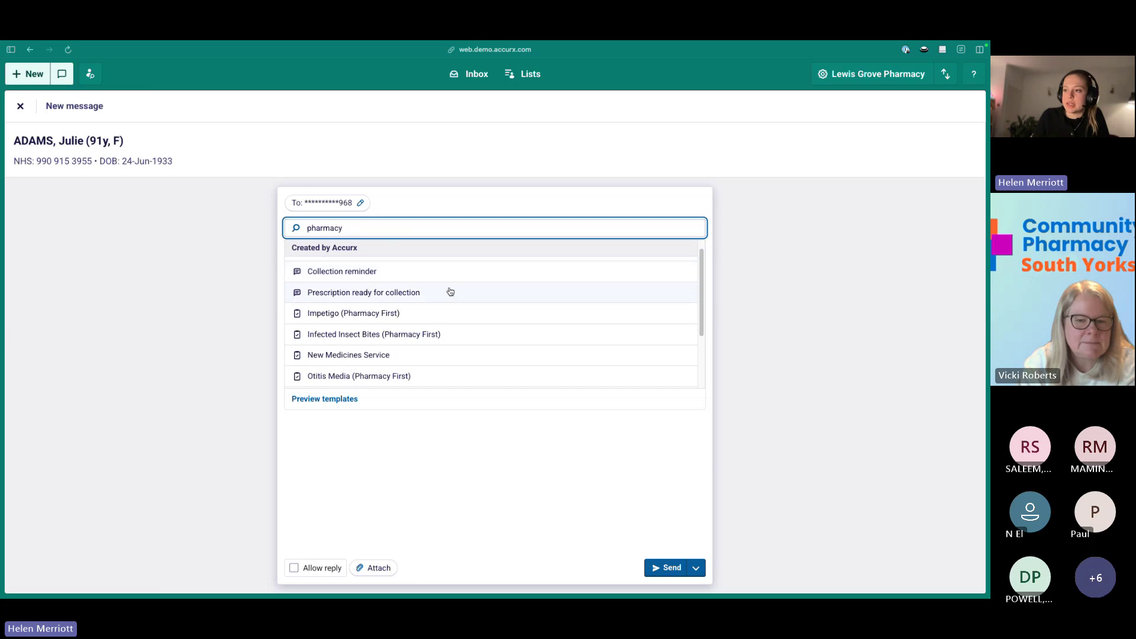
{"action": "scroll", "coordinate": [449, 292], "scroll_direction": "down", "scroll_amount": 2}
{"action": "scroll", "coordinate": [477, 287], "scroll_direction": "down", "scroll_amount": 2}
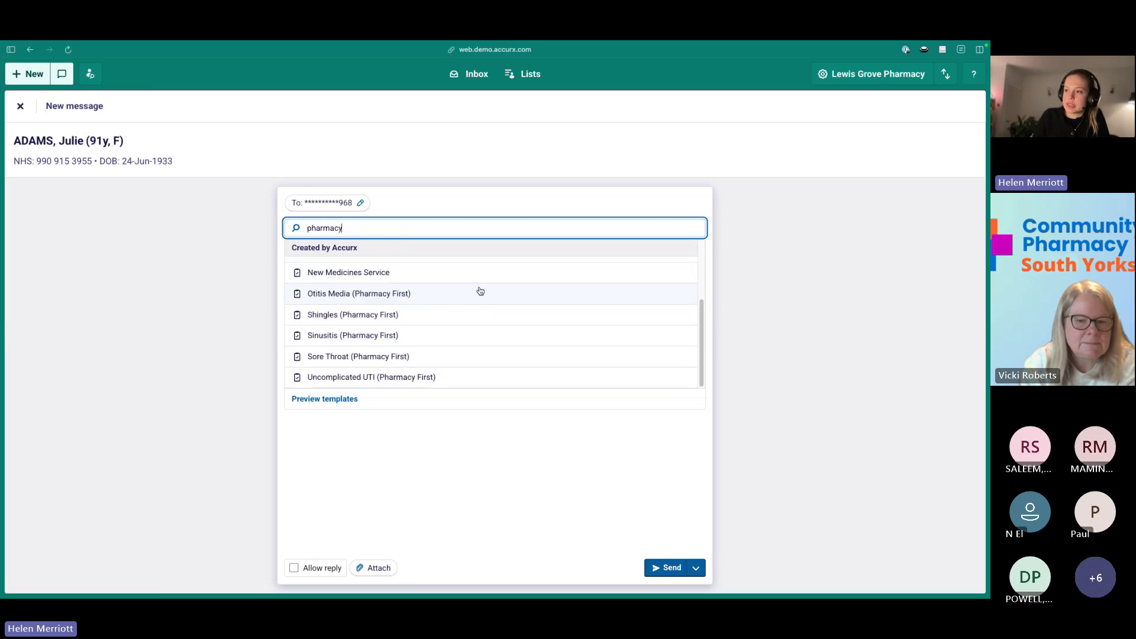
{"action": "scroll", "coordinate": [487, 295], "scroll_direction": "up", "scroll_amount": 5}
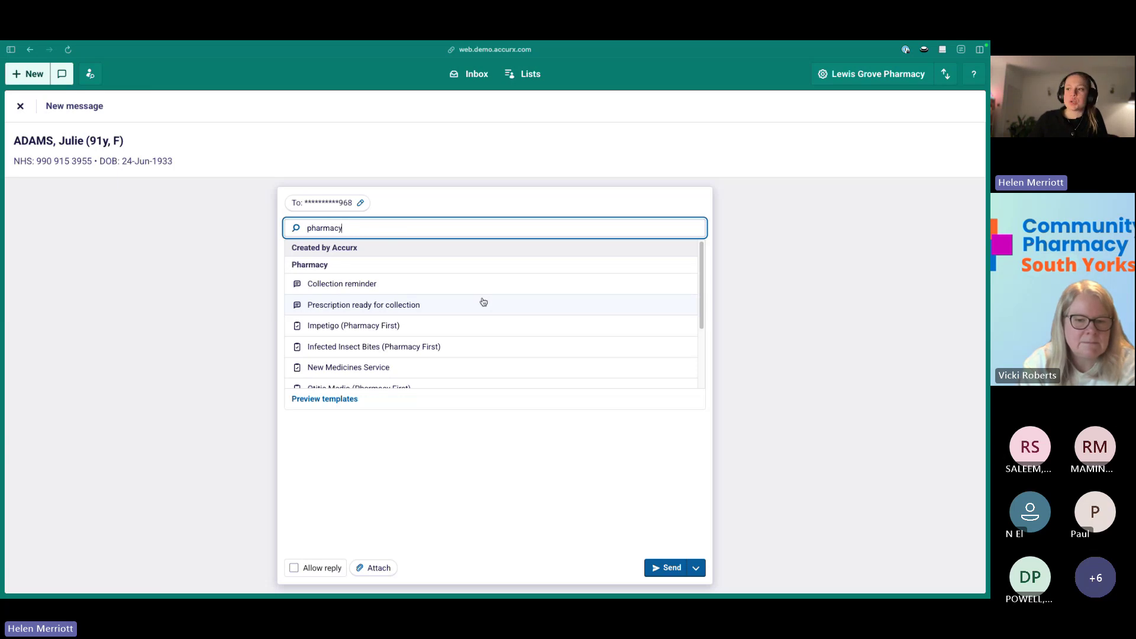
{"action": "left_click", "coordinate": [451, 438]}
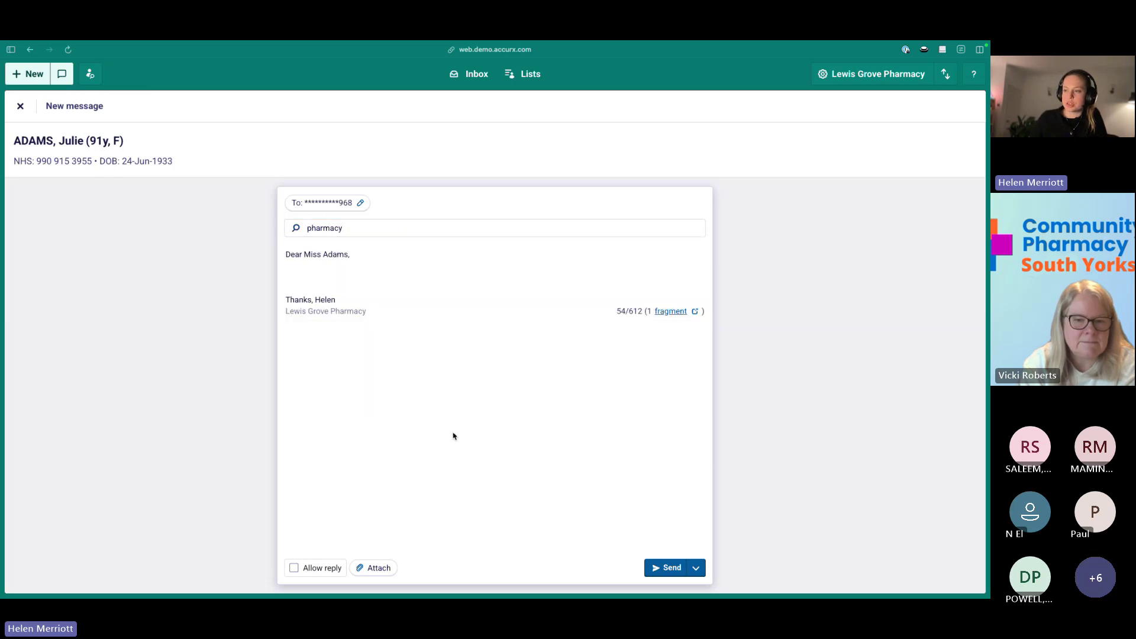
{"action": "left_click", "coordinate": [340, 230]}
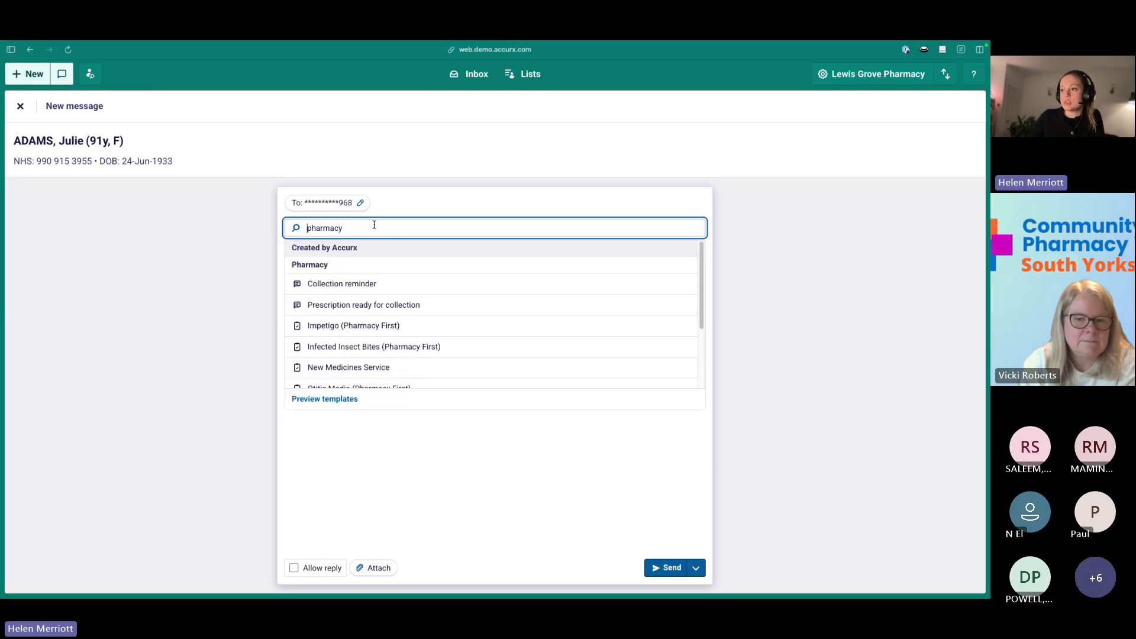
Apply the Collection reminder template, then add blank lines before the sign-off and after the greeting.
{"action": "left_click", "coordinate": [363, 280]}
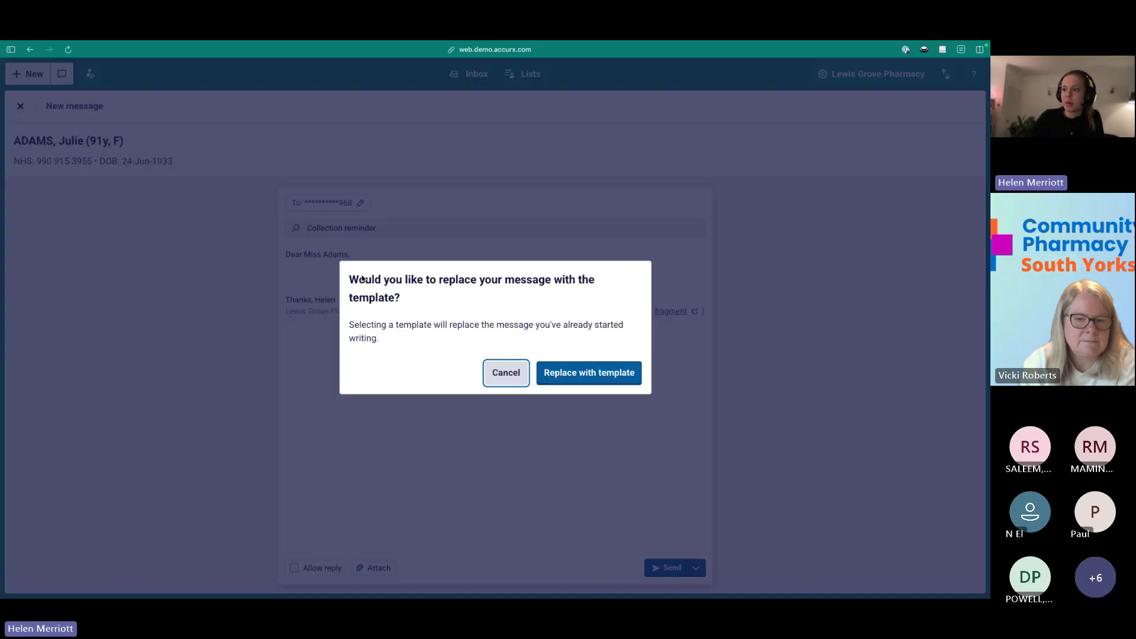
{"action": "left_click", "coordinate": [560, 374]}
{"action": "left_click", "coordinate": [483, 260]}
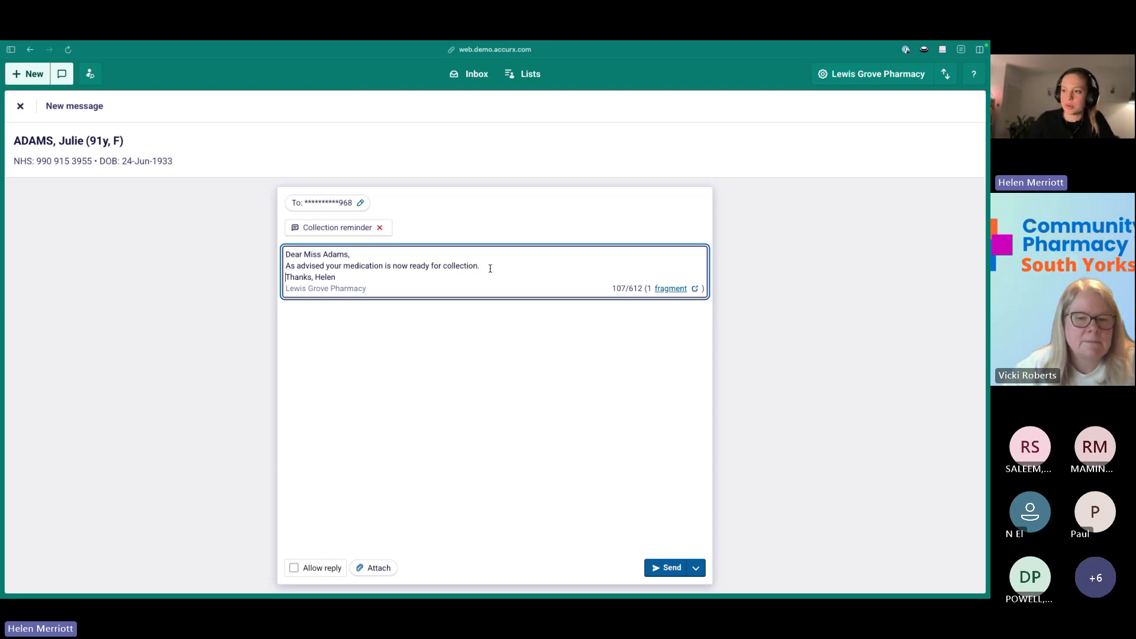
{"action": "key", "text": "Return"}
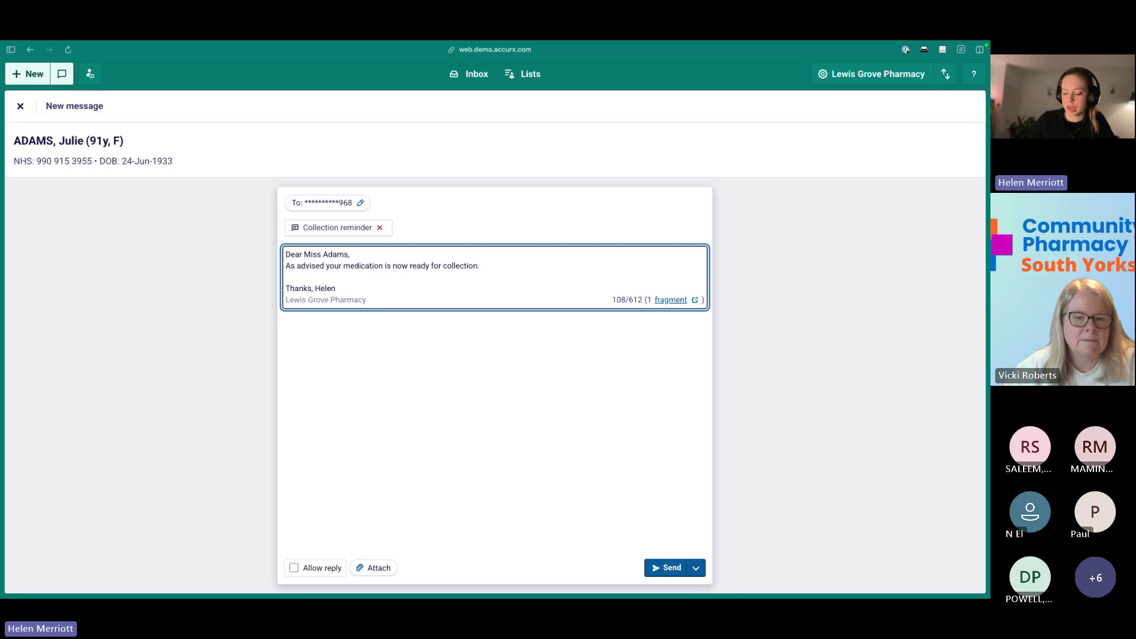
{"action": "left_click", "coordinate": [435, 252]}
{"action": "key", "text": "Return"}
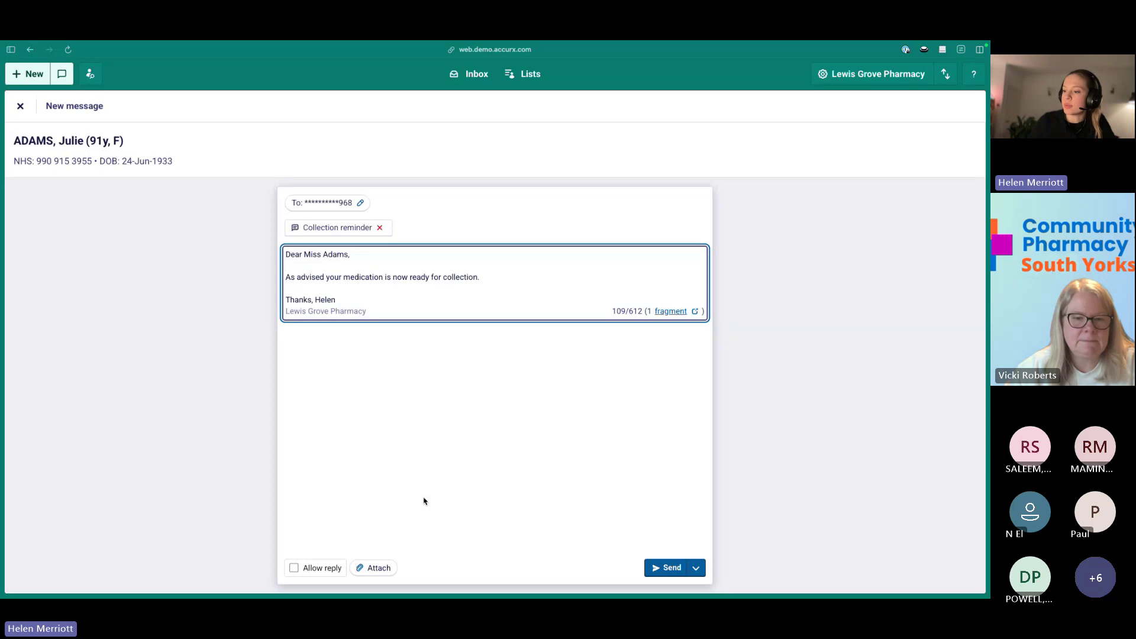
Switch patient replies on and back off, then show the Desktop file / NHS.UK advice attachment choices.
{"action": "left_click", "coordinate": [310, 568]}
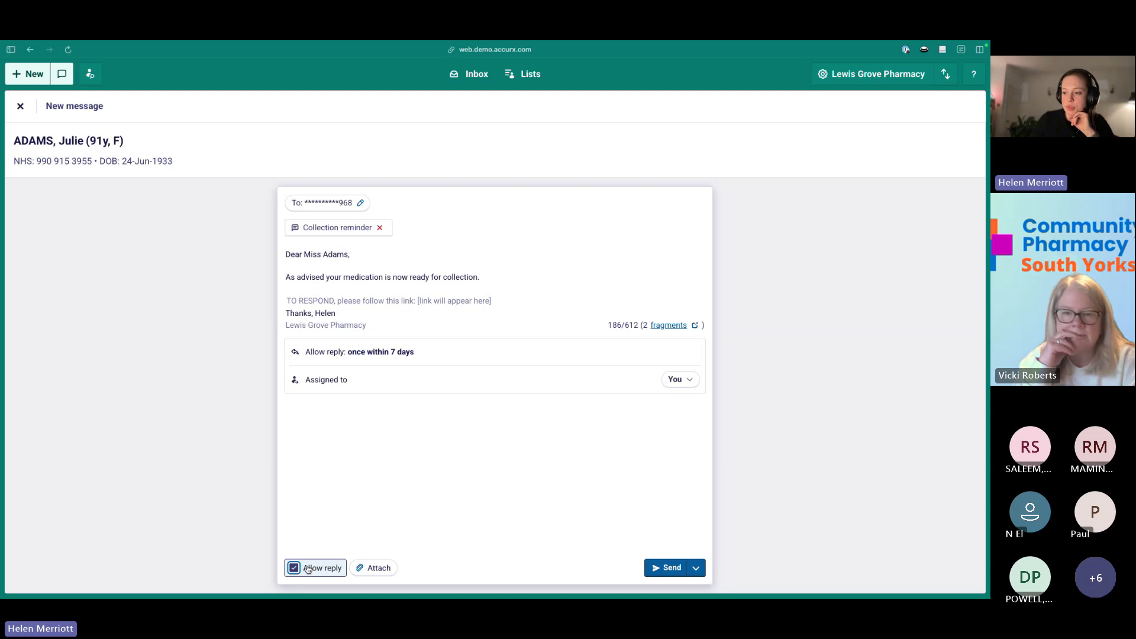
{"action": "left_click", "coordinate": [302, 570]}
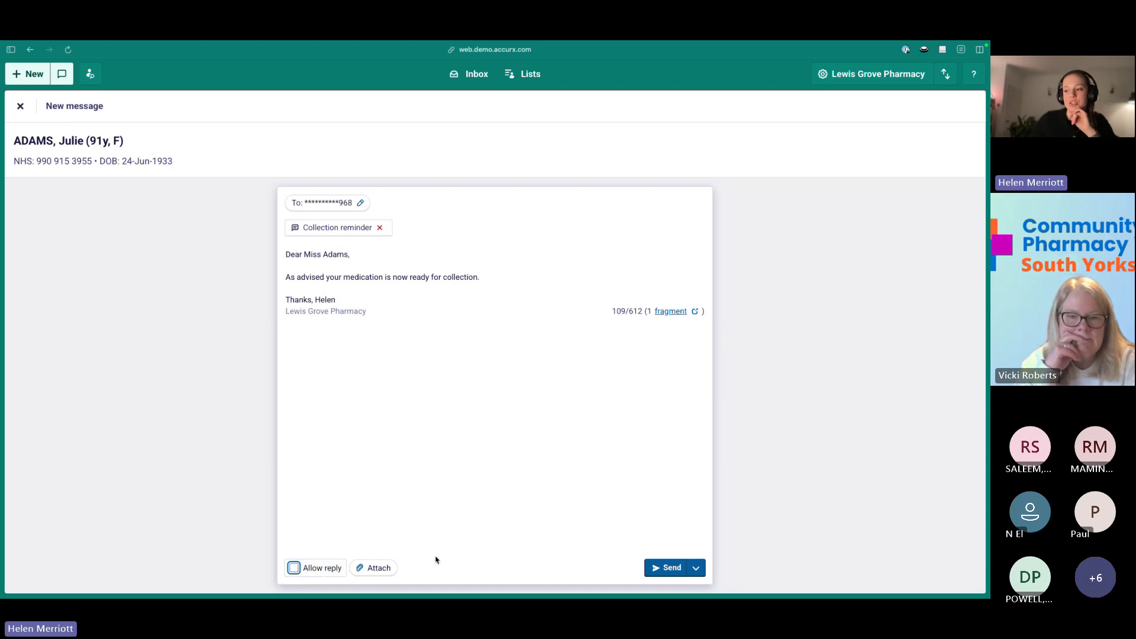
{"action": "left_click", "coordinate": [365, 569]}
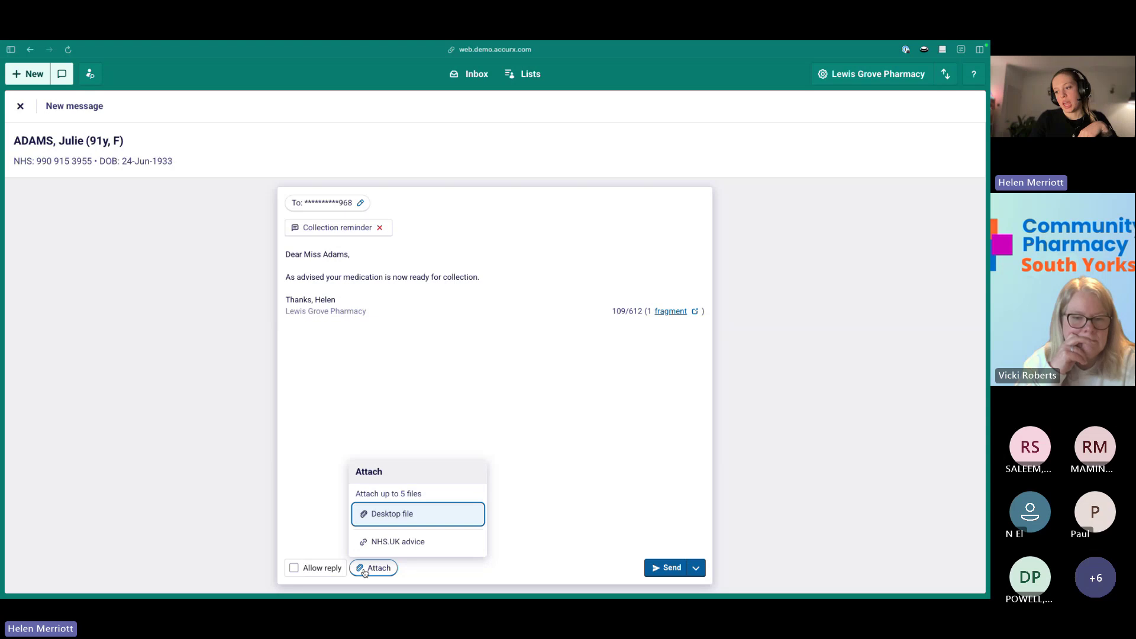
Attach the NHS.UK Acne advice link, remove it again, and show the send-timing choices.
{"action": "left_click", "coordinate": [459, 543]}
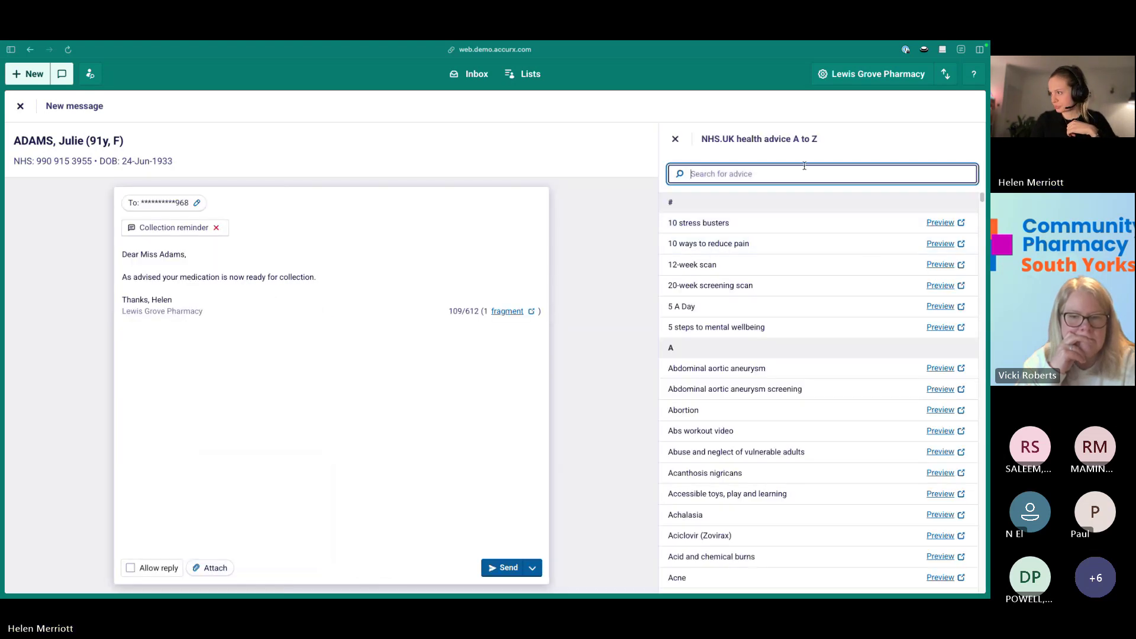
{"action": "scroll", "coordinate": [807, 273], "scroll_direction": "down", "scroll_amount": 4}
{"action": "scroll", "coordinate": [807, 272], "scroll_direction": "down", "scroll_amount": 2}
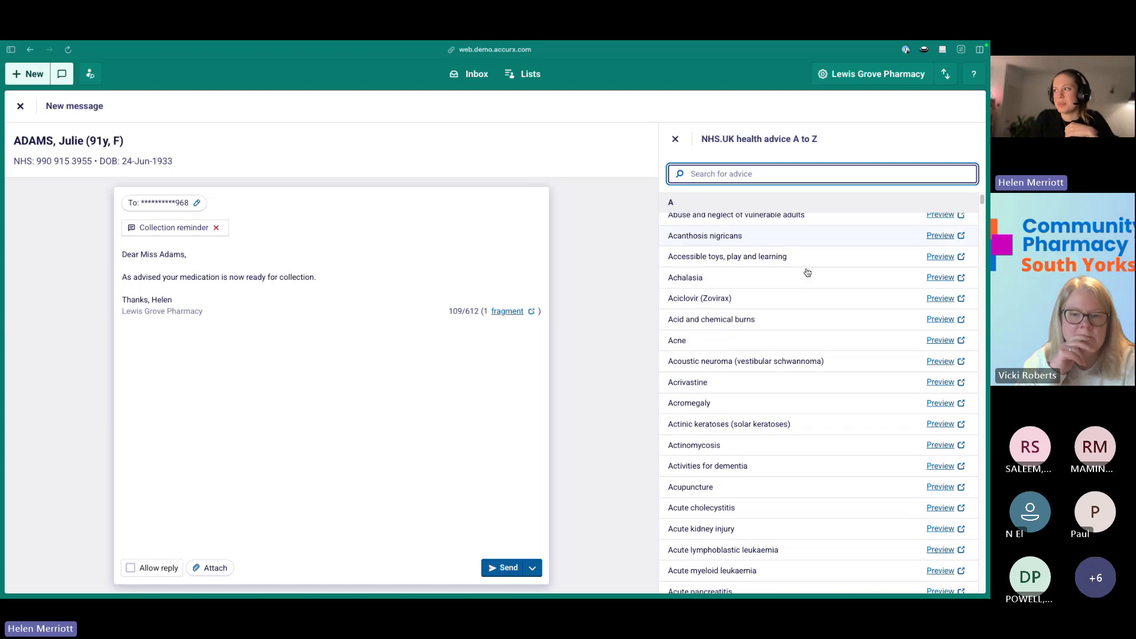
{"action": "scroll", "coordinate": [807, 273], "scroll_direction": "up", "scroll_amount": 5}
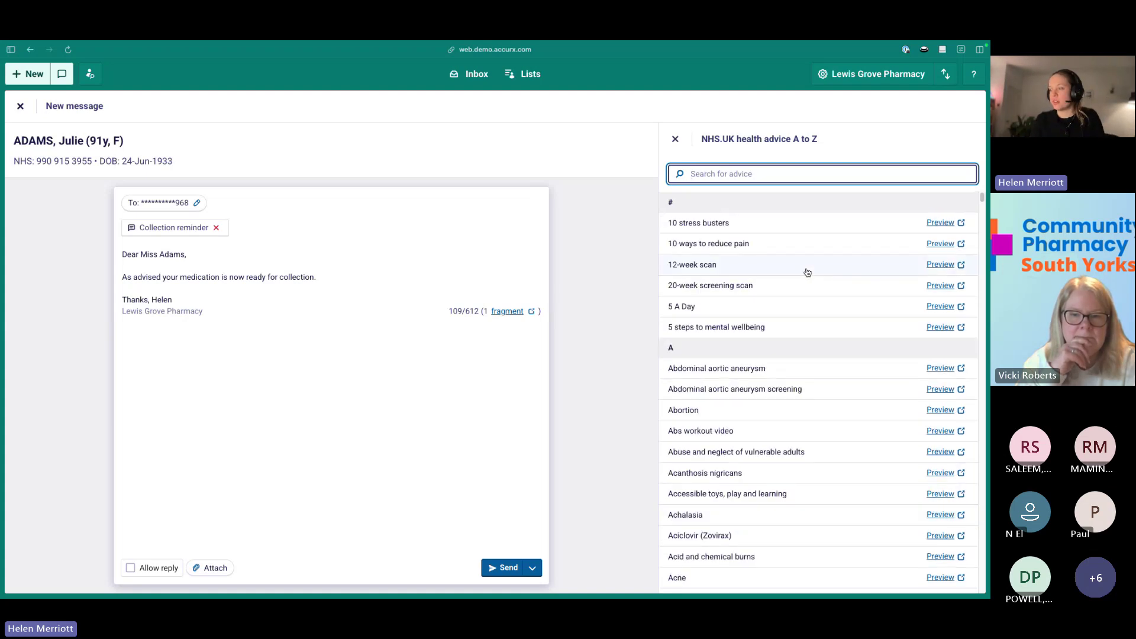
{"action": "type", "text": "acne"}
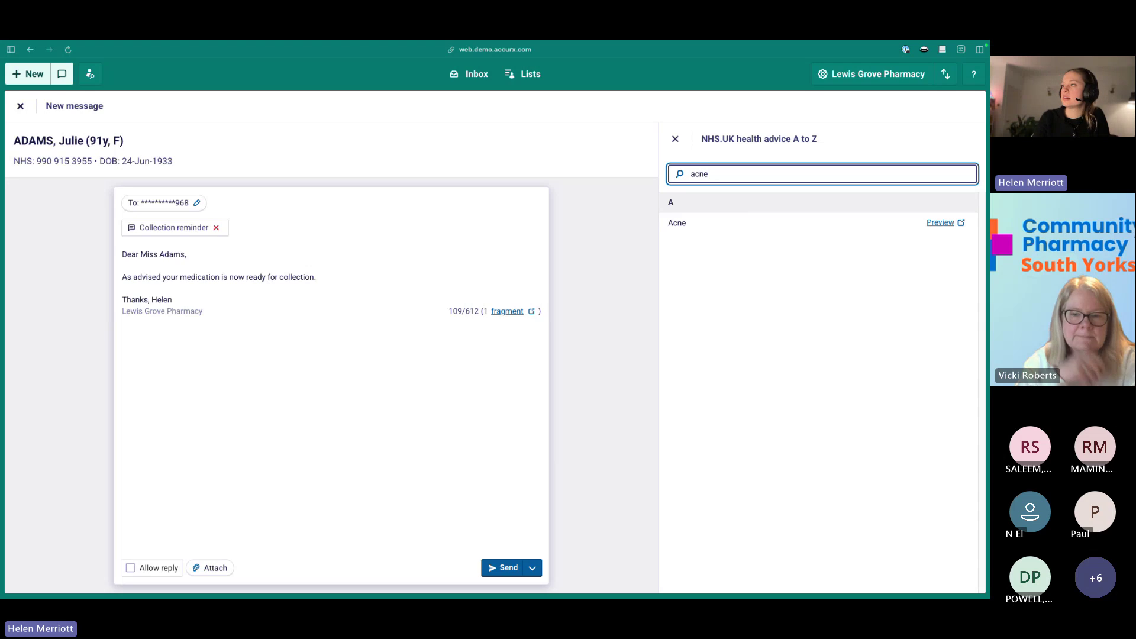
{"action": "left_click", "coordinate": [757, 222]}
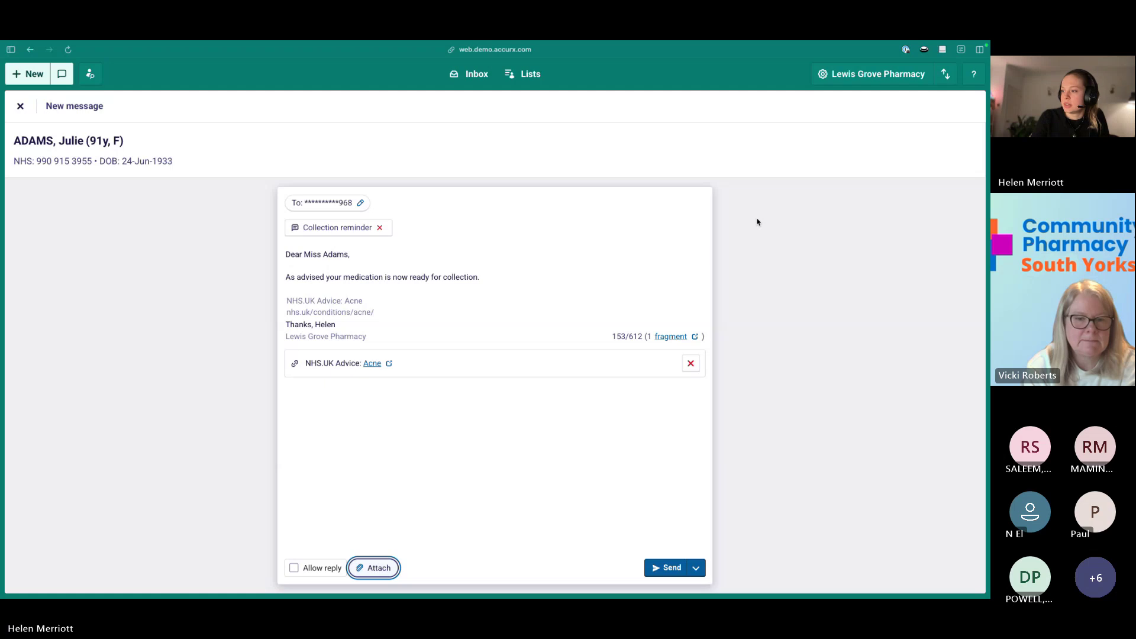
{"action": "left_click", "coordinate": [690, 364]}
{"action": "left_click", "coordinate": [697, 567]}
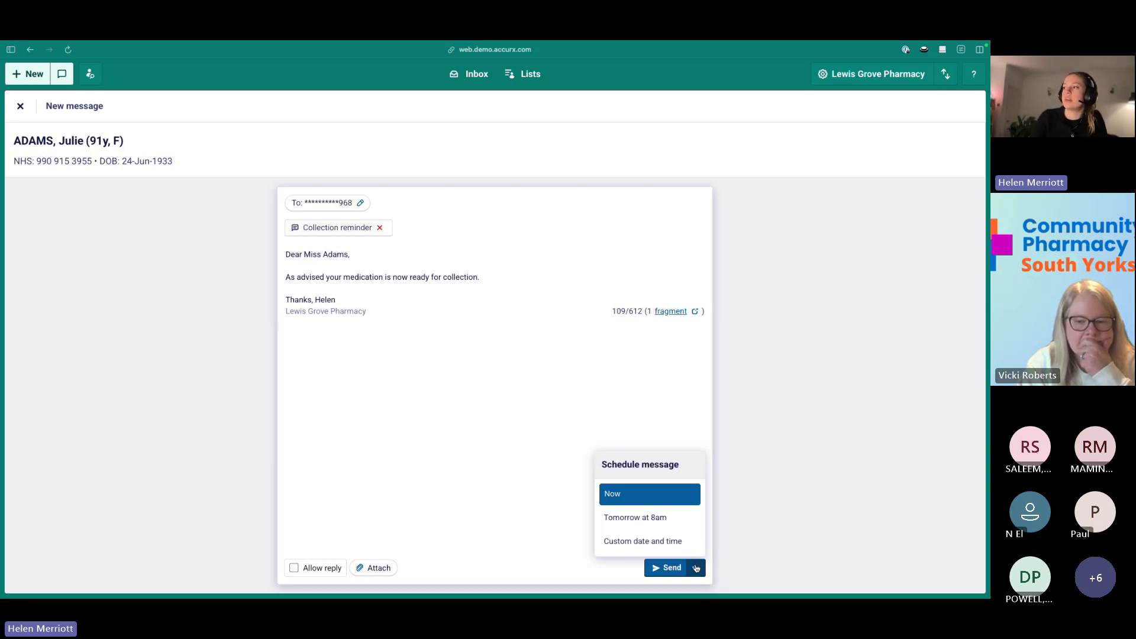
Look at Custom date and time scheduling, abandon it, and send the collection reminder now.
{"action": "left_click", "coordinate": [644, 541]}
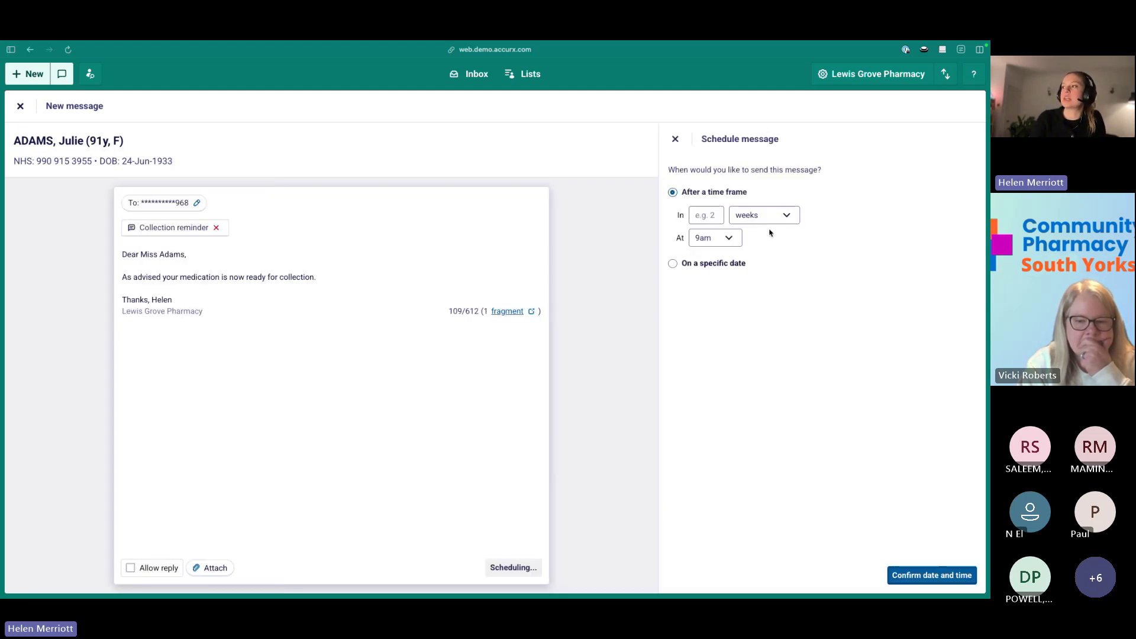
{"action": "left_click", "coordinate": [675, 142]}
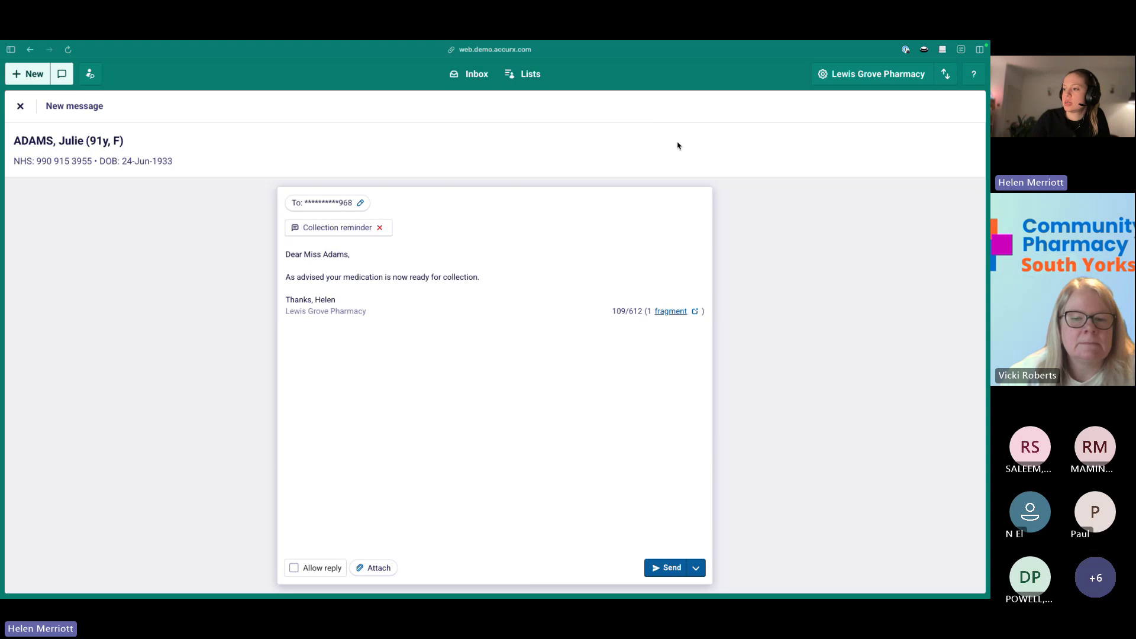
{"action": "left_click", "coordinate": [656, 564]}
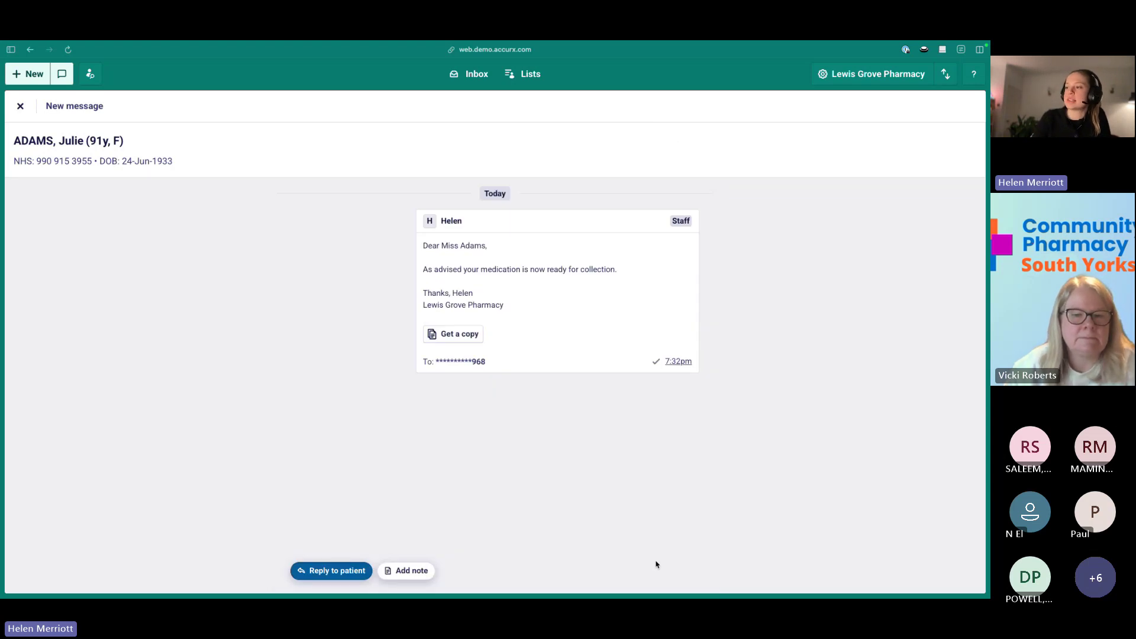
Get a copy of the sent reminder, then show the Lewis Grove Pharmacy account menu.
{"action": "left_click", "coordinate": [438, 343]}
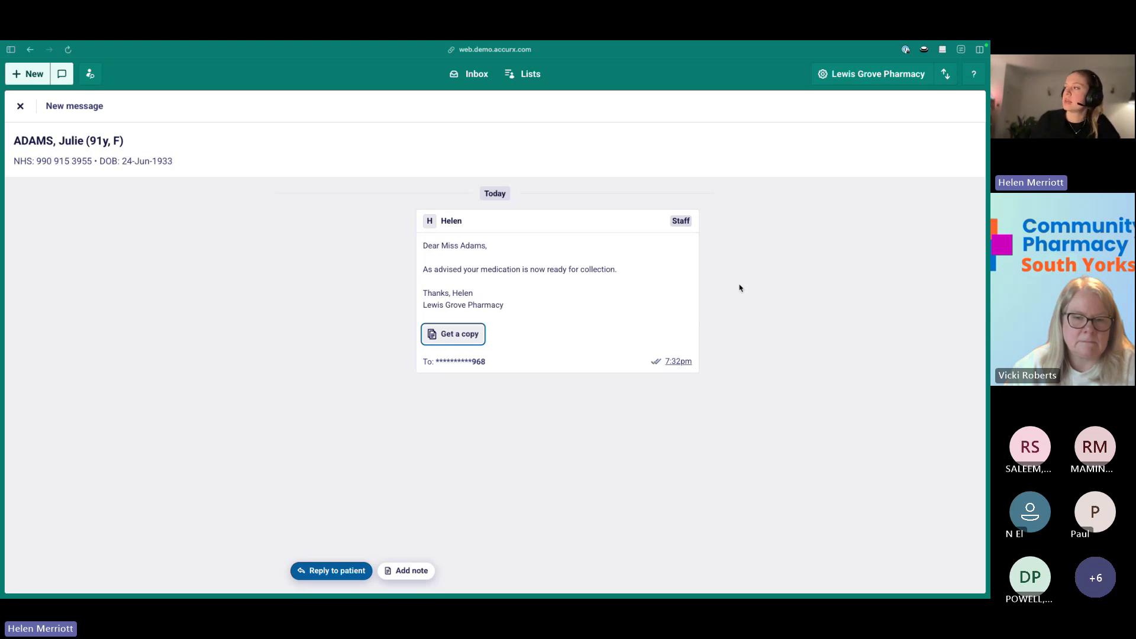
{"action": "left_click", "coordinate": [865, 80]}
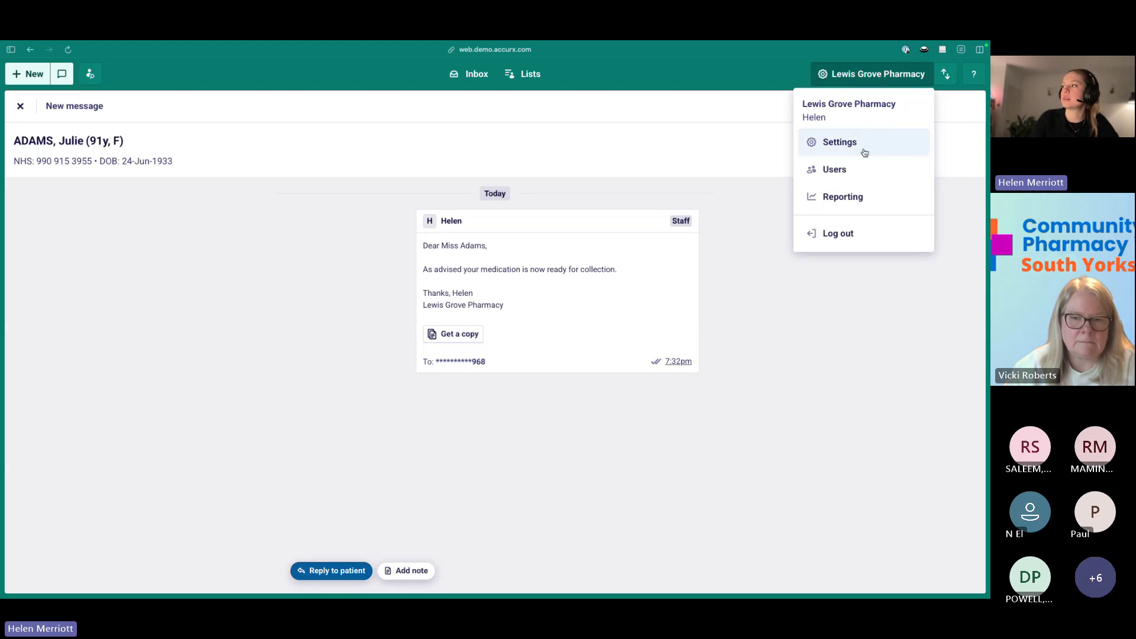
Check the Workspace Users list and Templates in settings, then go back to the Inbox.
{"action": "left_click", "coordinate": [862, 152]}
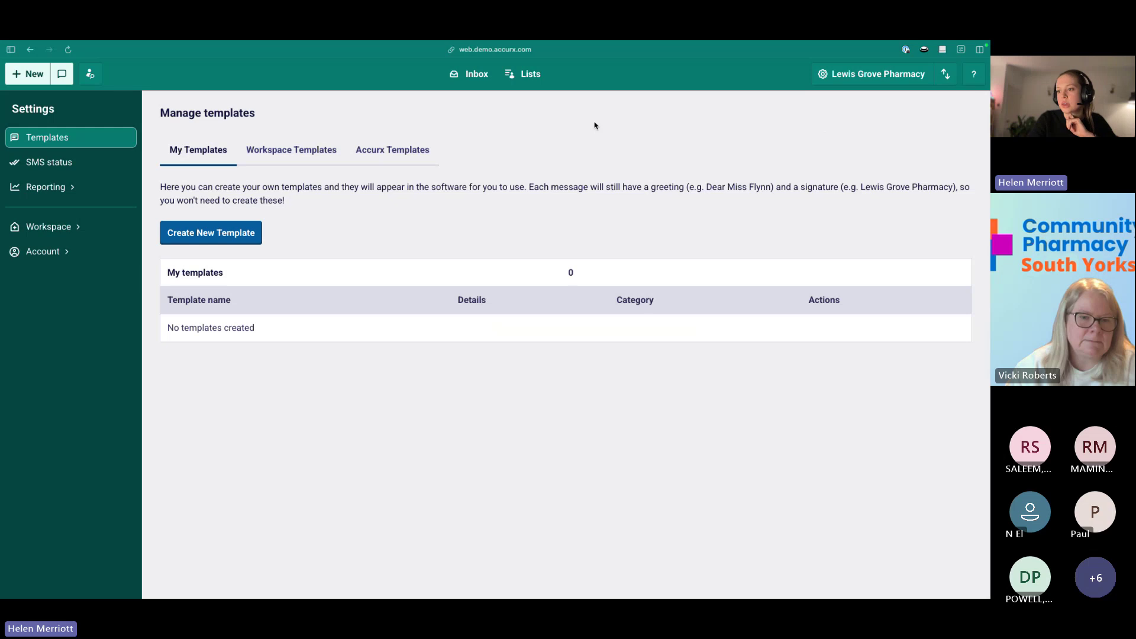
{"action": "left_click", "coordinate": [49, 227]}
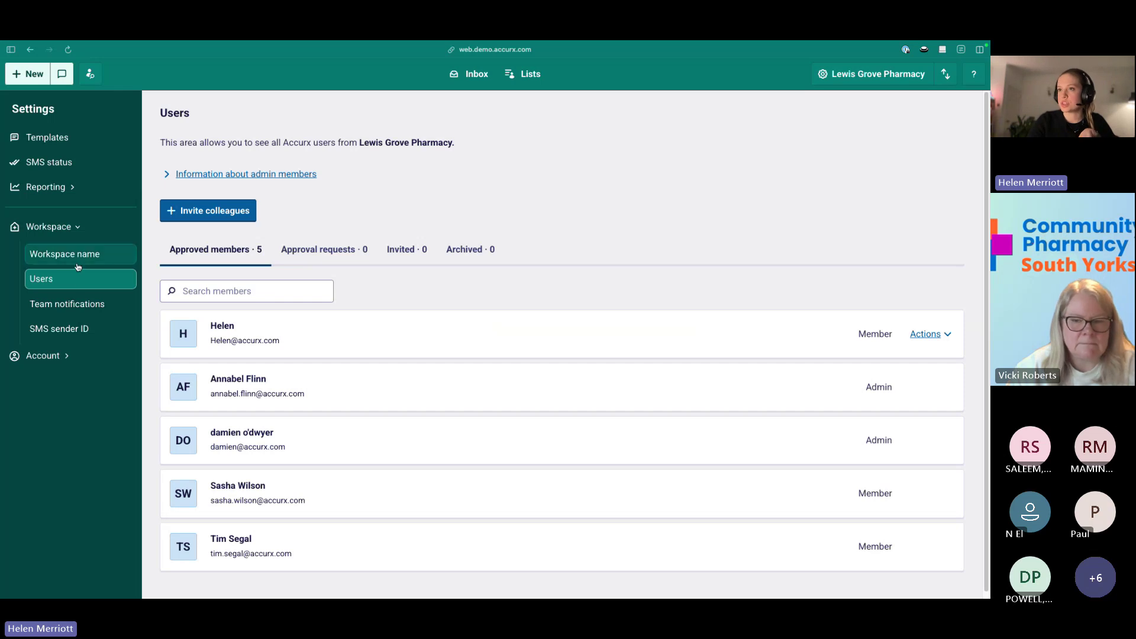
{"action": "left_click", "coordinate": [92, 140]}
{"action": "left_click", "coordinate": [470, 74]}
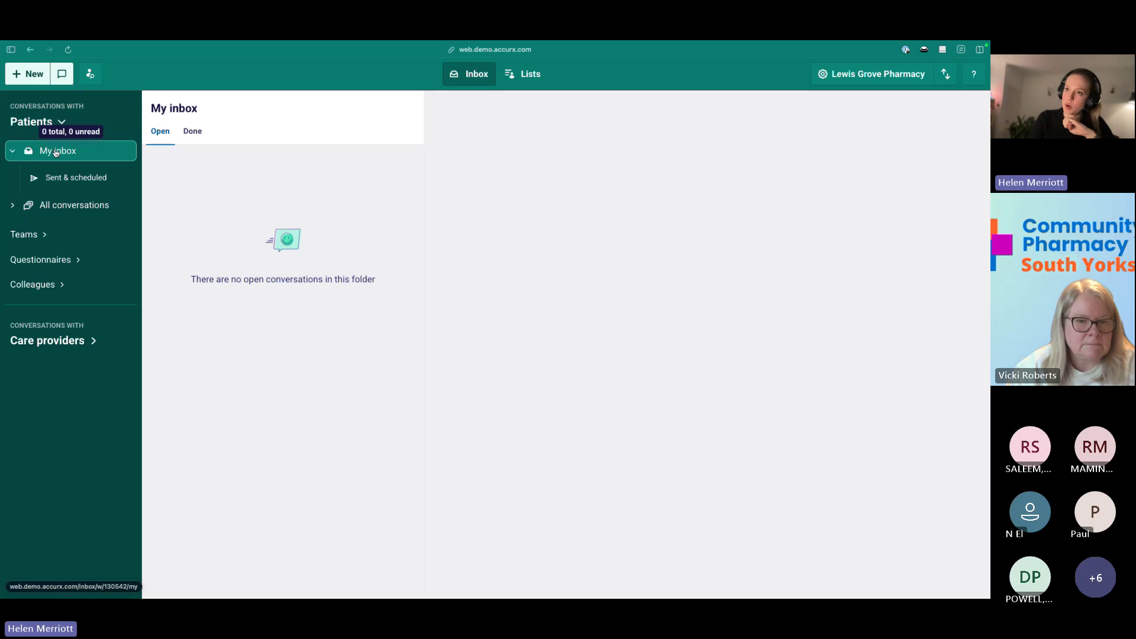
Read the GP practice conversation, then start a new message to the recent patient with template search.
{"action": "left_click", "coordinate": [81, 205]}
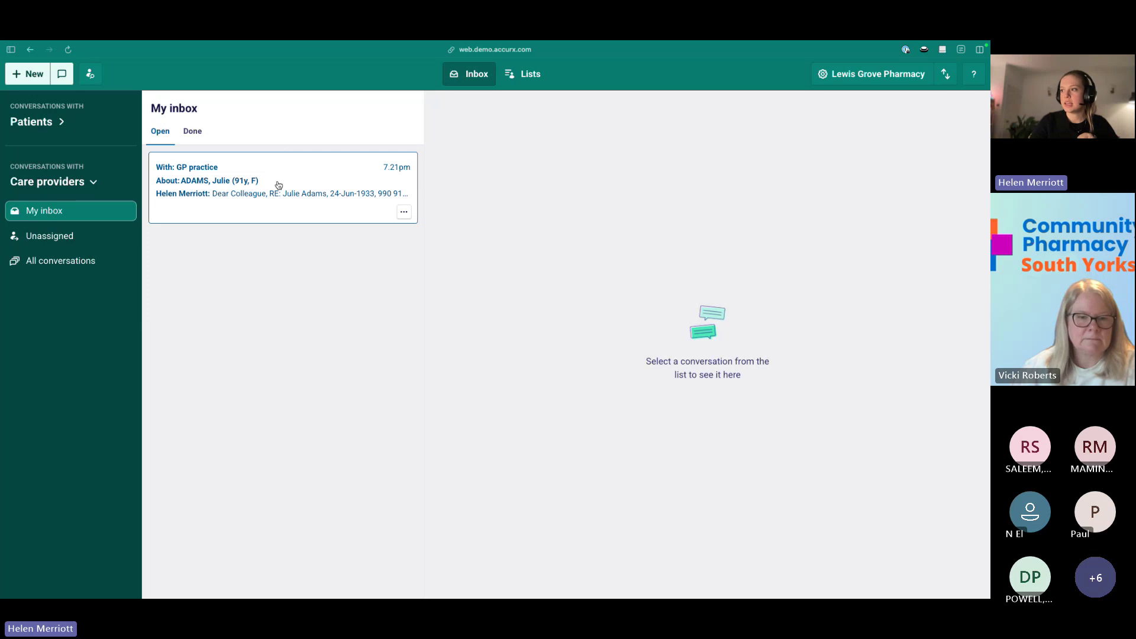
{"action": "left_click", "coordinate": [279, 183]}
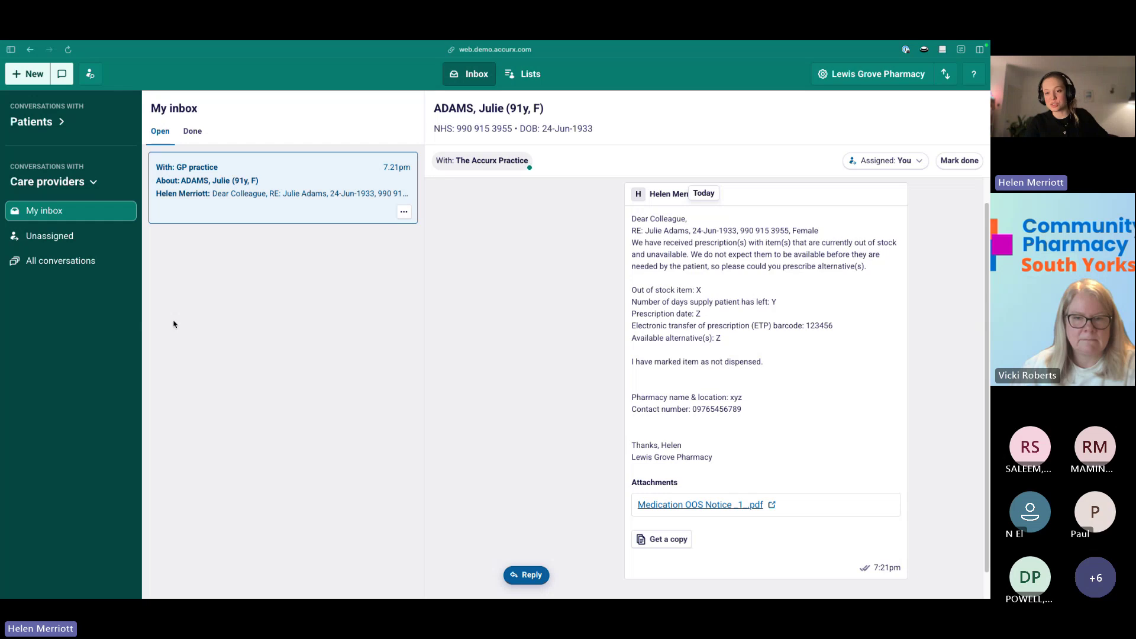
{"action": "mouse_move", "coordinate": [1, 326]}
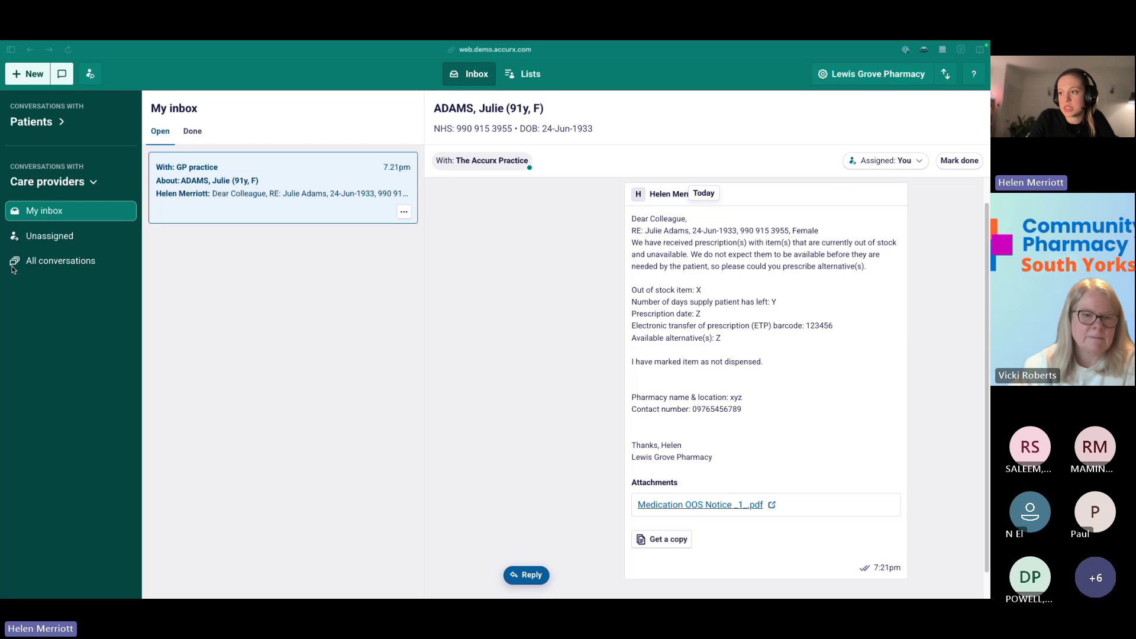
{"action": "left_click", "coordinate": [61, 74]}
{"action": "left_click", "coordinate": [474, 321]}
{"action": "left_click", "coordinate": [368, 226]}
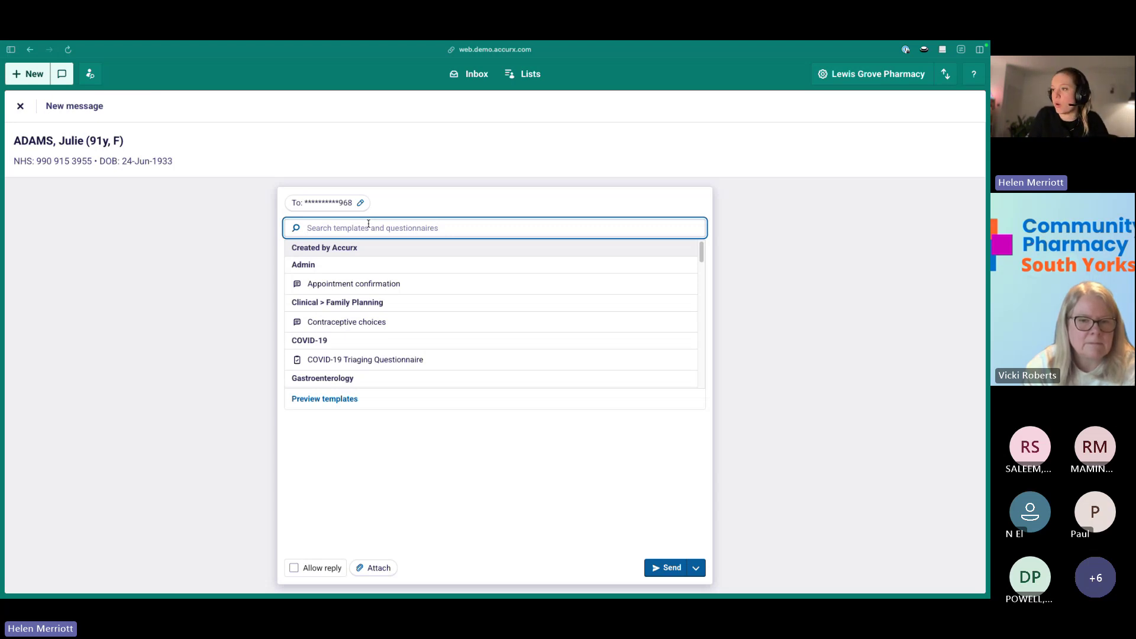
Search templates for 'pharmacy', then 'smoking', and insert the Smoking Questionnaire.
{"action": "type", "text": "pharmay"}
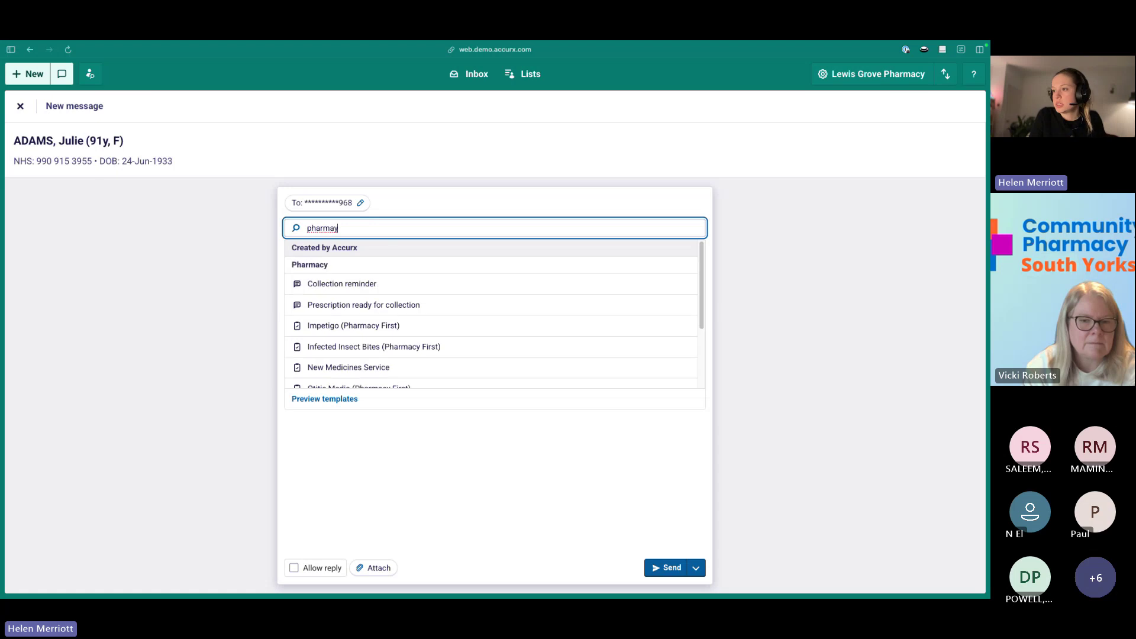
{"action": "key", "text": "BackSpace"}
{"action": "type", "text": "cy"}
{"action": "scroll", "coordinate": [456, 281], "scroll_direction": "down", "scroll_amount": 3}
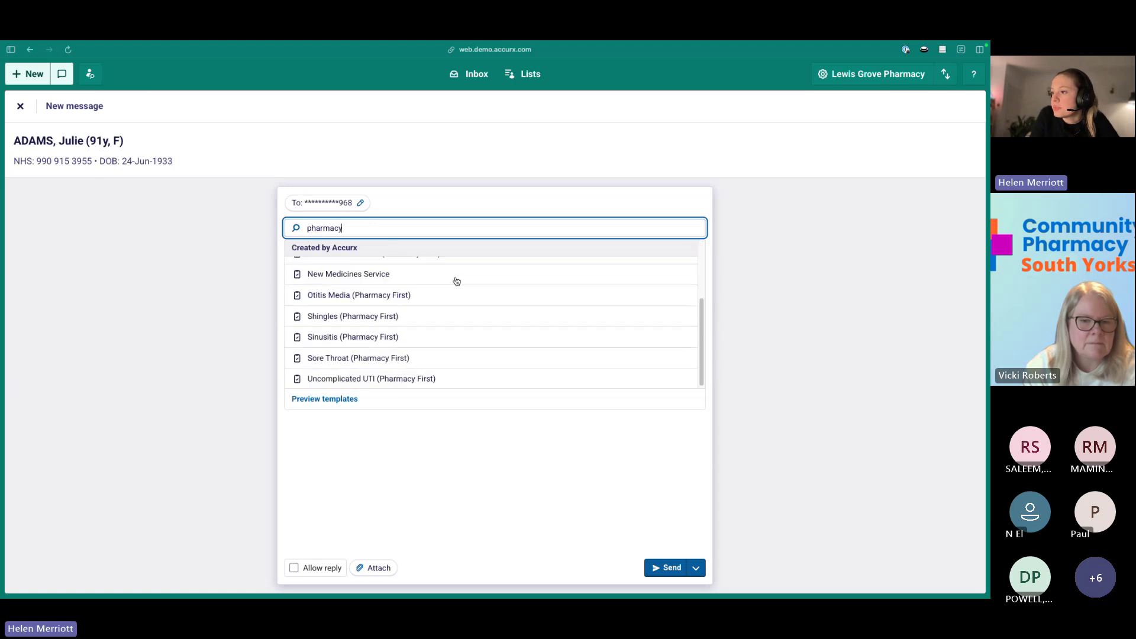
{"action": "scroll", "coordinate": [455, 325], "scroll_direction": "up", "scroll_amount": 3}
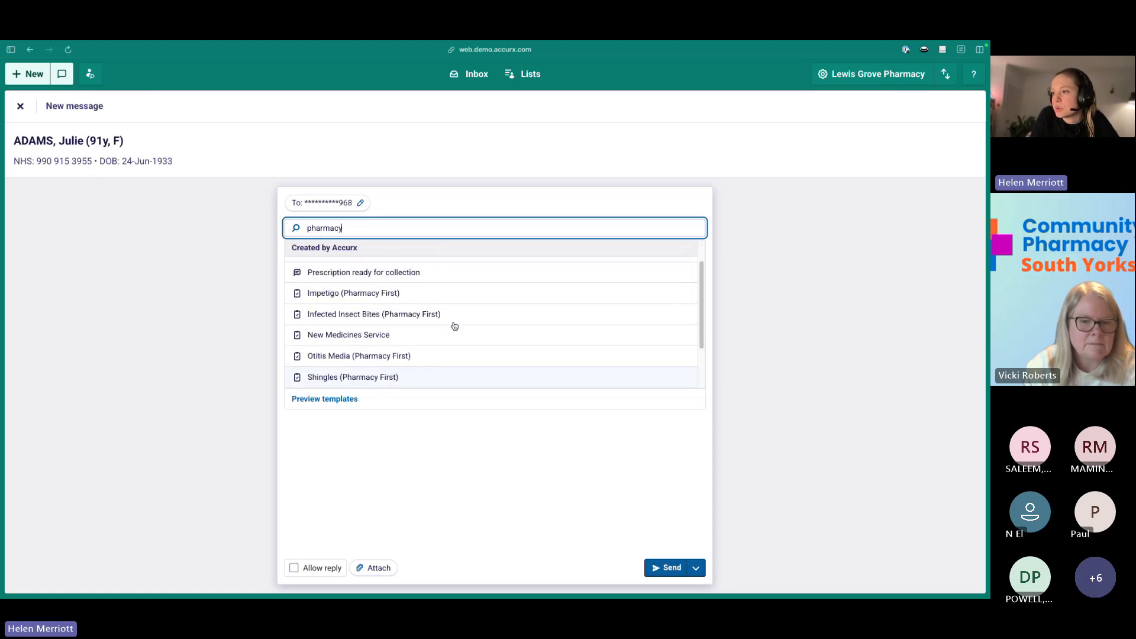
{"action": "scroll", "coordinate": [455, 326], "scroll_direction": "up", "scroll_amount": 2}
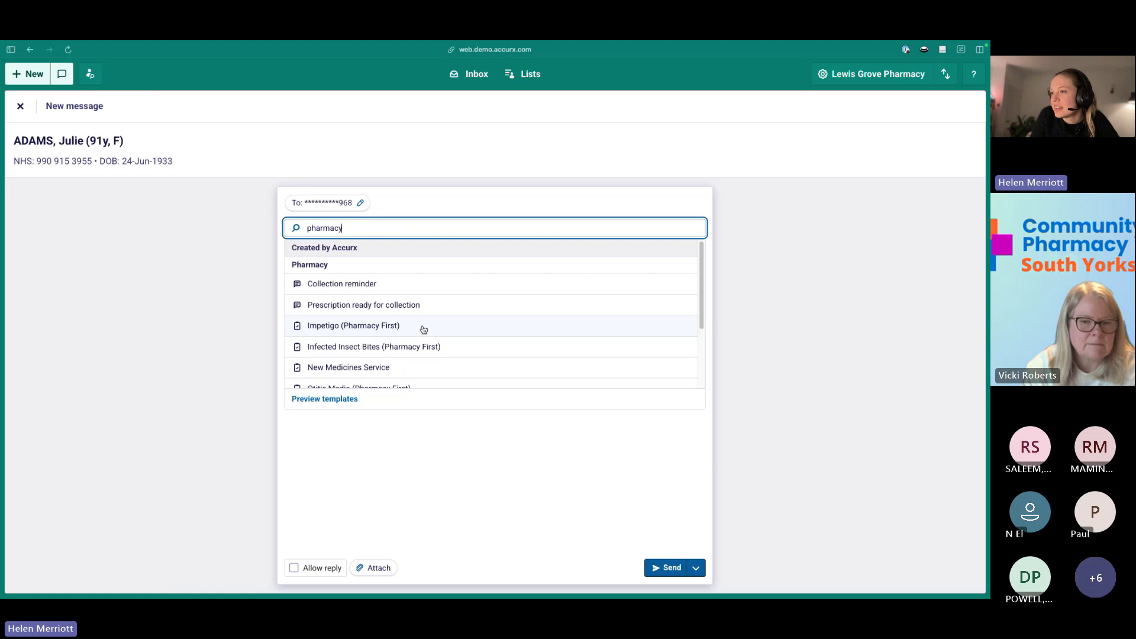
{"action": "key", "text": "BackSpace"}
{"action": "key", "text": "BackSpace"}
{"action": "key", "text": "BackSpace"}
{"action": "key", "text": "BackSpace"}
{"action": "key", "text": "BackSpace"}
{"action": "key", "text": "BackSpace"}
{"action": "key", "text": "BackSpace"}
{"action": "key", "text": "BackSpace"}
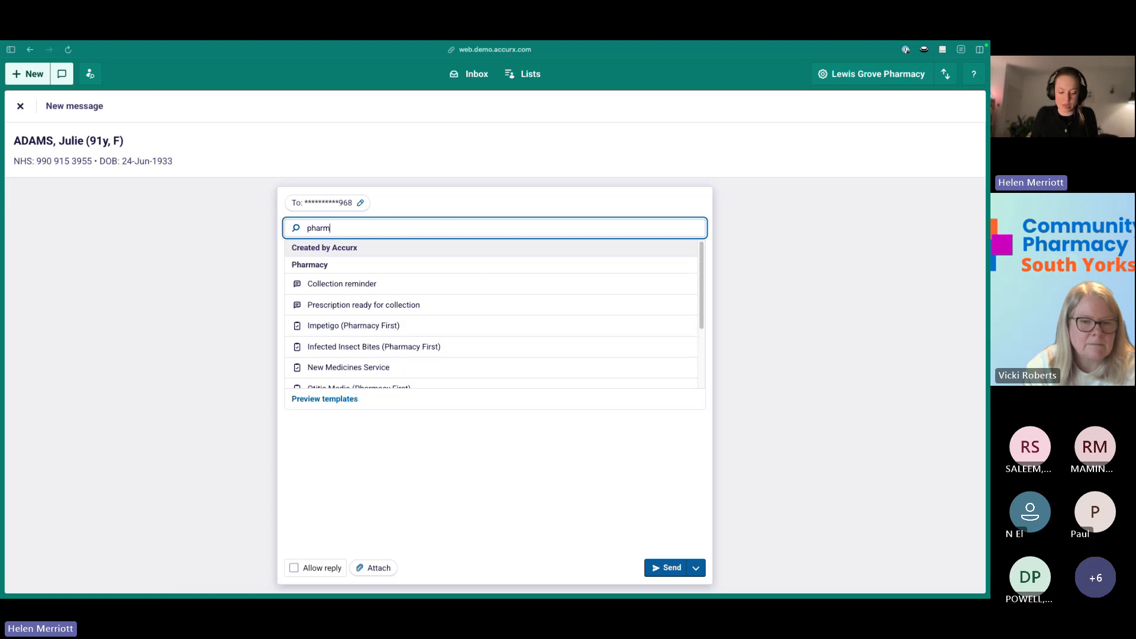
{"action": "type", "text": "smoking"}
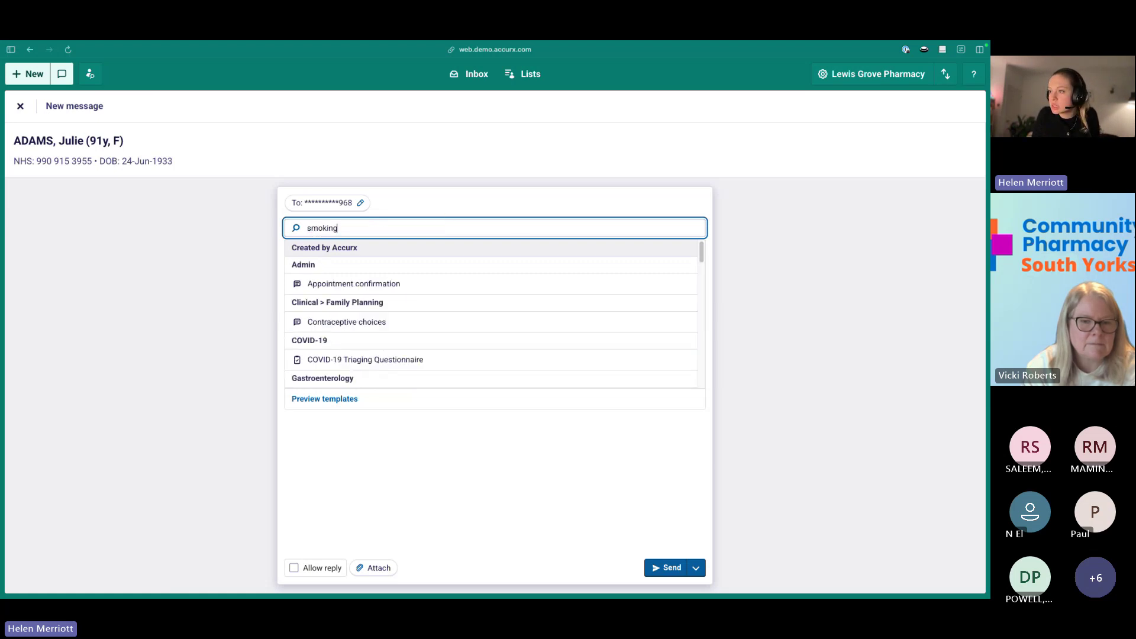
{"action": "left_click", "coordinate": [548, 279]}
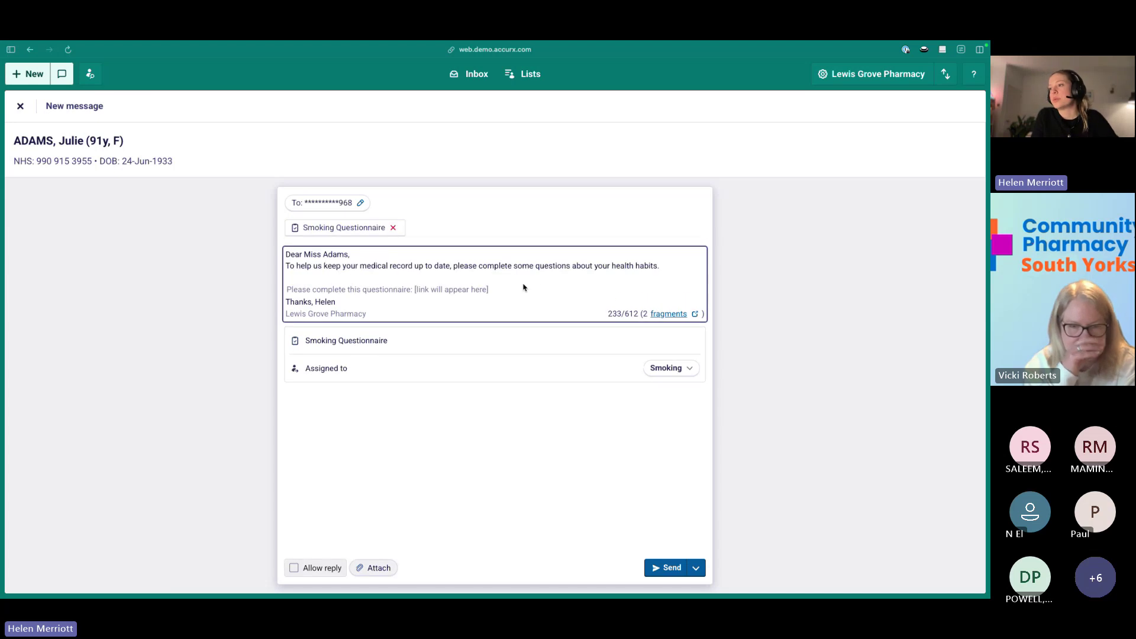
Add a blank line after the greeting, keep the patient's existing mobile number, and send.
{"action": "left_click", "coordinate": [422, 258]}
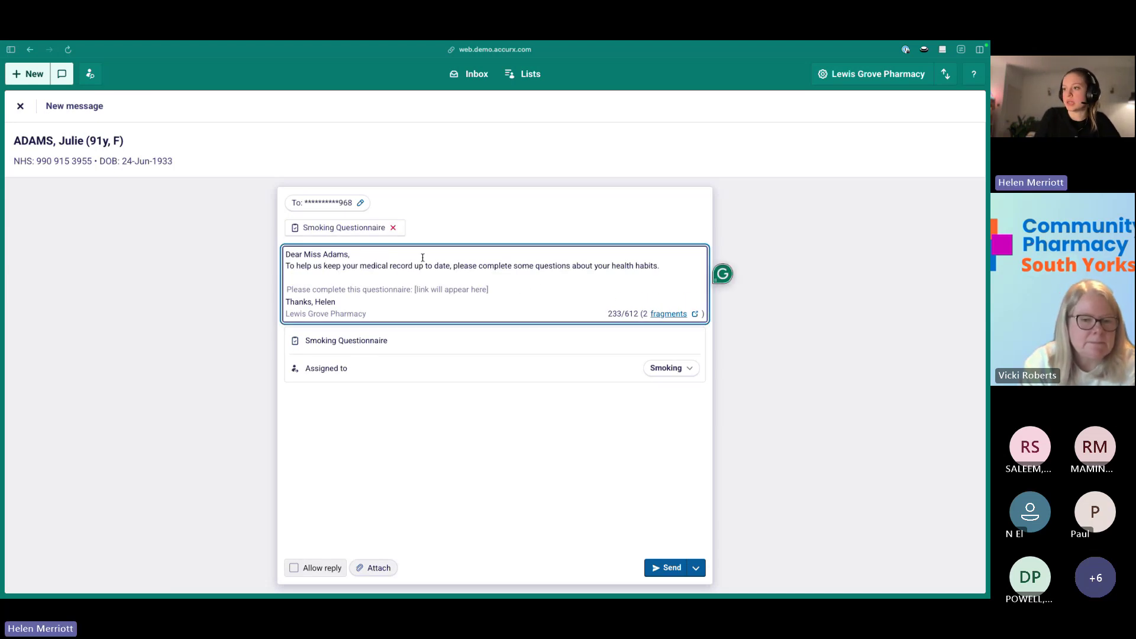
{"action": "key", "text": "Return"}
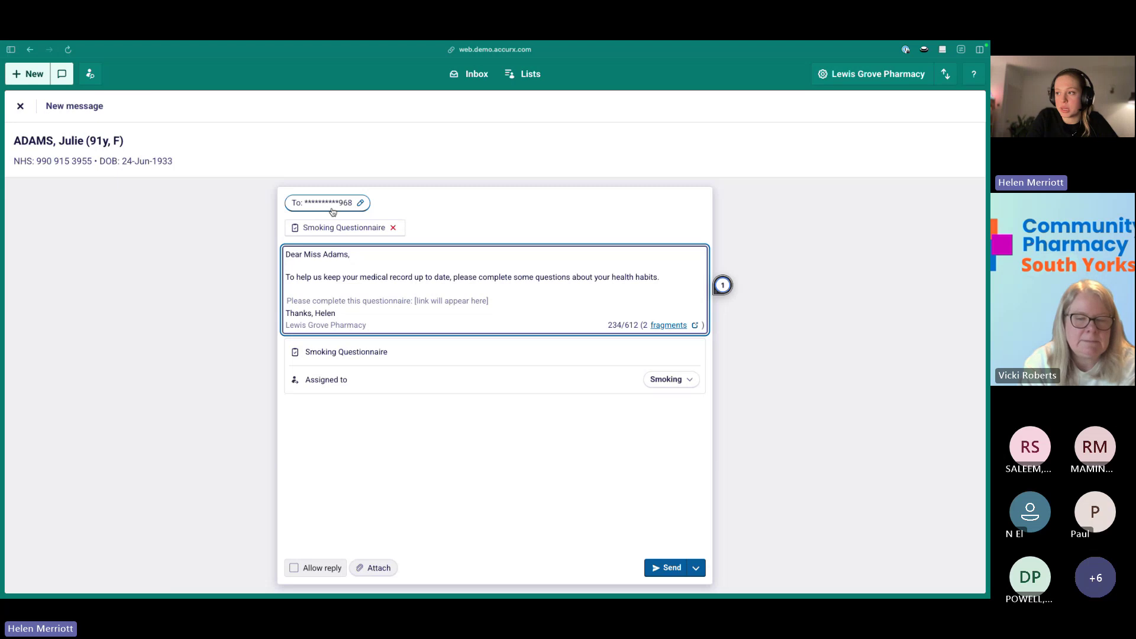
{"action": "left_click", "coordinate": [332, 204]}
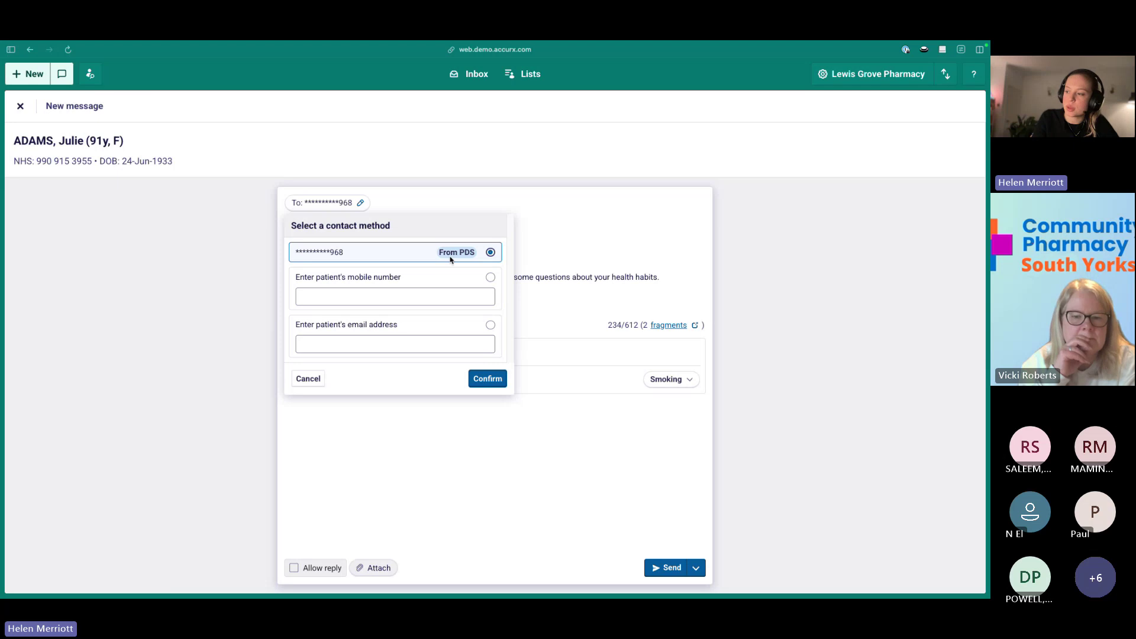
{"action": "left_click", "coordinate": [493, 382]}
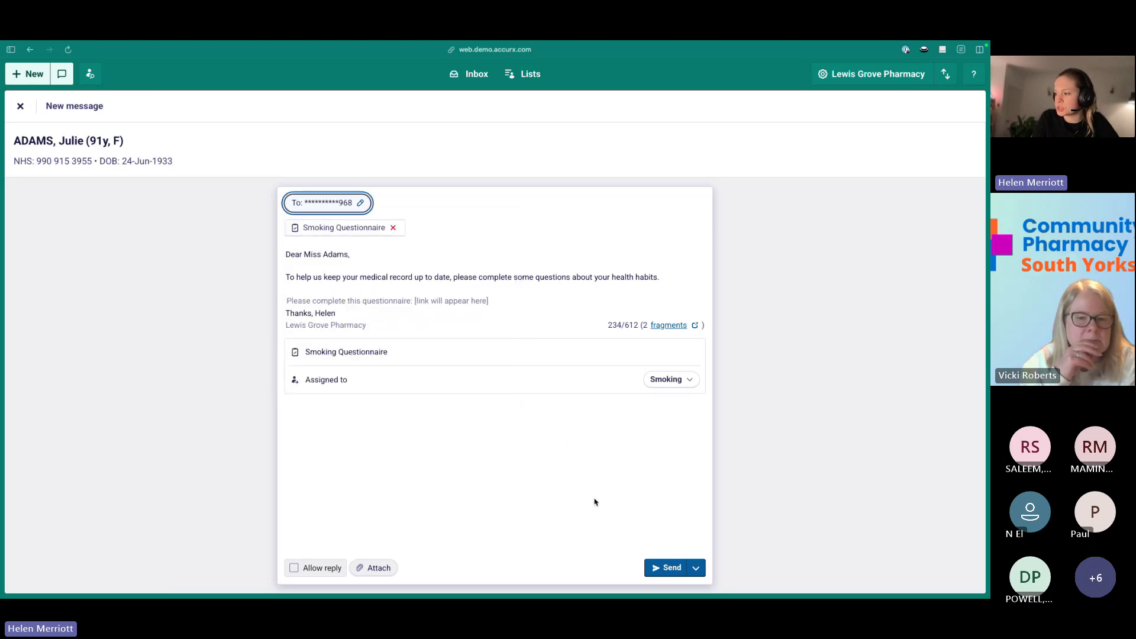
{"action": "left_click", "coordinate": [665, 570]}
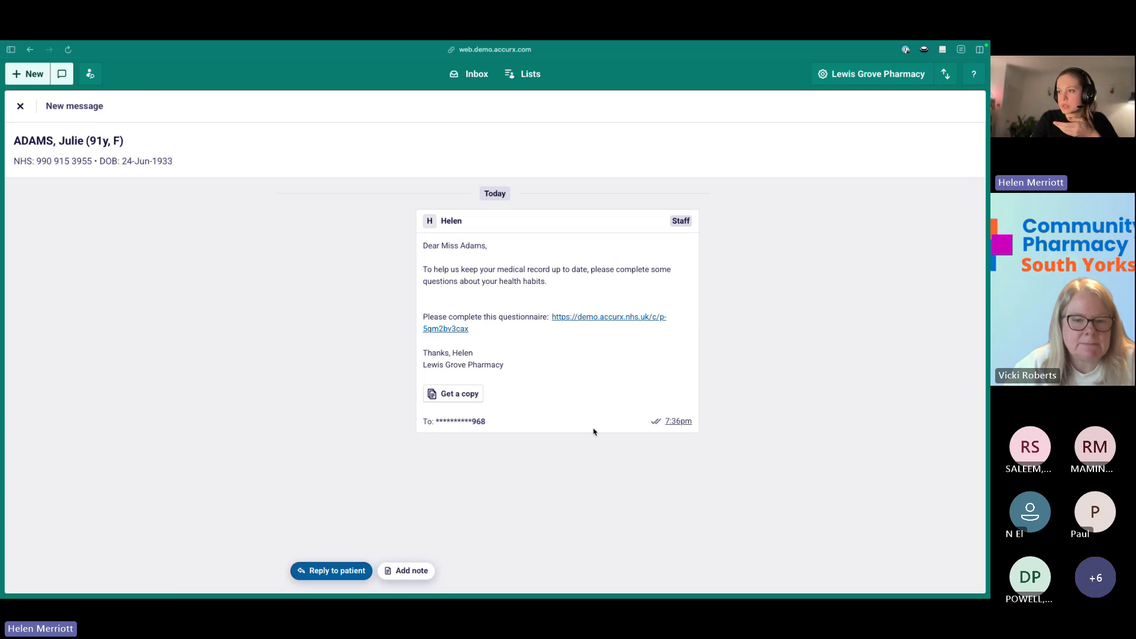
Open the questionnaire link in the patient portal and reach the identity confirmation page.
{"action": "left_click", "coordinate": [445, 329]}
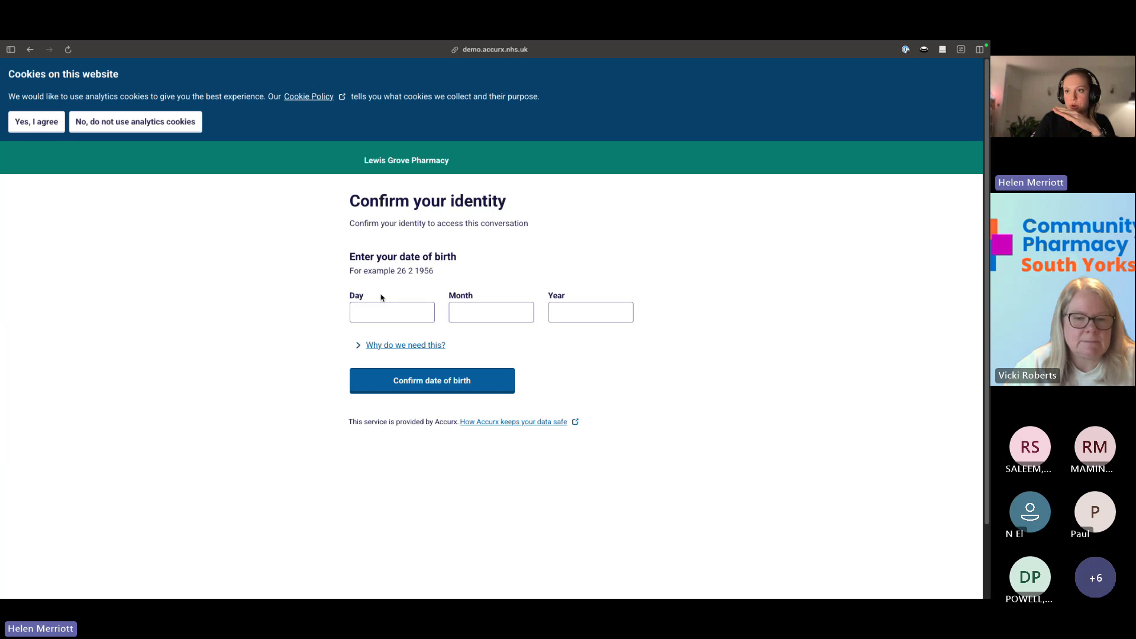
{"action": "mouse_move", "coordinate": [55, 303]}
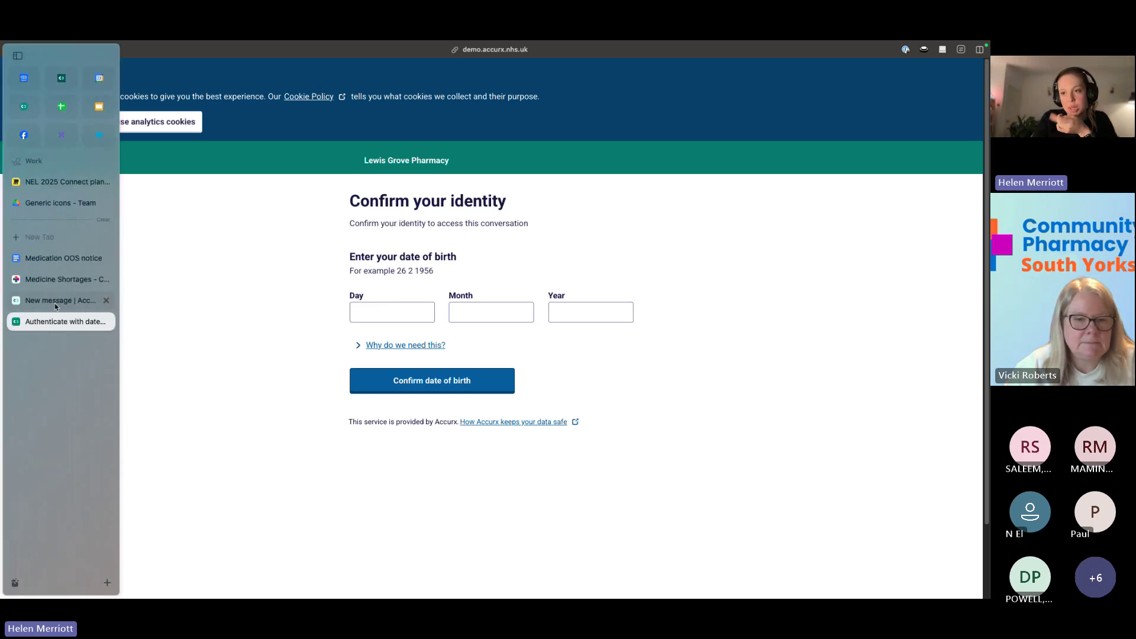
{"action": "left_click", "coordinate": [54, 302]}
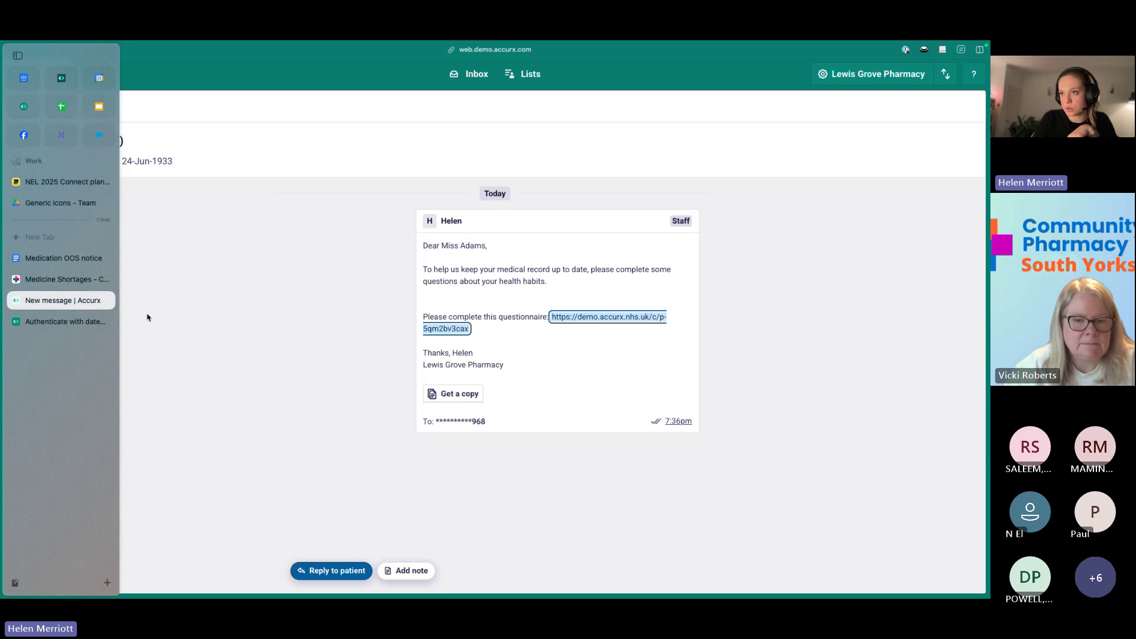
{"action": "left_click", "coordinate": [57, 320]}
Enter the patient's date of birth as day, month and year and confirm it.
{"action": "left_click", "coordinate": [409, 310]}
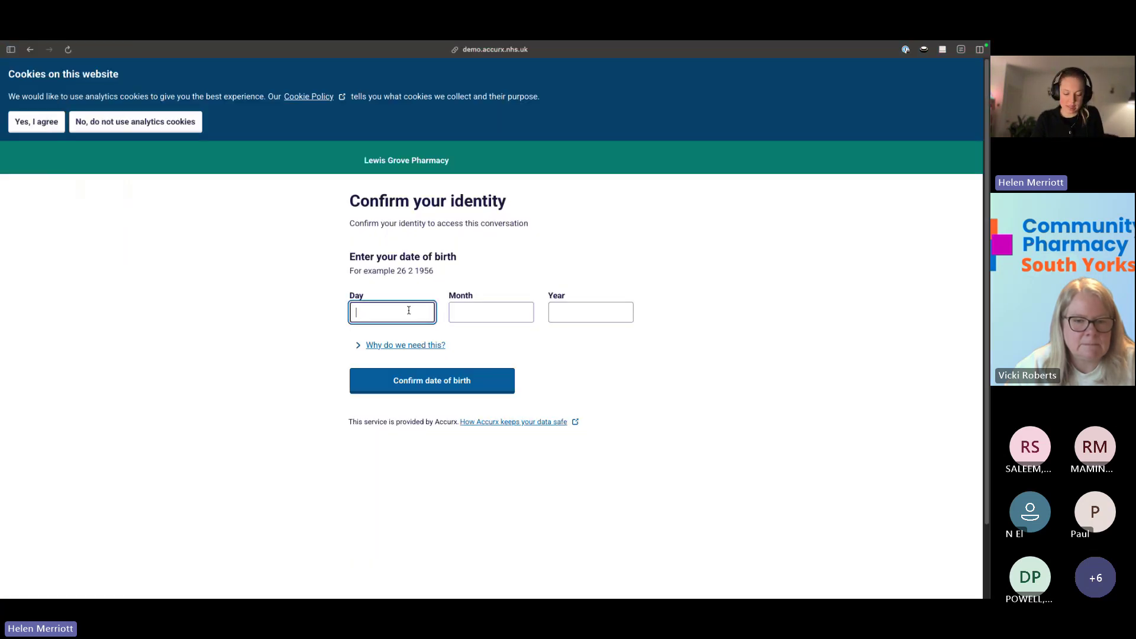
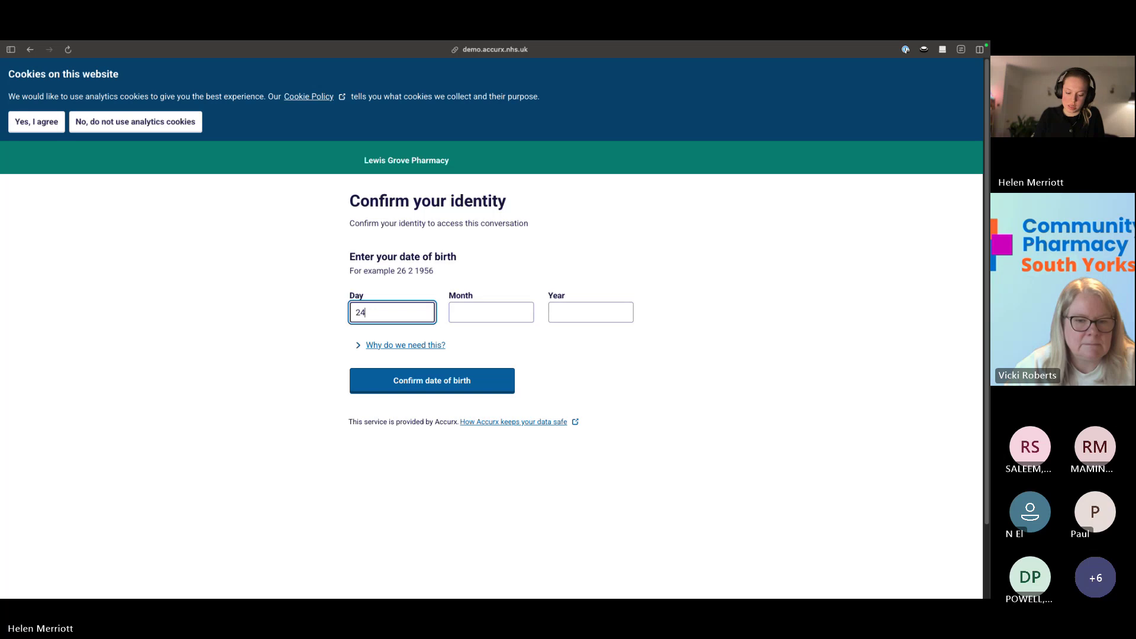
{"action": "key", "text": "Tab"}
{"action": "key", "text": "Tab"}
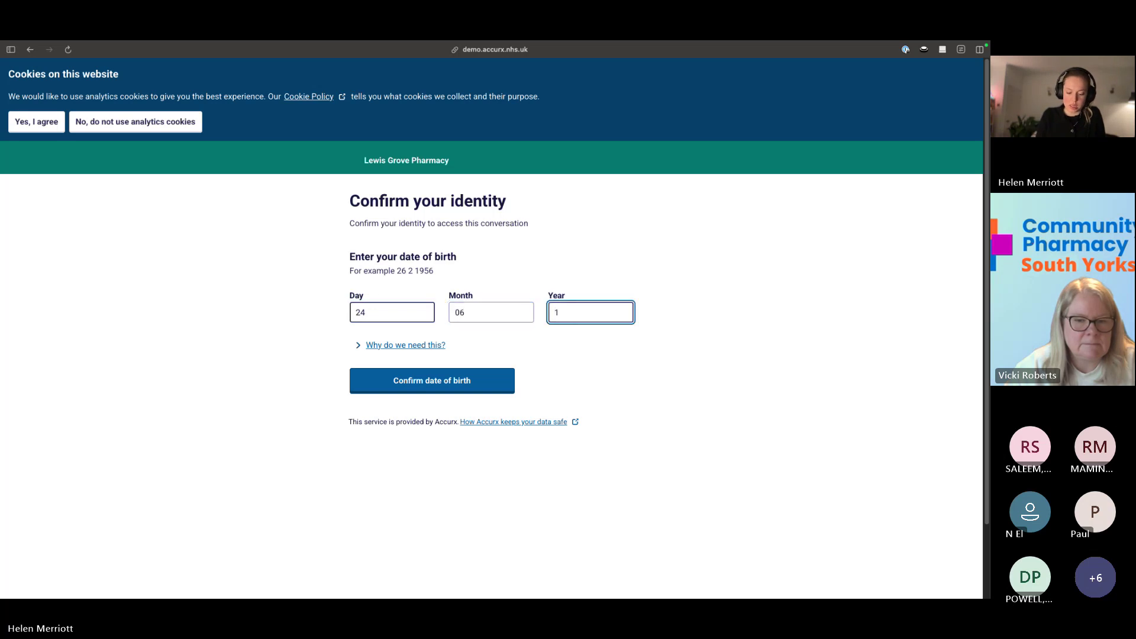
{"action": "left_click", "coordinate": [395, 380]}
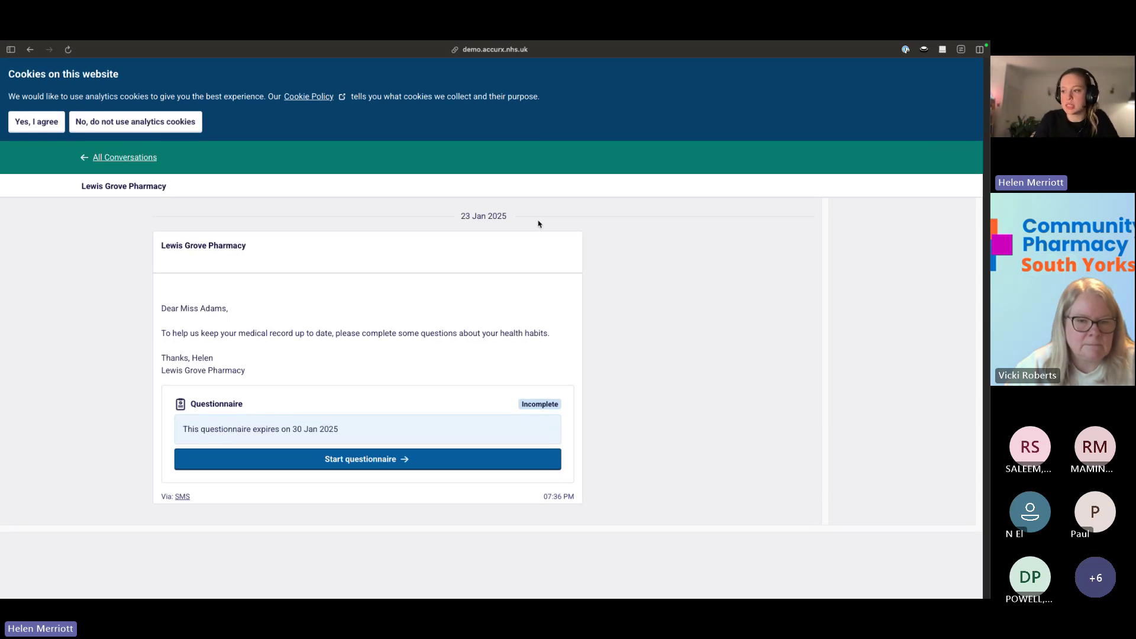
Start the questionnaire and answer Never smoked, after briefly trying Current smoker, reaching the review page.
{"action": "left_click", "coordinate": [379, 458]}
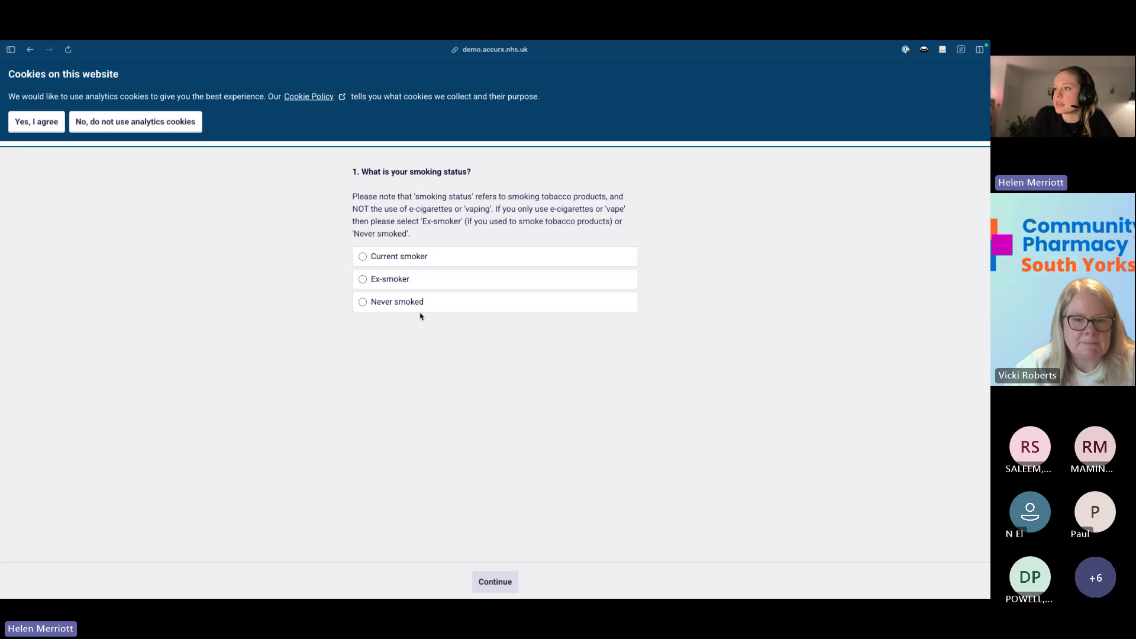
{"action": "left_click", "coordinate": [384, 303]}
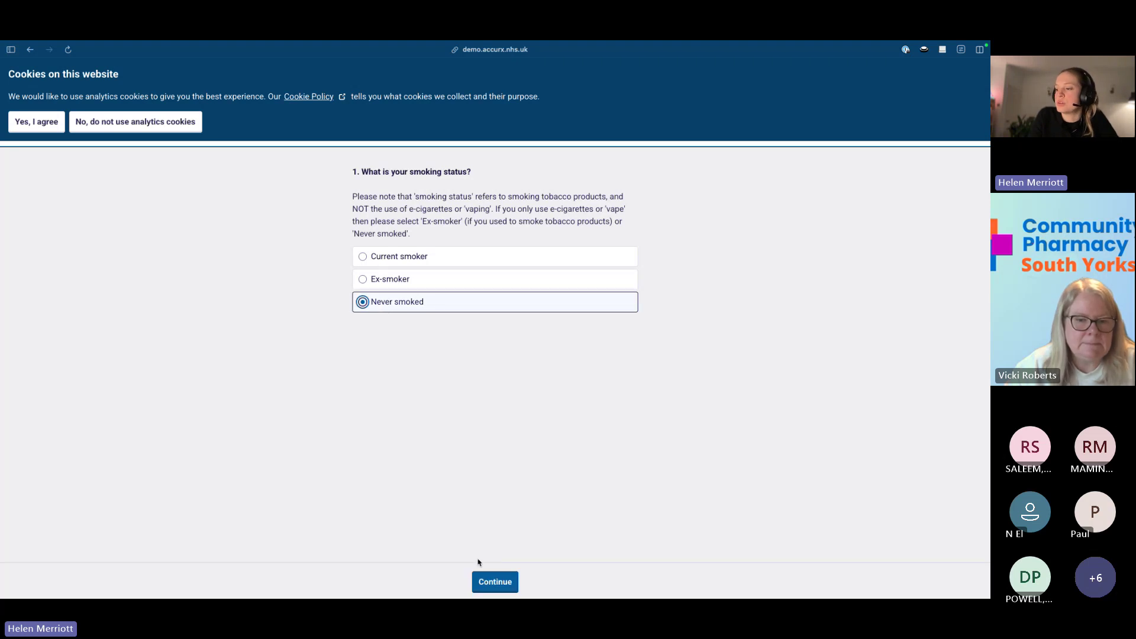
{"action": "left_click", "coordinate": [487, 585]}
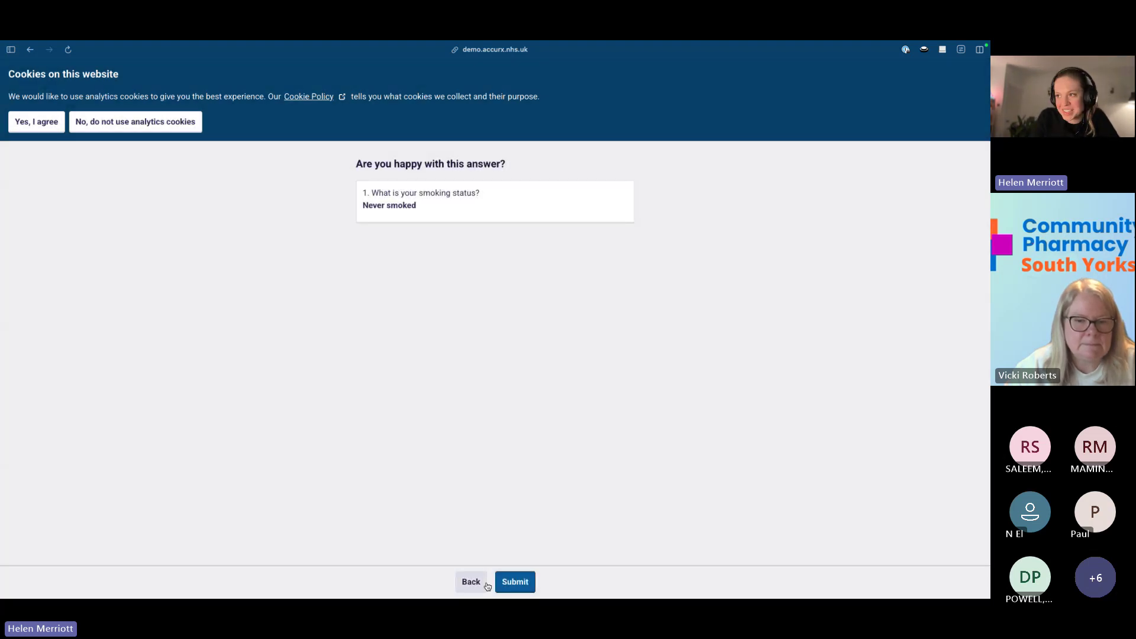
{"action": "left_click", "coordinate": [486, 583]}
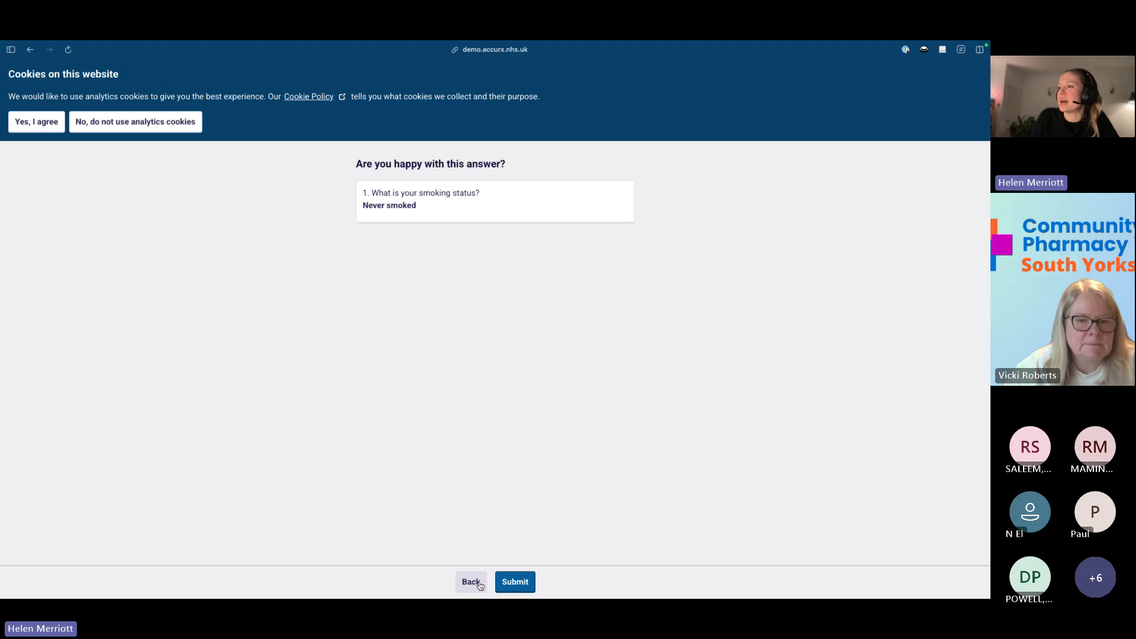
{"action": "left_click", "coordinate": [391, 258]}
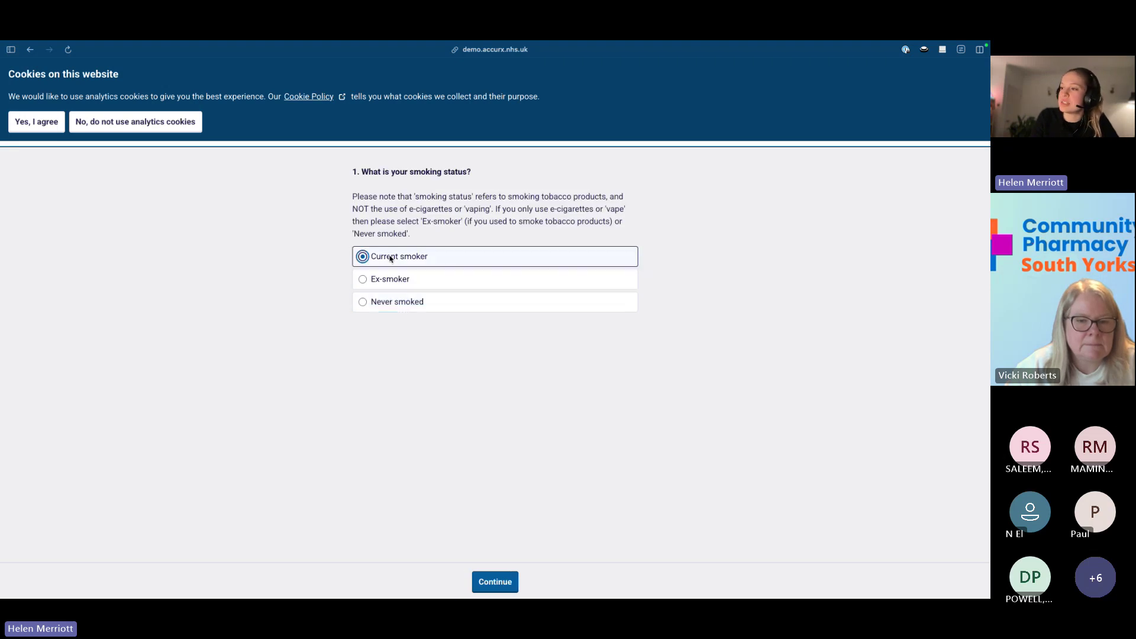
{"action": "left_click", "coordinate": [502, 585]}
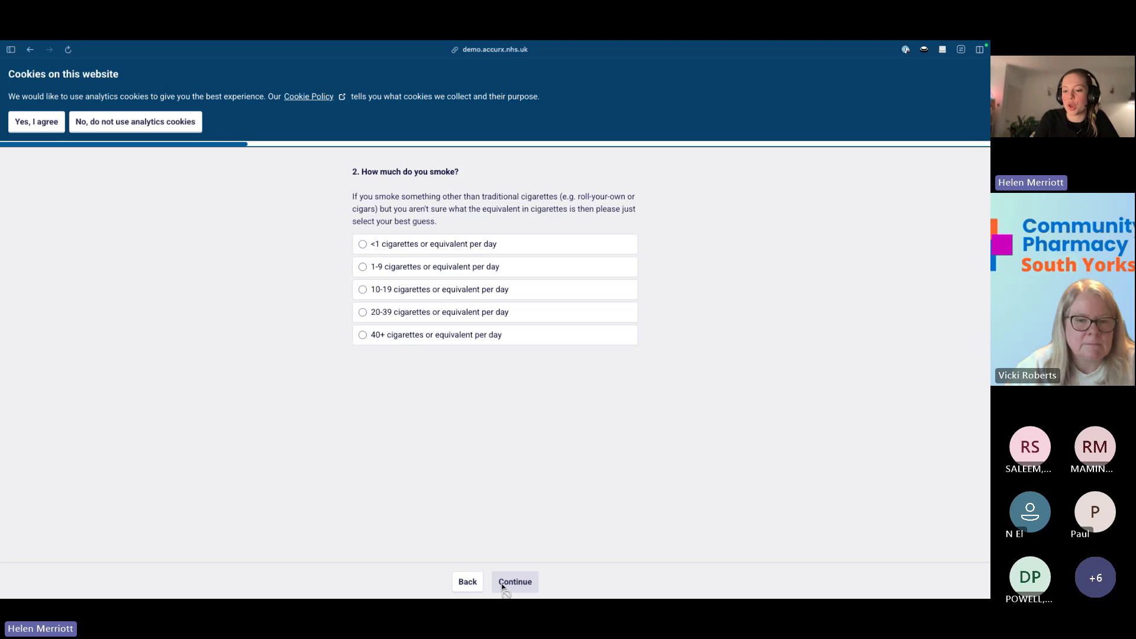
{"action": "left_click", "coordinate": [471, 582]}
{"action": "left_click", "coordinate": [406, 302]}
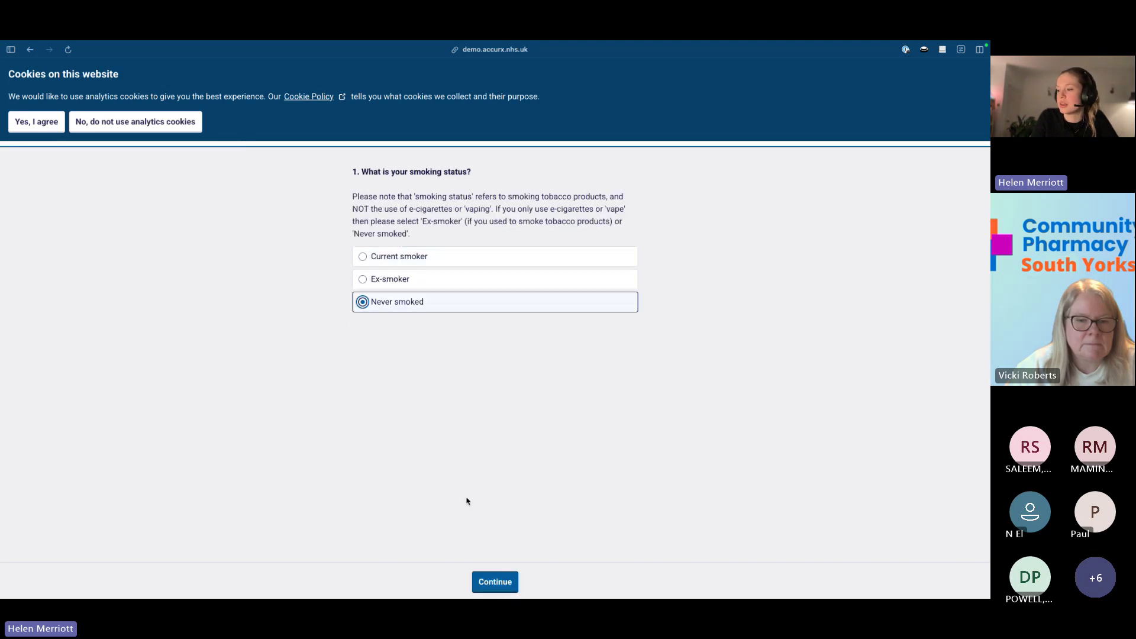
{"action": "left_click", "coordinate": [489, 586]}
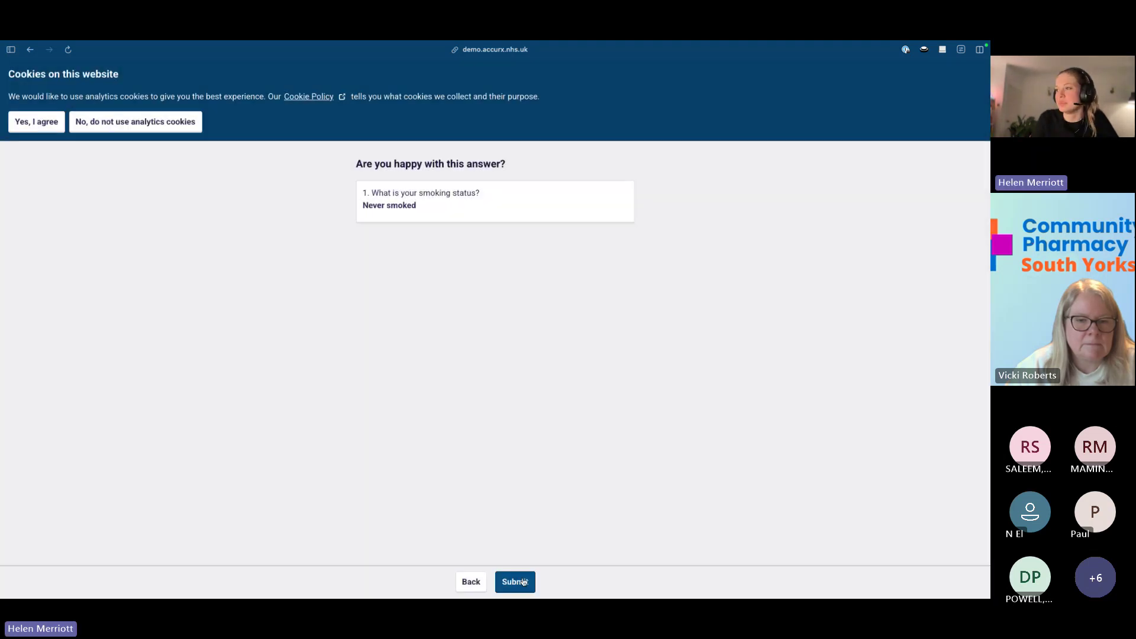
Submit the Never smoked answer and close the portal tab to return to the staff conversation.
{"action": "left_click", "coordinate": [518, 582]}
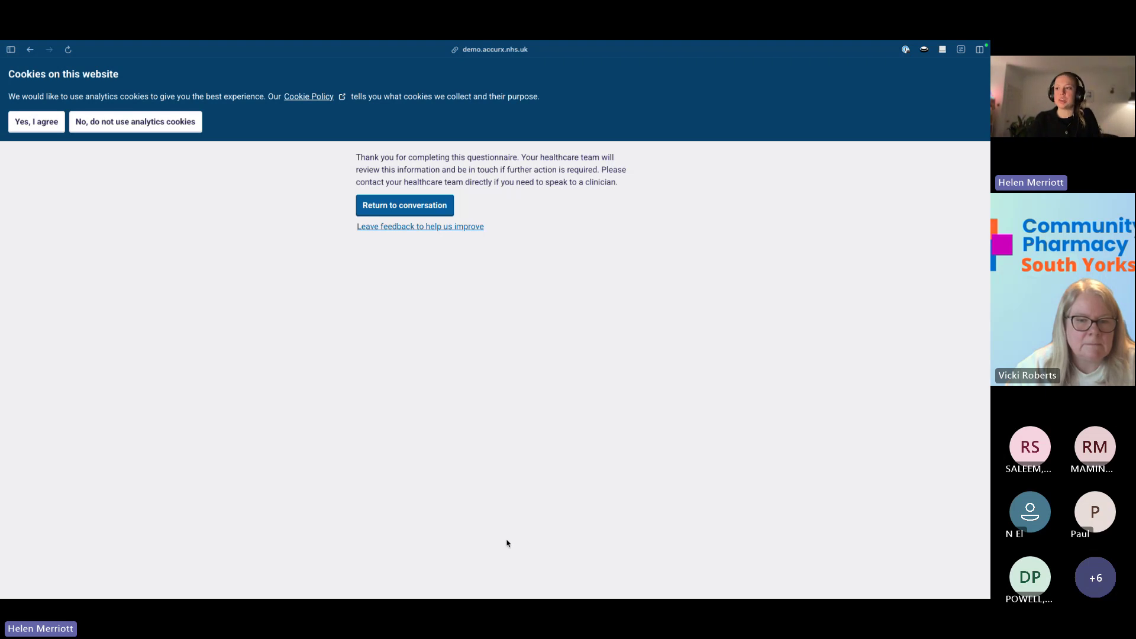
{"action": "key", "text": "super+w"}
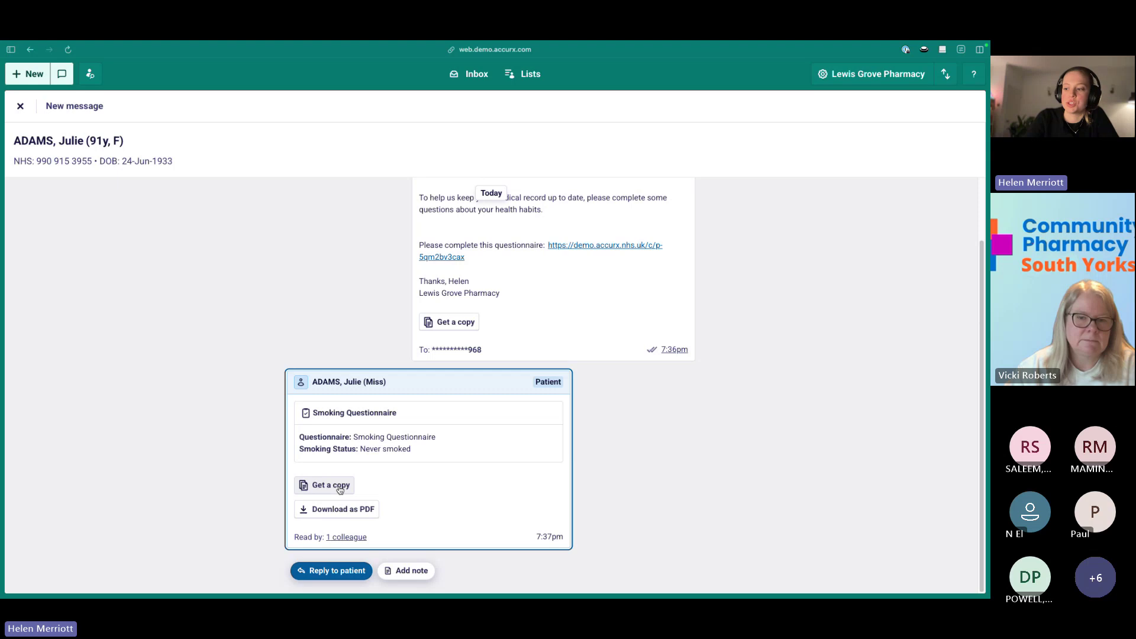
{"action": "left_click", "coordinate": [403, 573]}
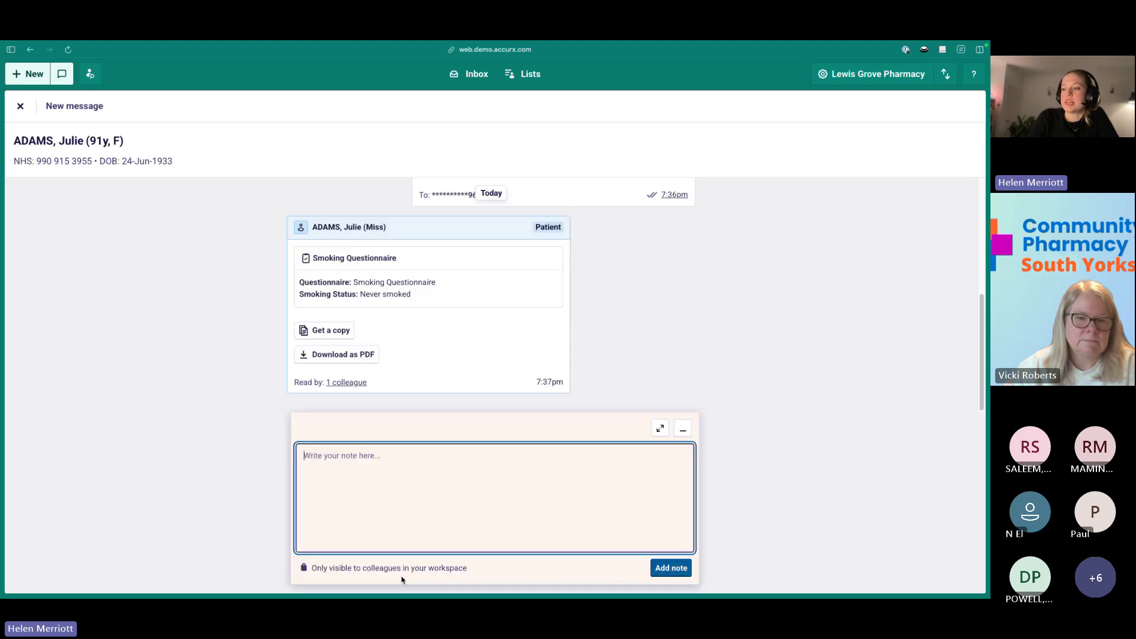
{"action": "left_click", "coordinate": [388, 474]}
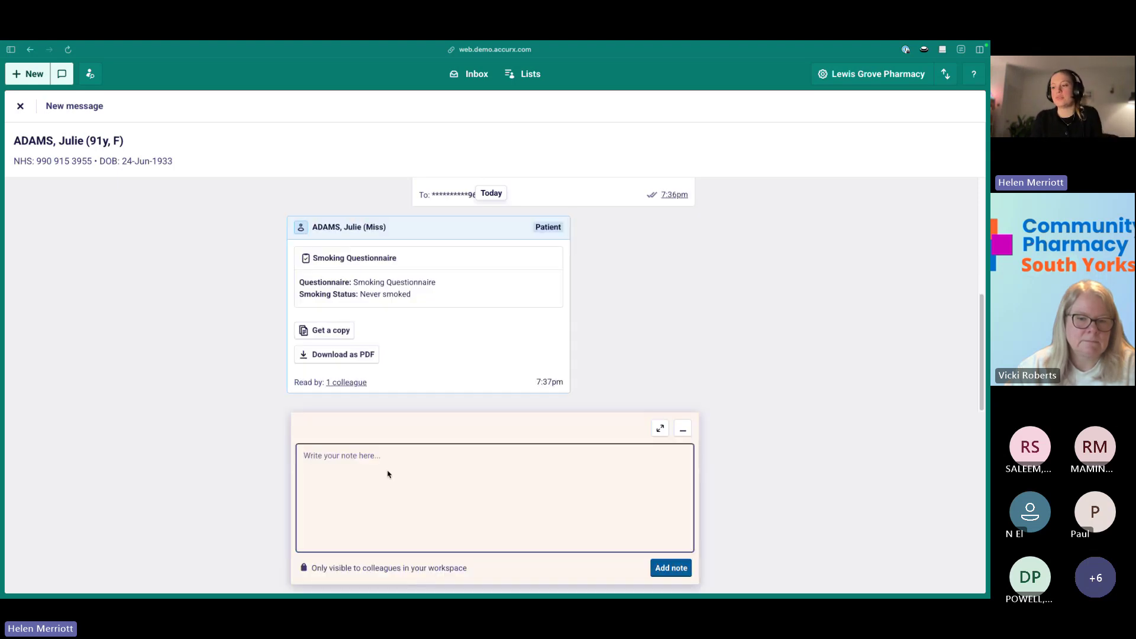
{"action": "left_click", "coordinate": [364, 453]}
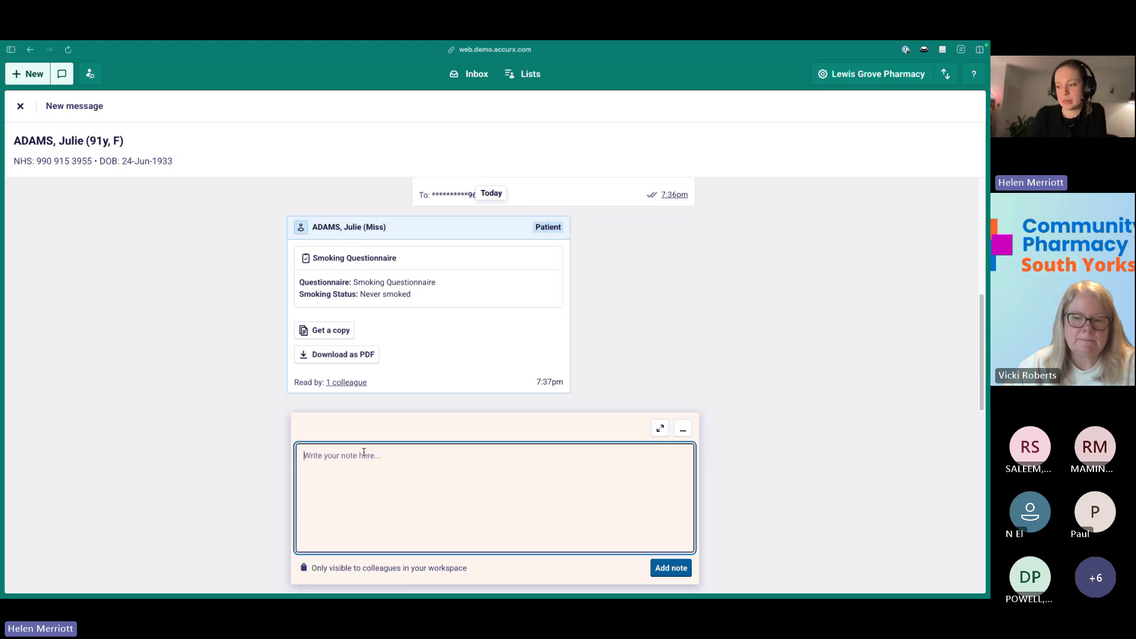
{"action": "left_click", "coordinate": [683, 430]}
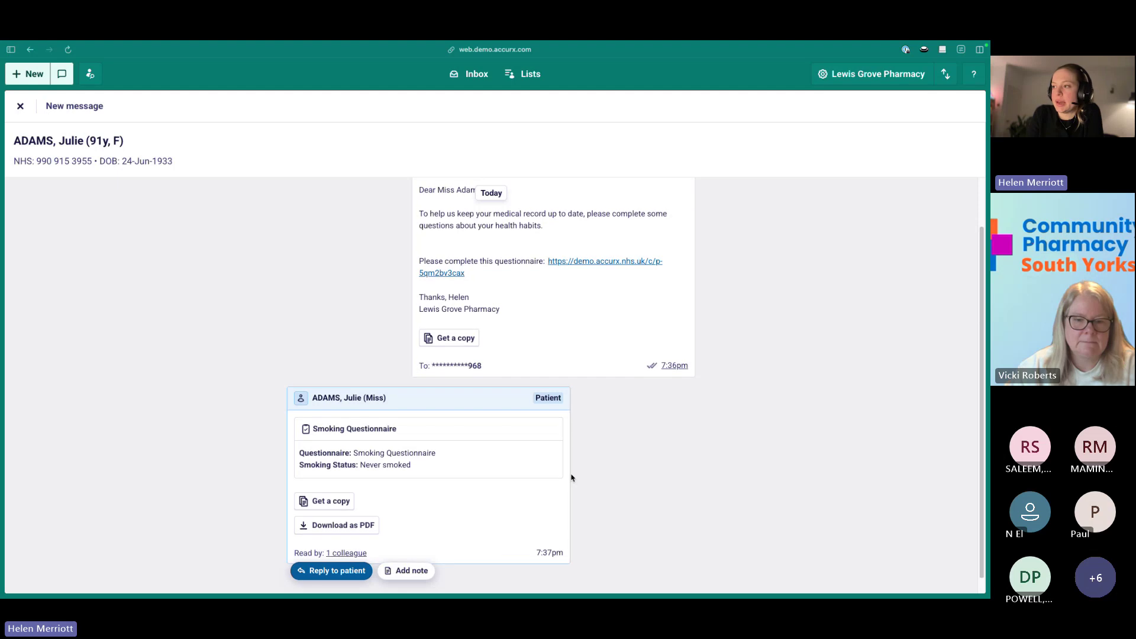
{"action": "scroll", "coordinate": [341, 342], "scroll_direction": "up", "scroll_amount": 2}
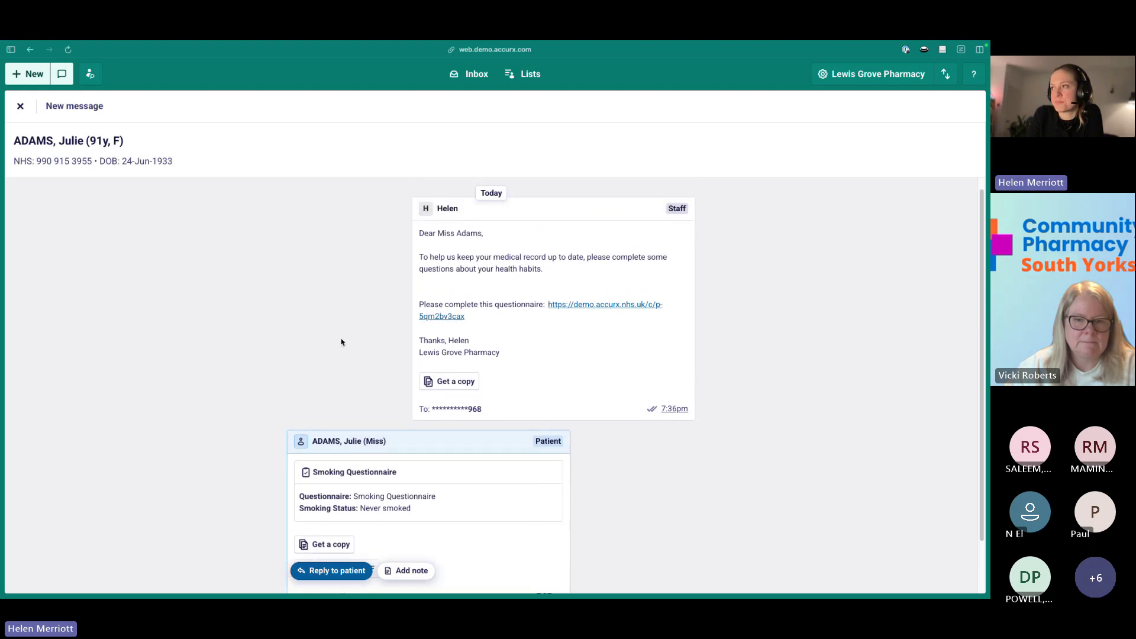
{"action": "scroll", "coordinate": [341, 342], "scroll_direction": "up", "scroll_amount": 1}
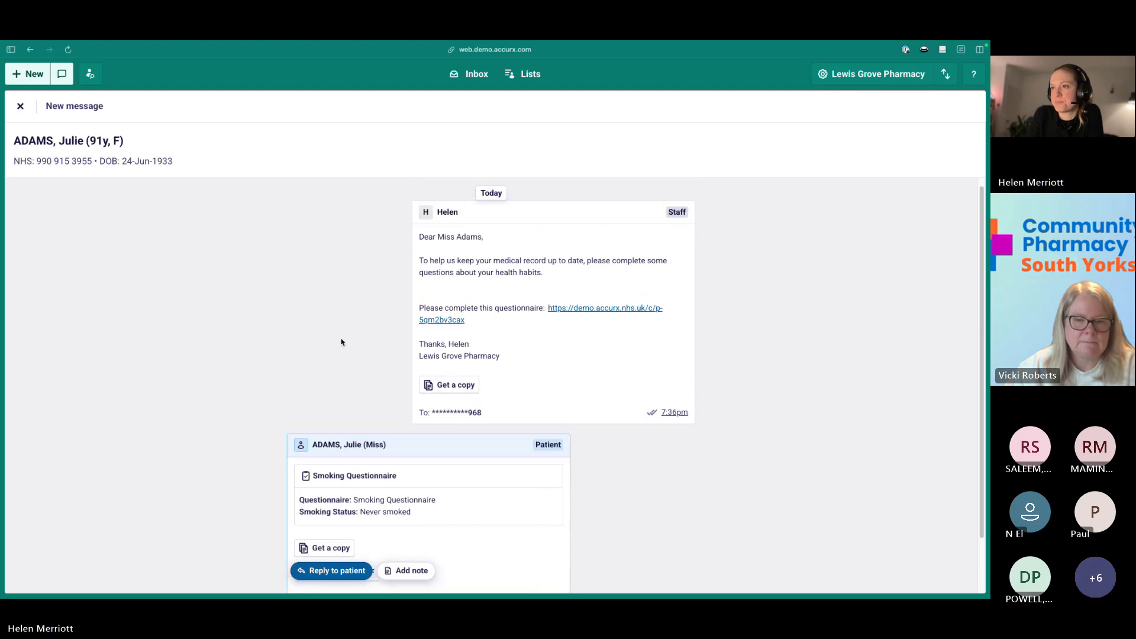
Return to the empty My inbox and bring up the help menu (Help centre, Contact support, Send feedback).
{"action": "left_click", "coordinate": [458, 81]}
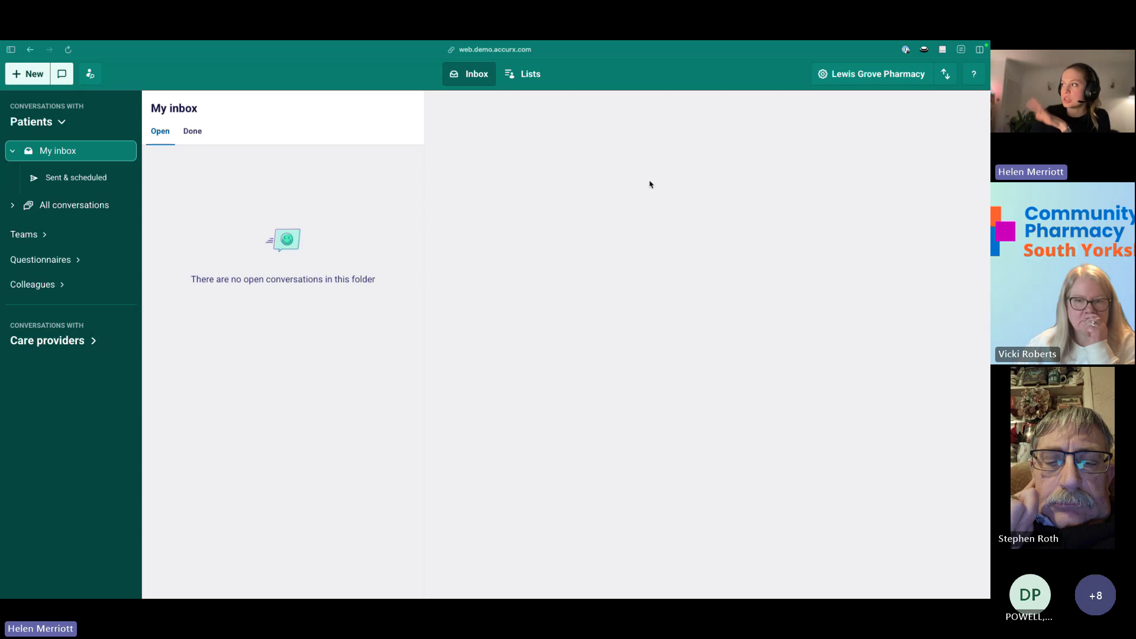
{"action": "left_click", "coordinate": [974, 74]}
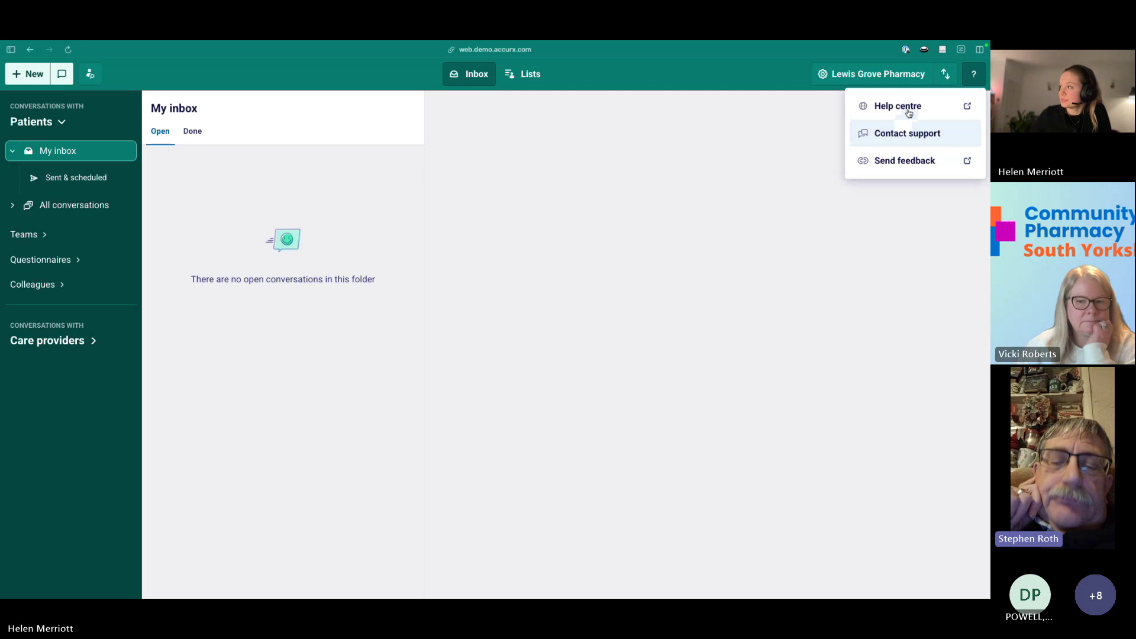
Show the Lewis Grove Pharmacy Users list with its five approved members and their roles.
{"action": "left_click", "coordinate": [837, 80]}
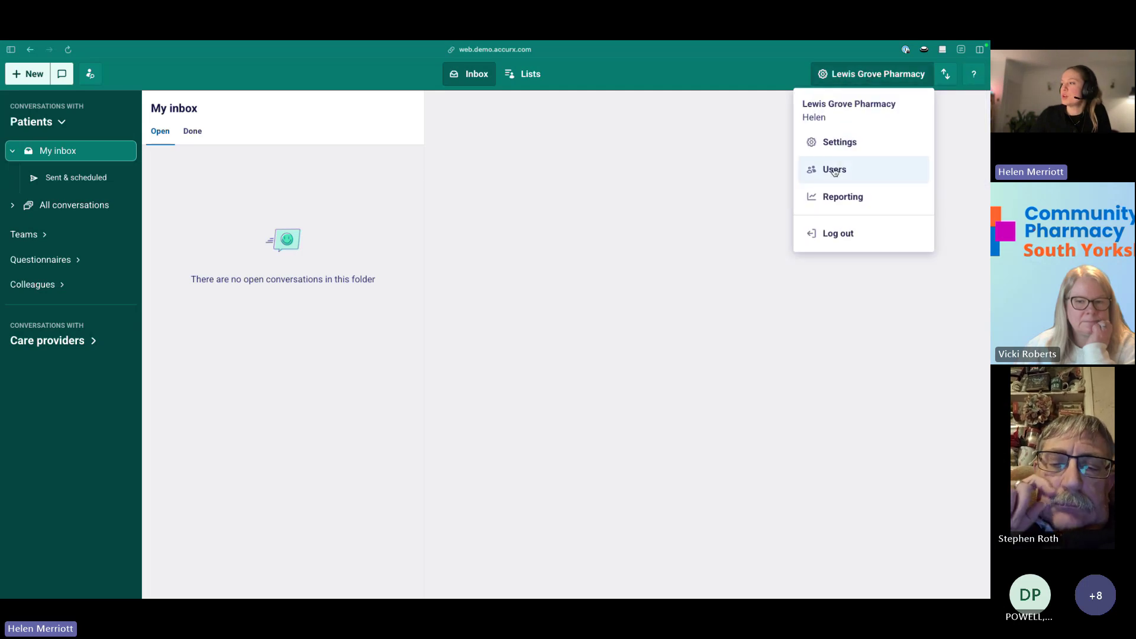
{"action": "left_click", "coordinate": [812, 172]}
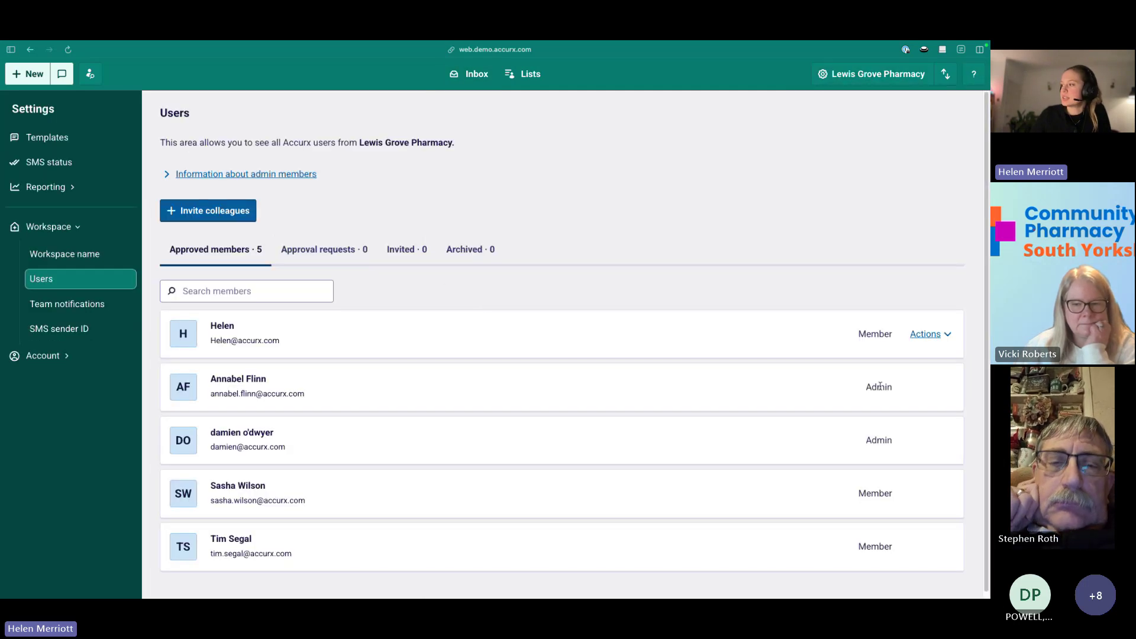
{"action": "scroll", "coordinate": [770, 355], "scroll_direction": "down", "scroll_amount": 1}
Check the Actions dropdown options on your own user row, then close it.
{"action": "left_click", "coordinate": [925, 329]}
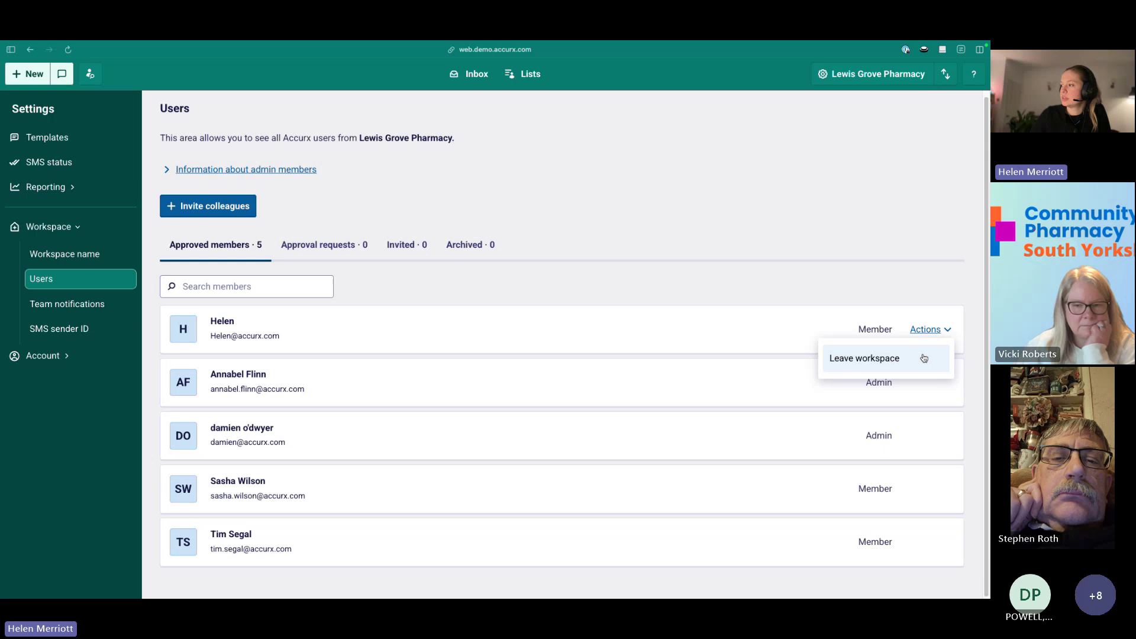
{"action": "left_click", "coordinate": [816, 308]}
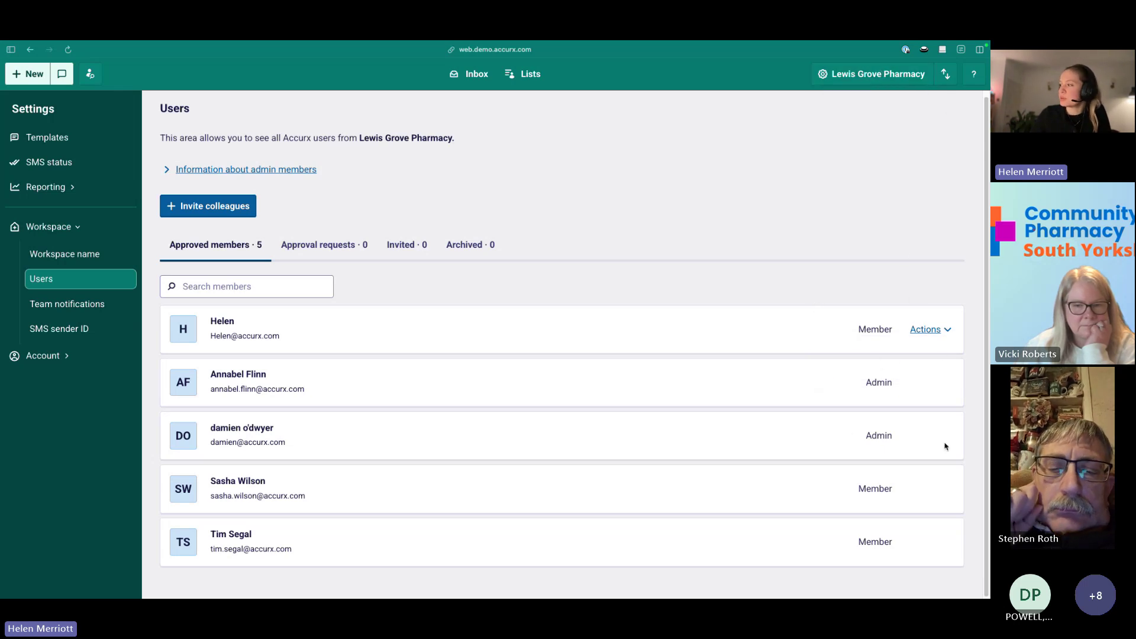
{"action": "left_click", "coordinate": [927, 329]}
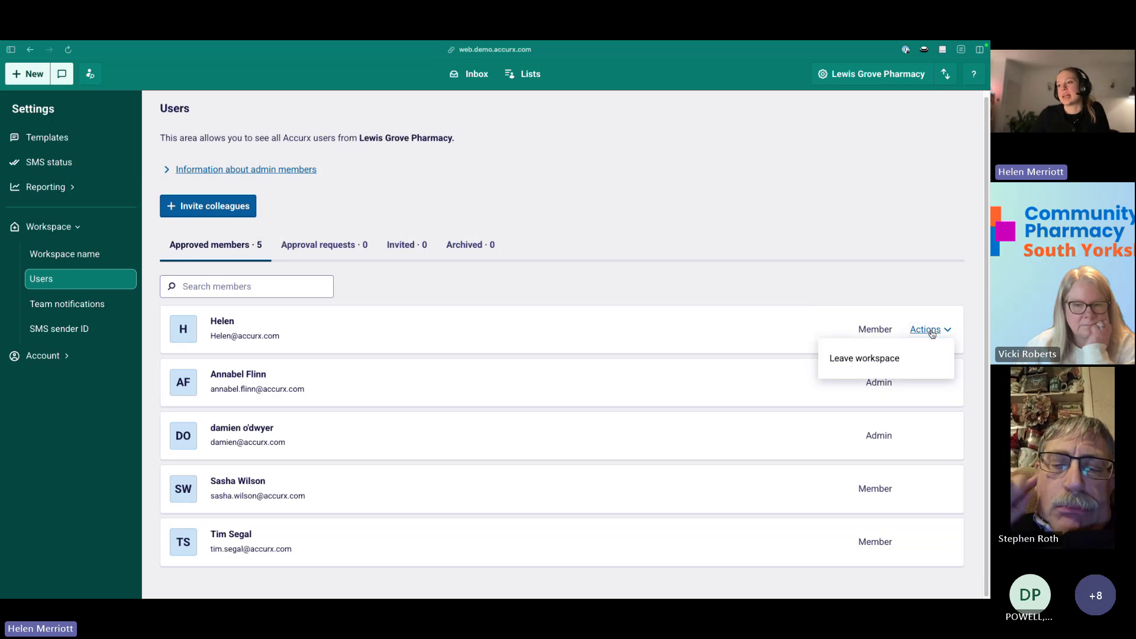